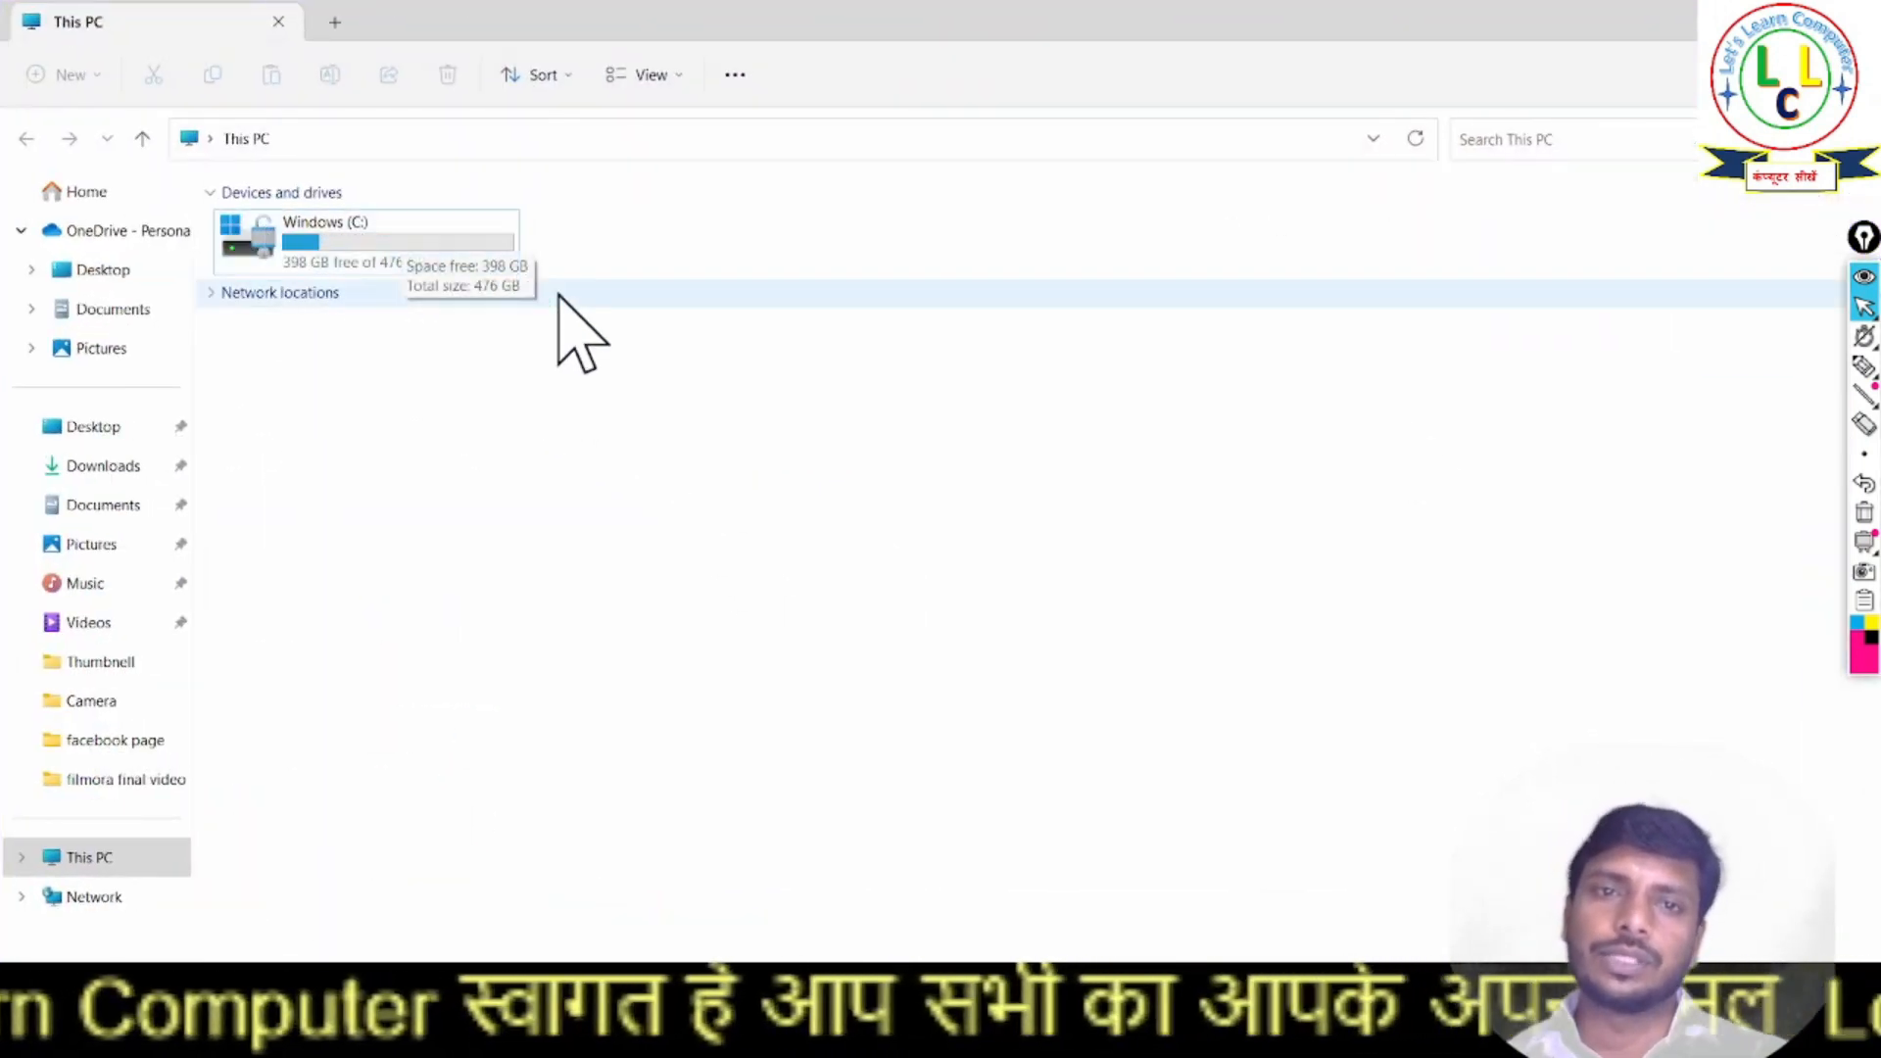
- Sketch two boxes with the screen pen beside the Windows (C:) drive and clear the drawing
click(1865, 367)
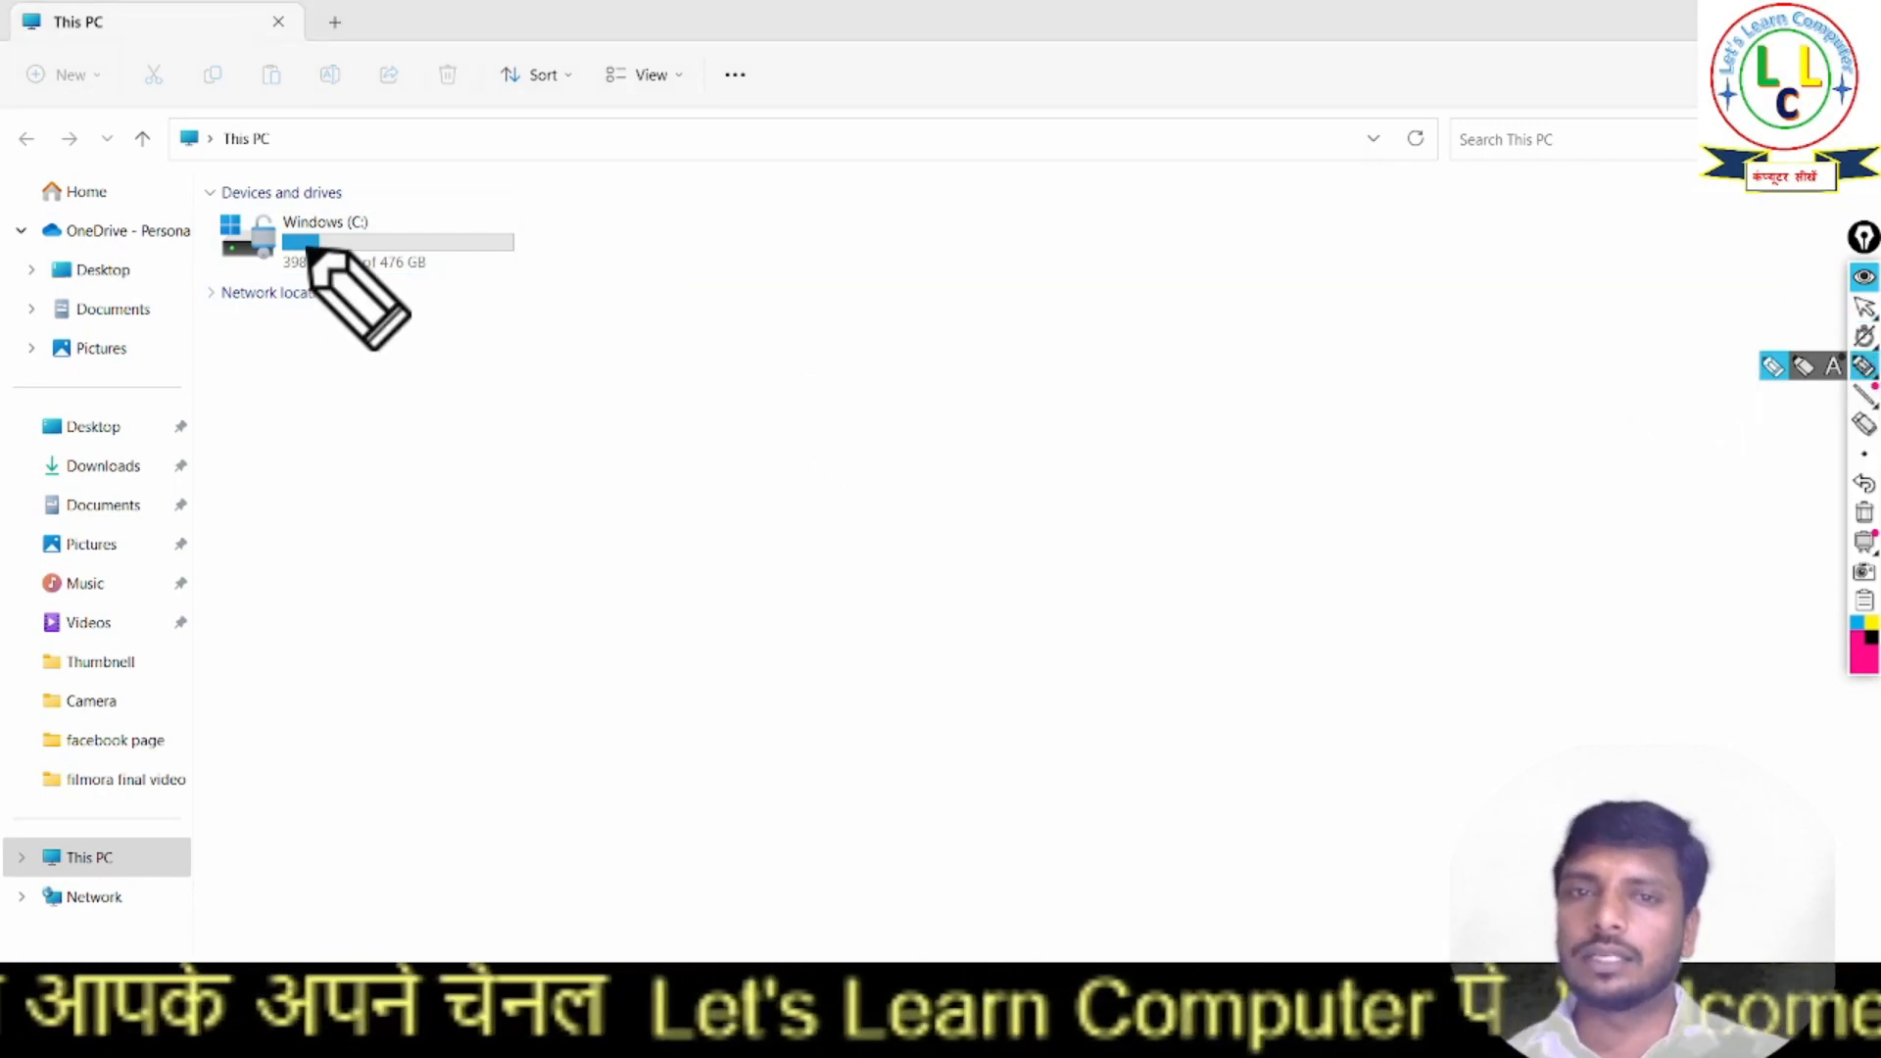
mouse_move(578, 210)
mouse_down()
mouse_move(576, 242)
mouse_move(685, 250)
mouse_move(597, 206)
mouse_move(784, 208)
mouse_move(722, 263)
mouse_up()
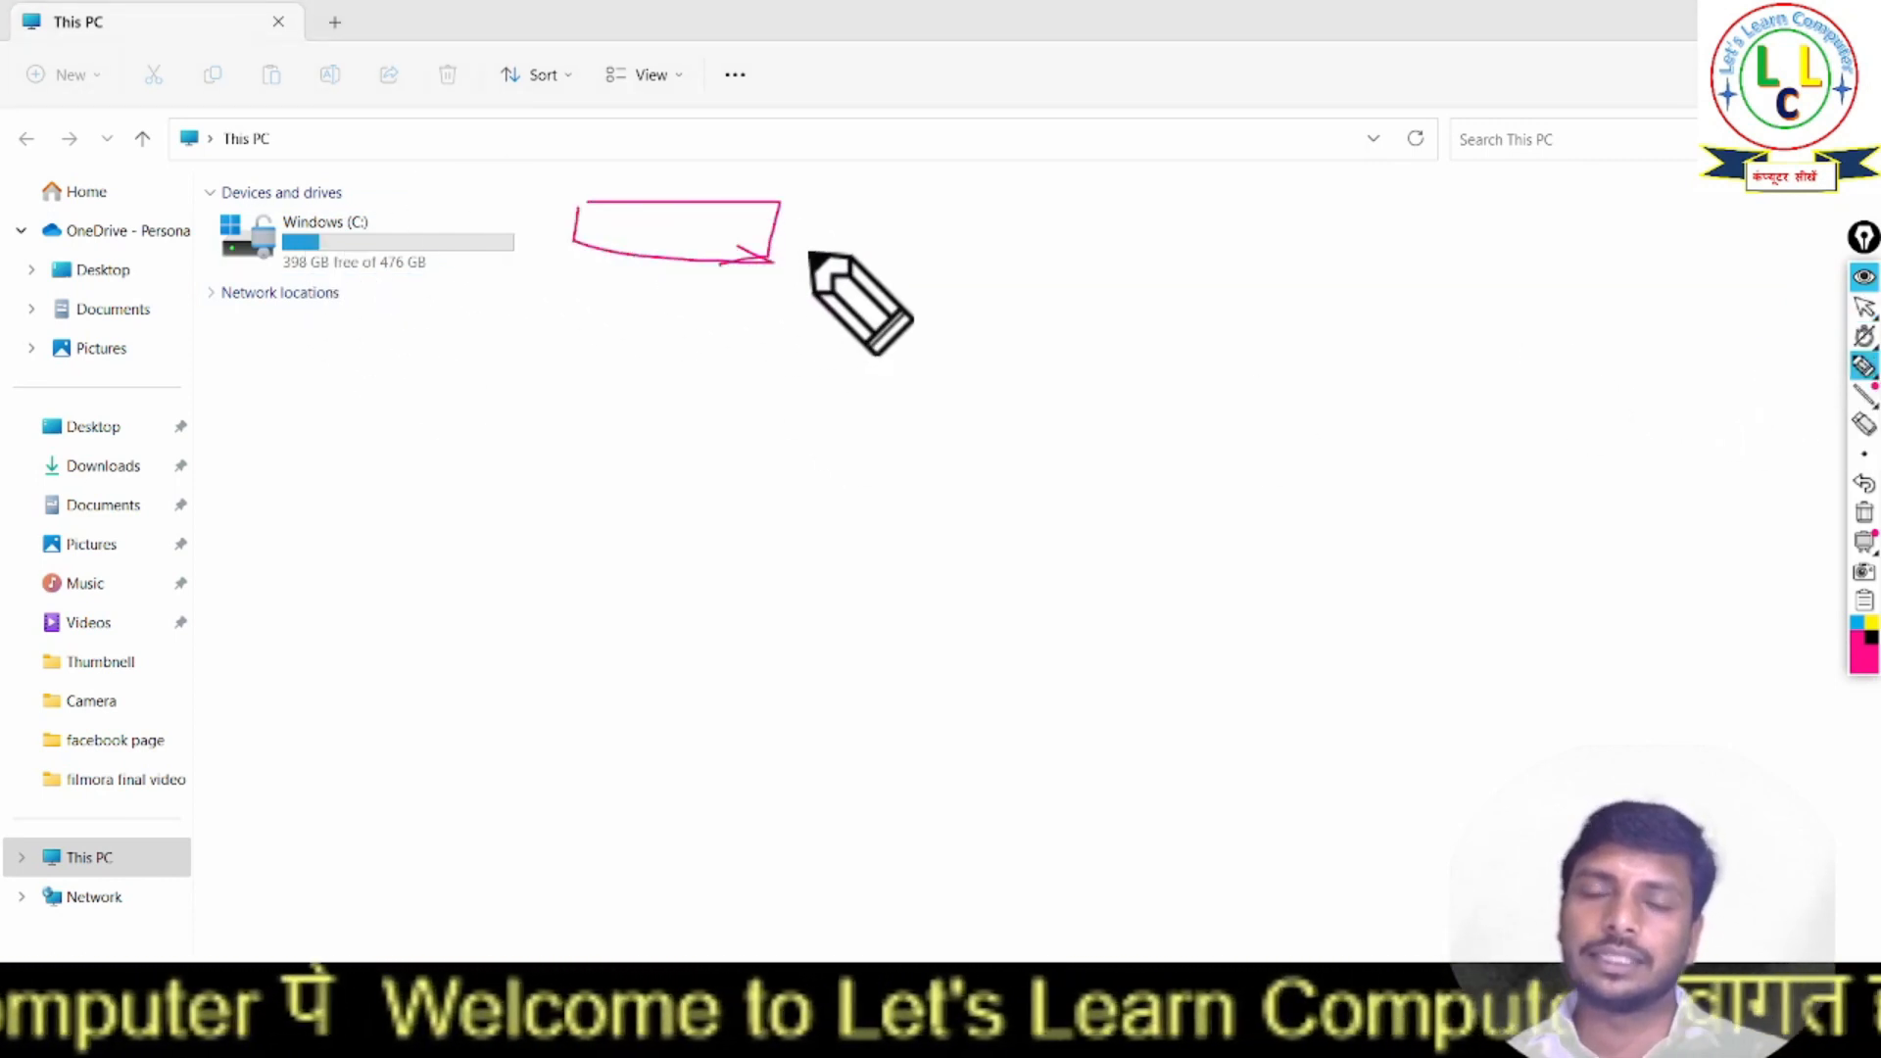
mouse_move(829, 212)
mouse_down()
mouse_move(830, 268)
mouse_move(832, 210)
mouse_move(958, 217)
mouse_move(828, 268)
mouse_up()
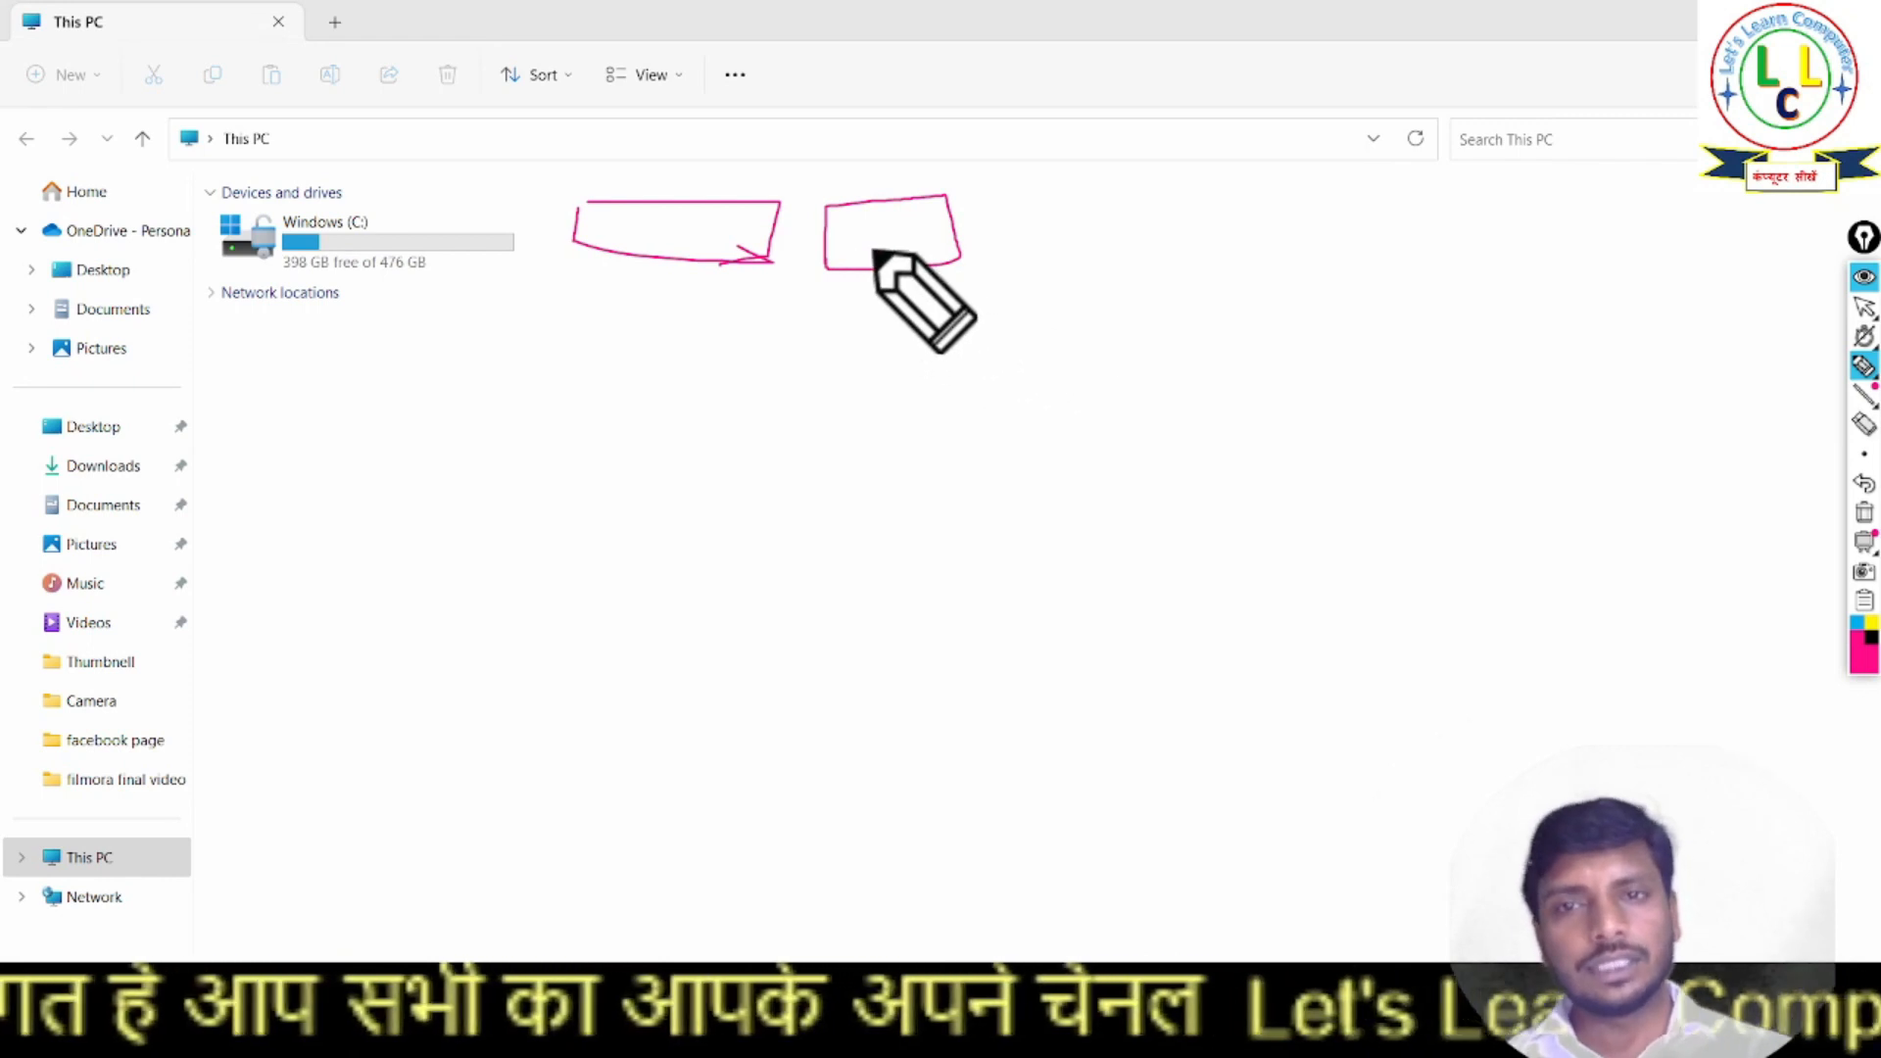
click(1864, 512)
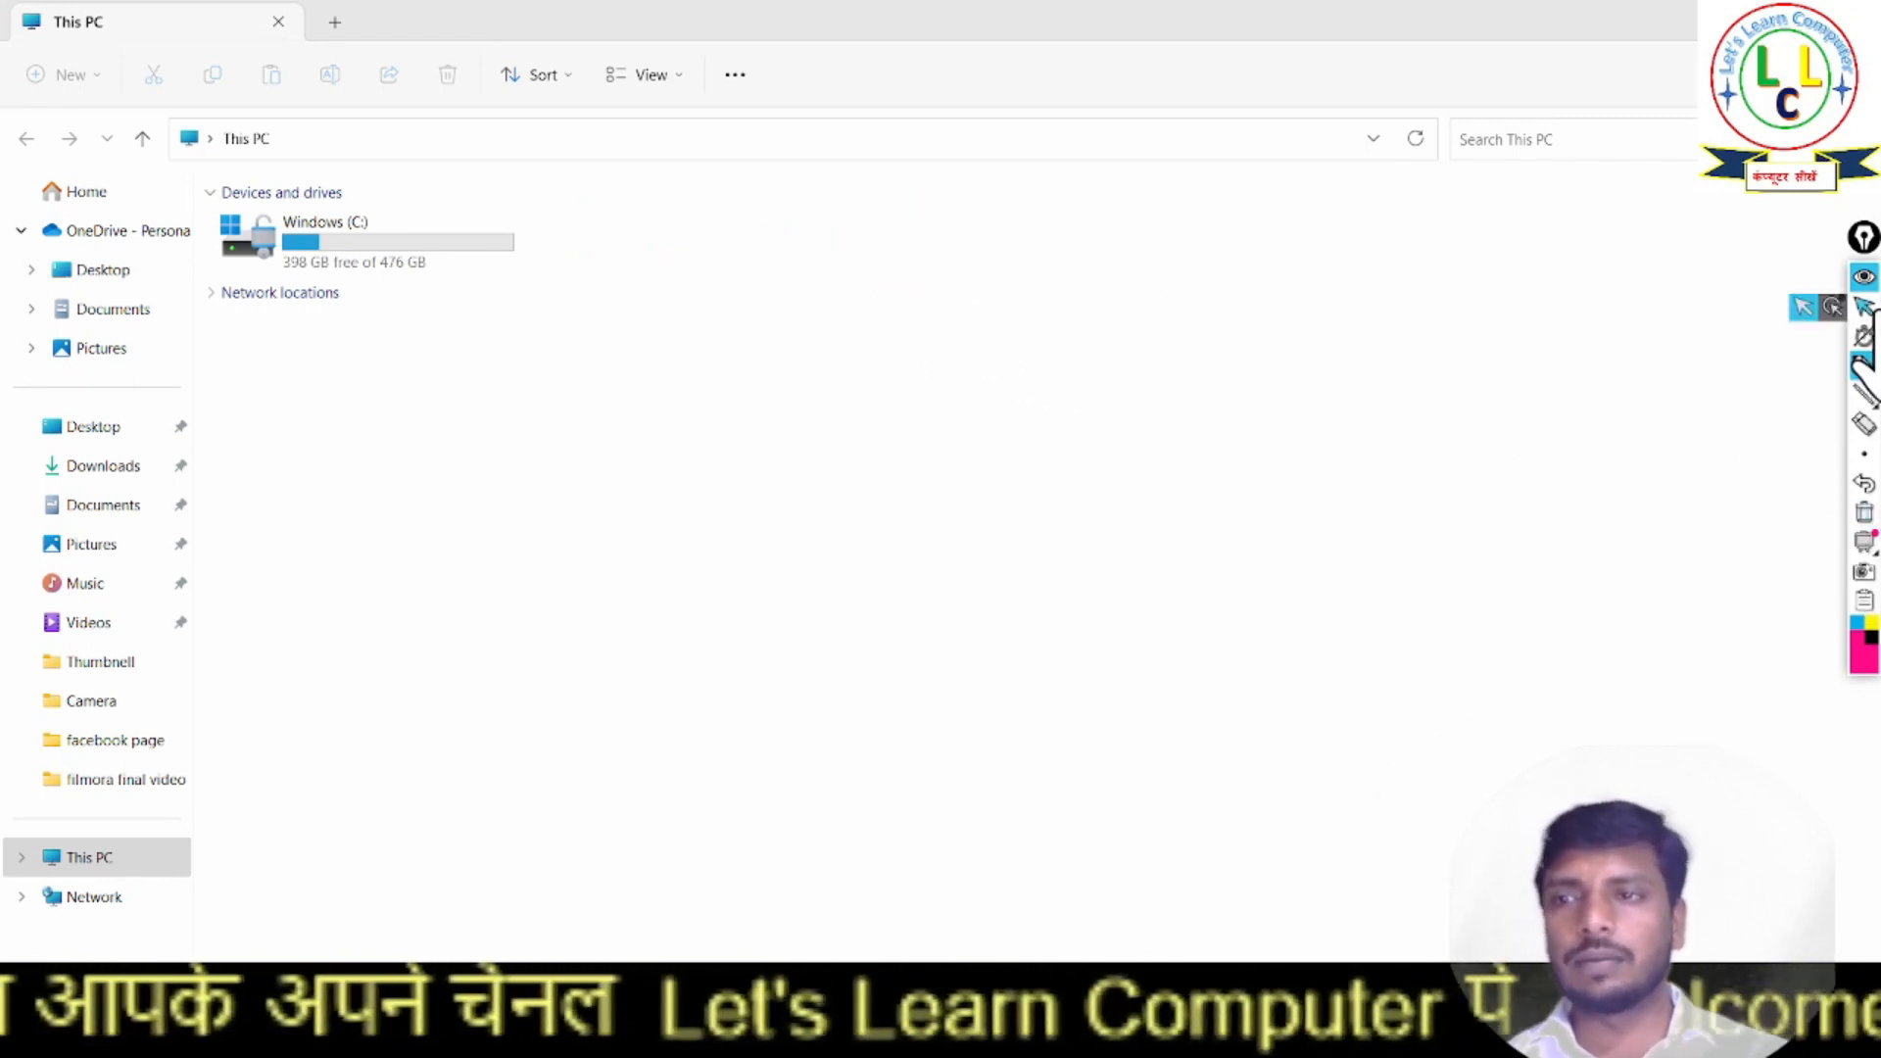
click(1862, 307)
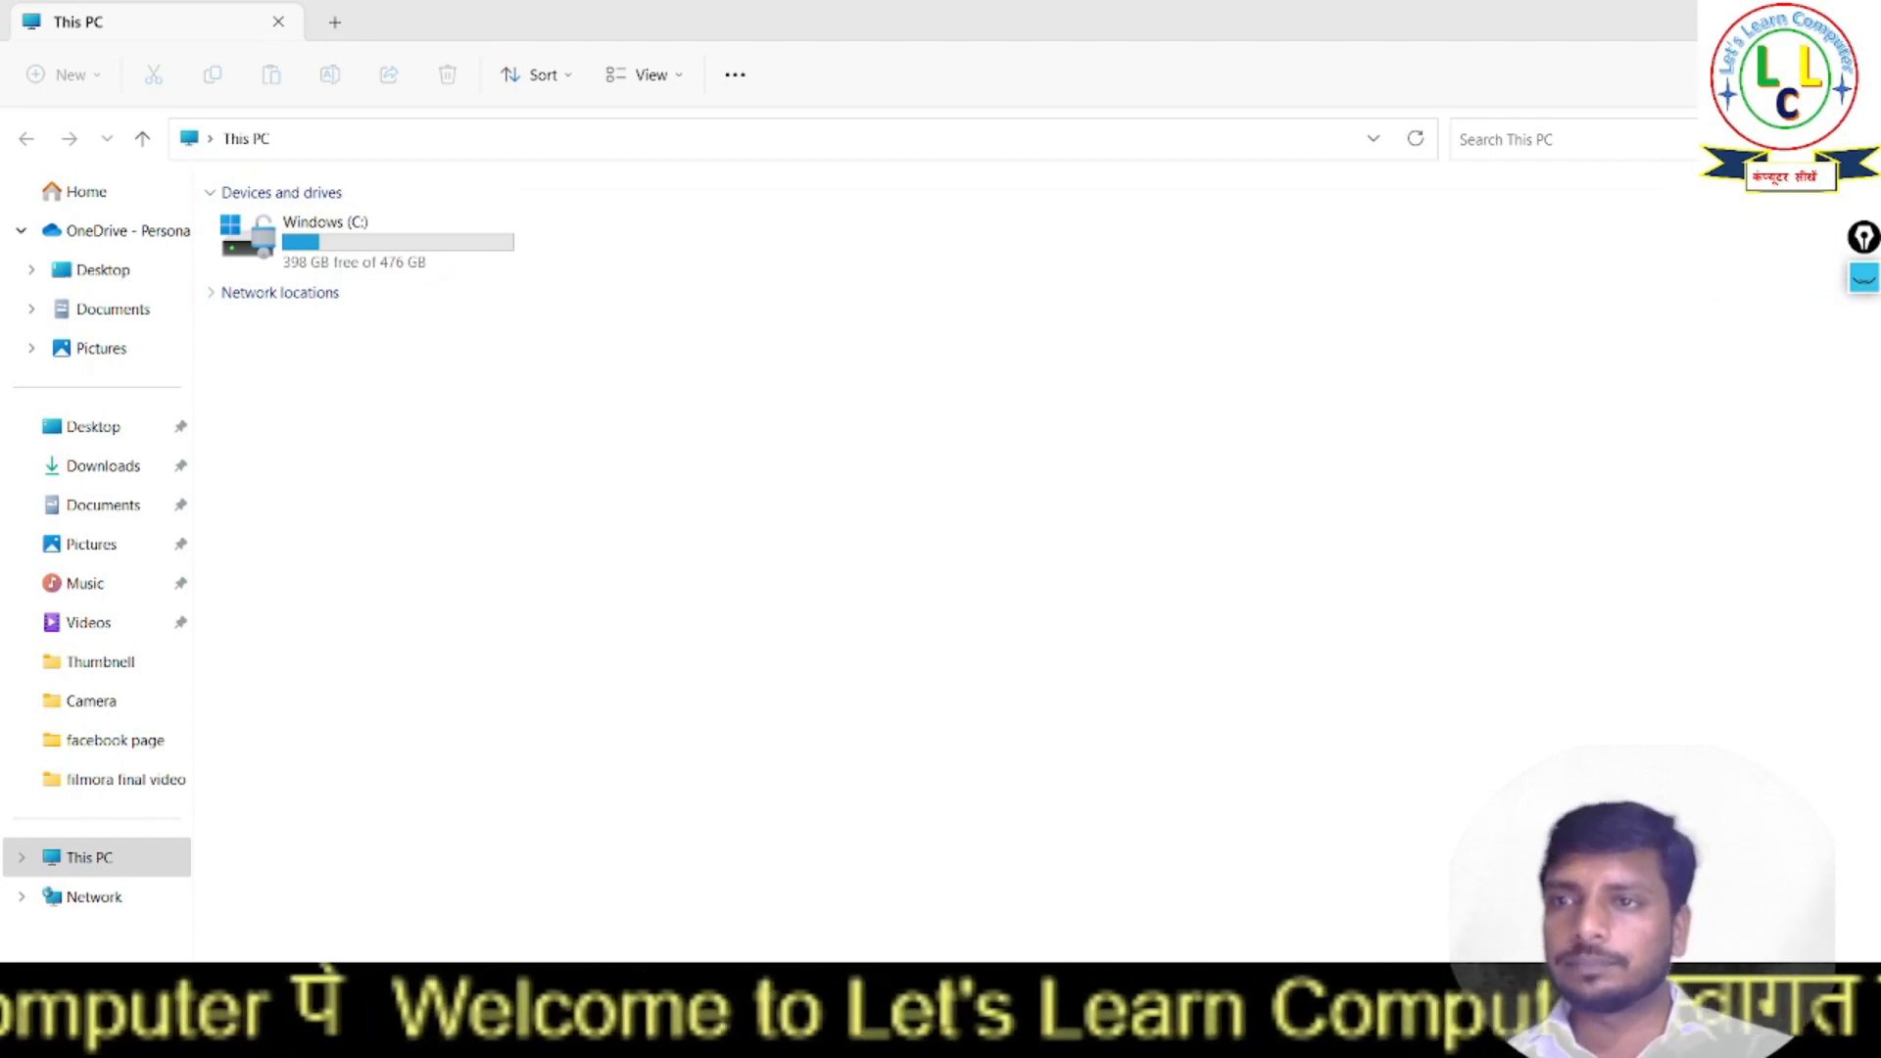
- Close the This PC window to return to the desktop
click(1853, 20)
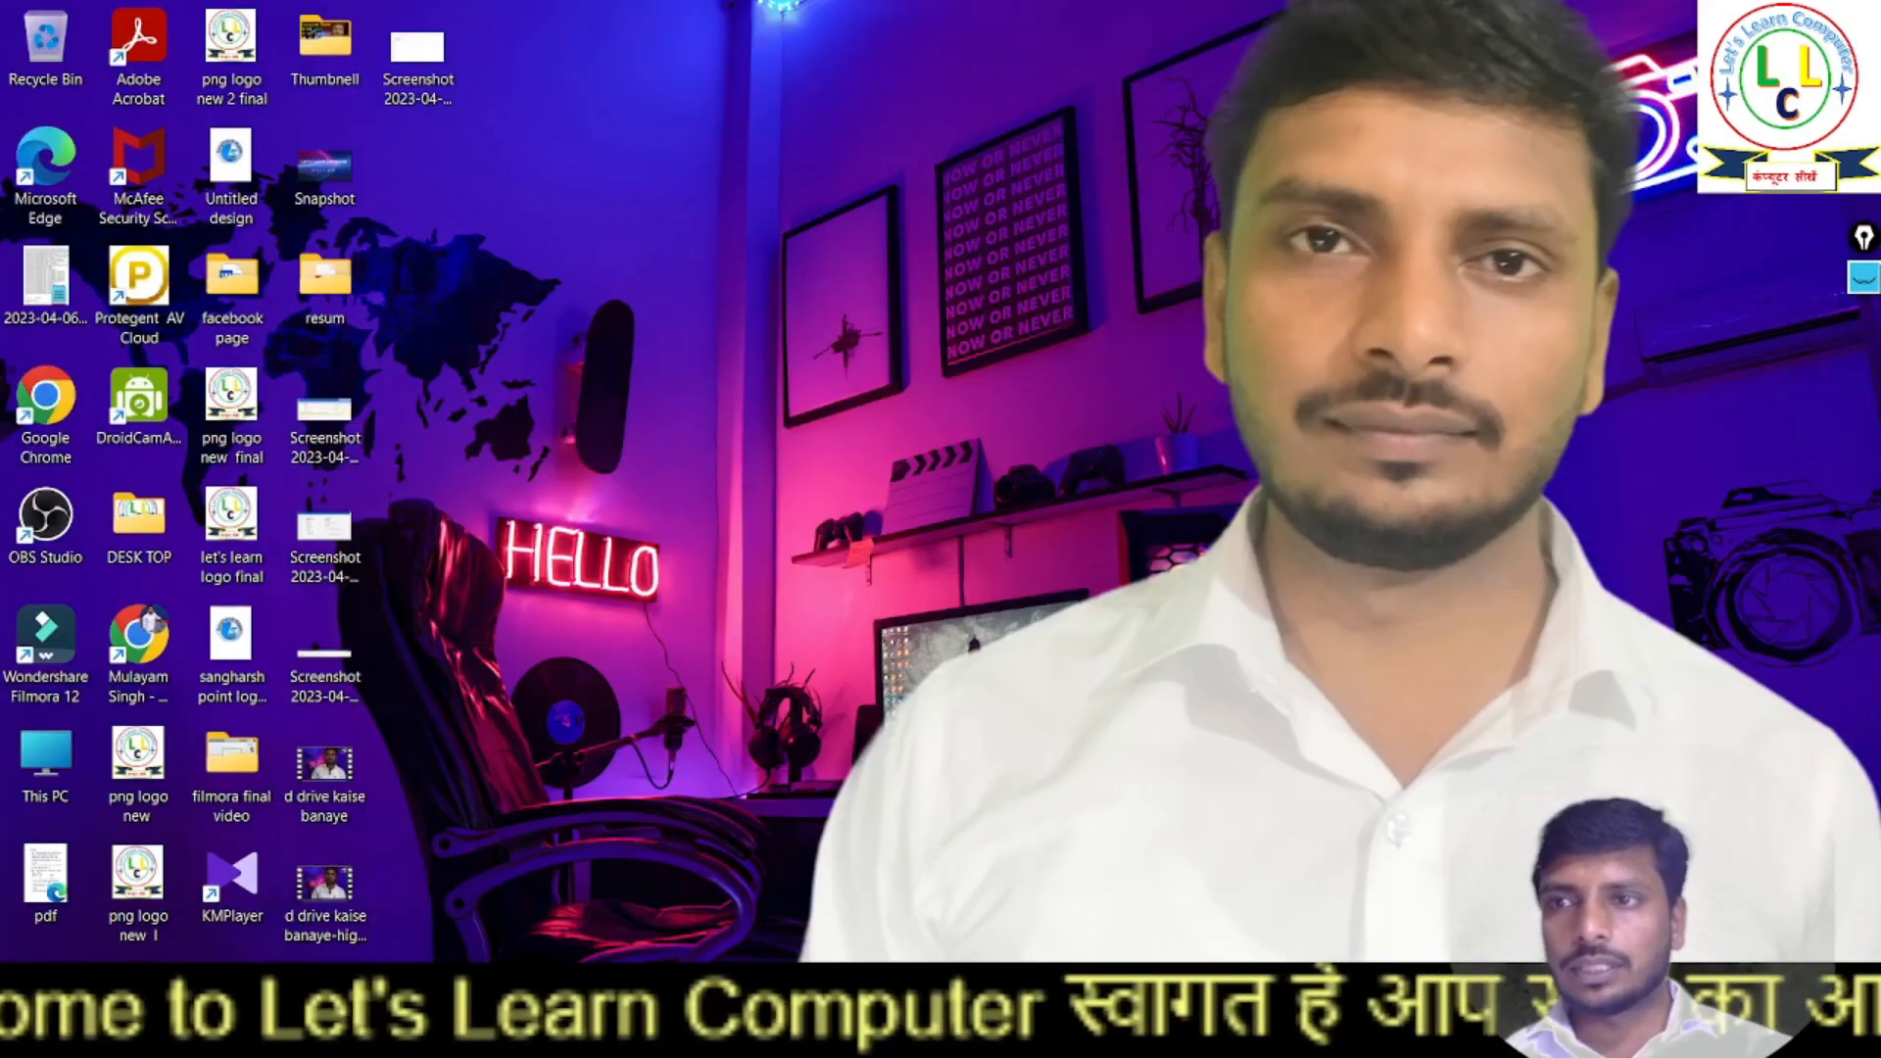
- Outline the free desktop area with the screen pen, clear the drawing and put the pen tools away
click(1863, 281)
click(1865, 367)
mouse_move(526, 153)
mouse_down()
mouse_move(576, 831)
mouse_move(610, 926)
mouse_up()
mouse_move(1519, 902)
mouse_down()
mouse_move(1710, 472)
mouse_move(1621, 67)
mouse_move(747, 108)
mouse_move(518, 155)
mouse_up()
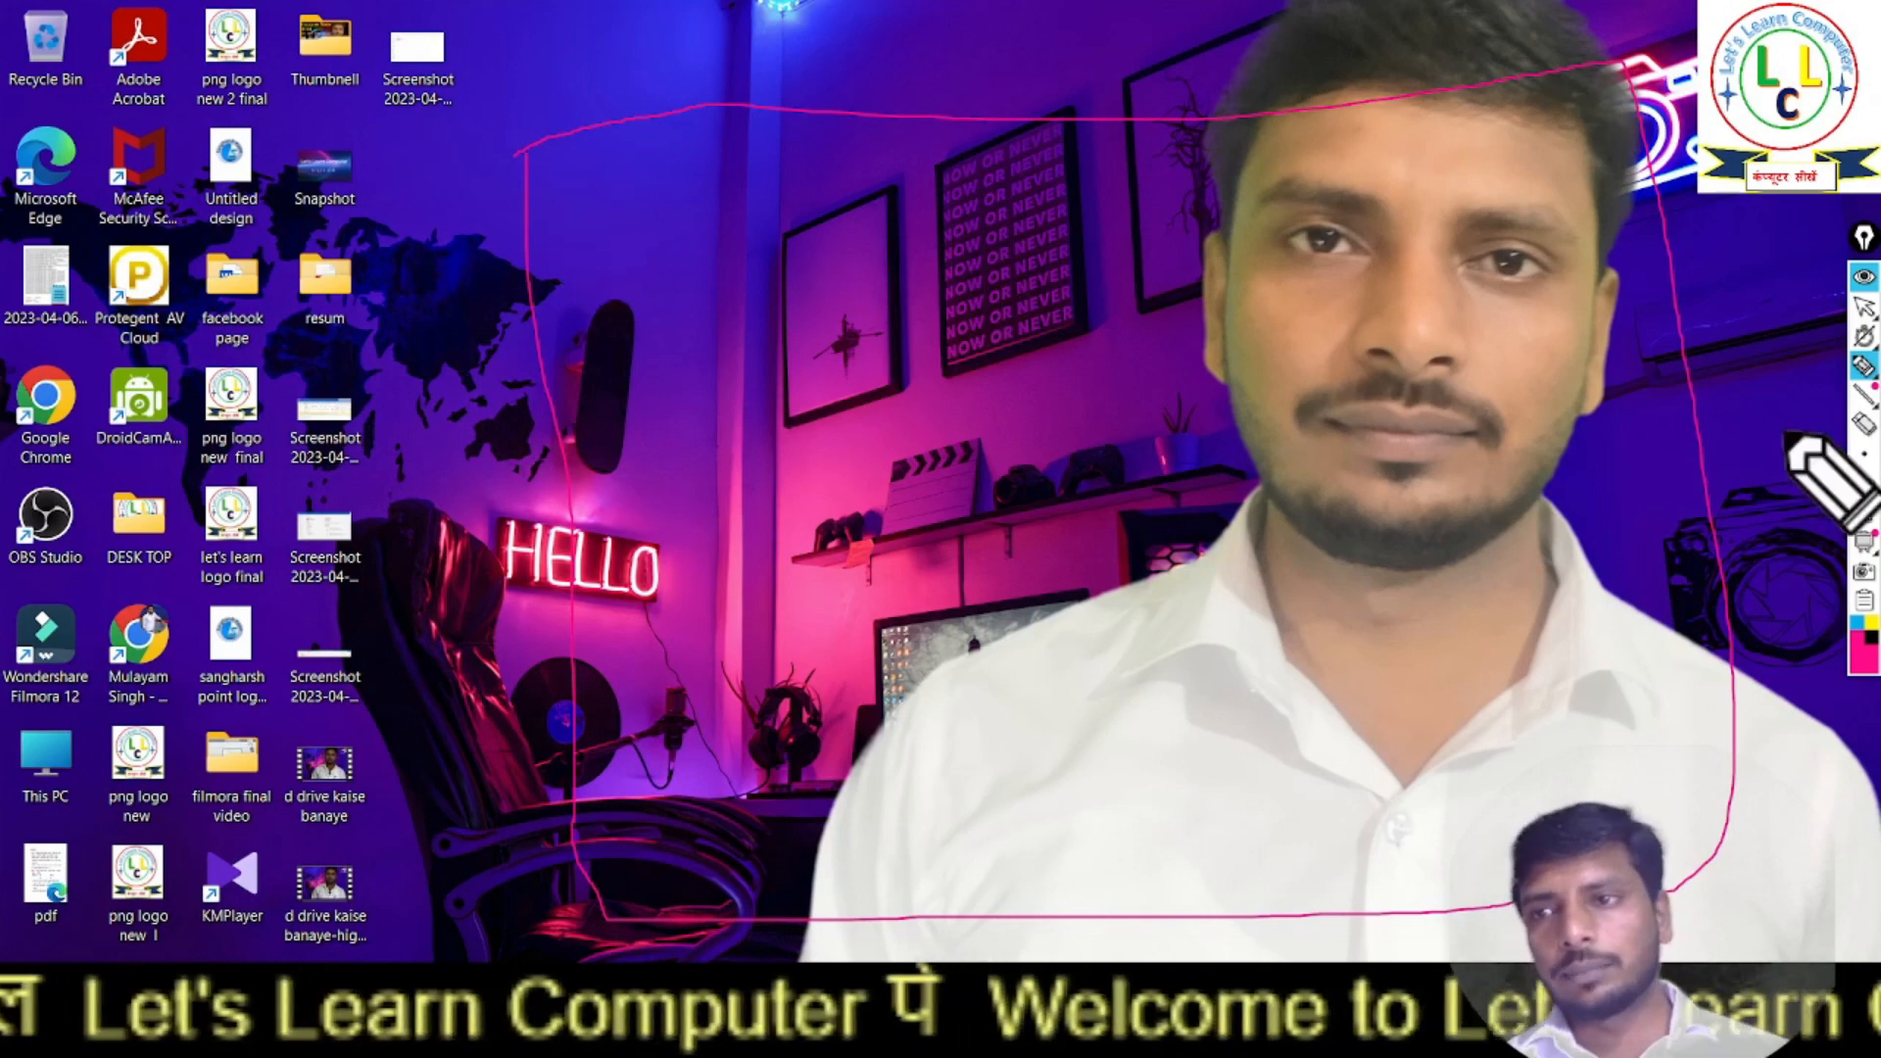
click(1864, 512)
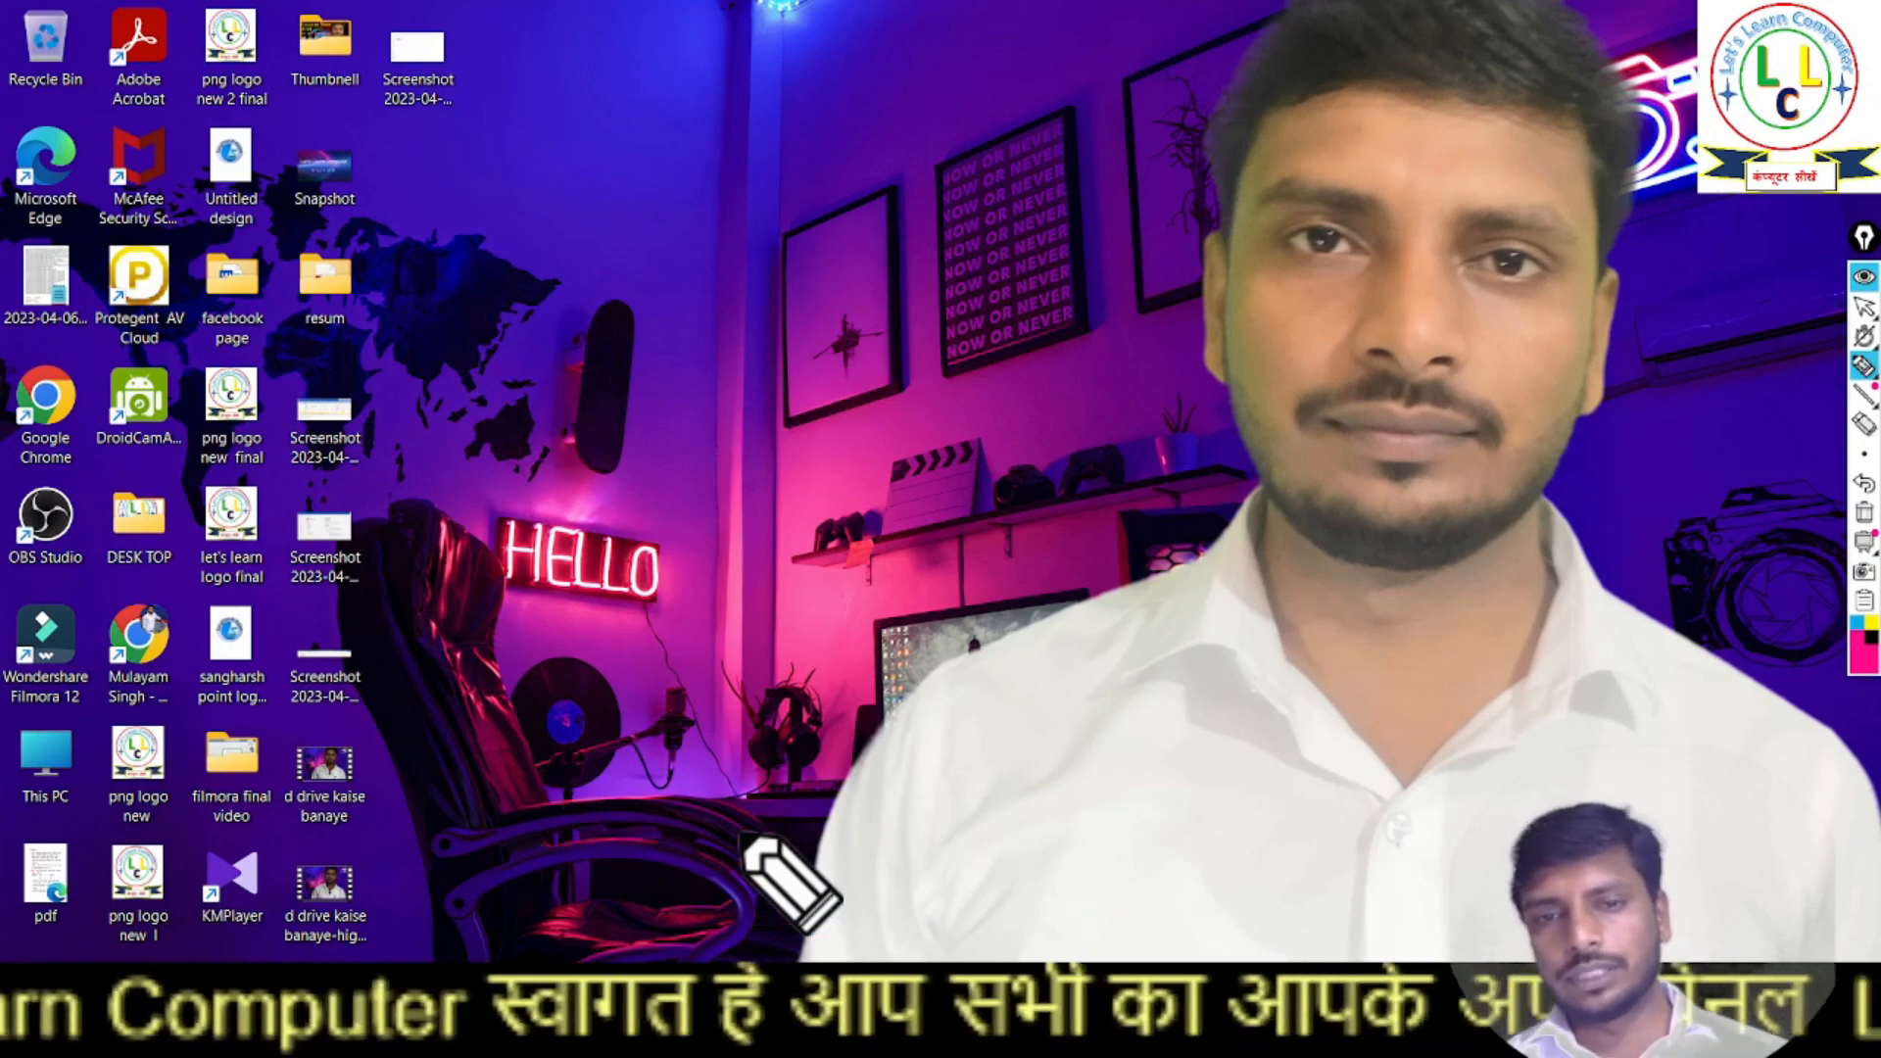
mouse_move(1872, 376)
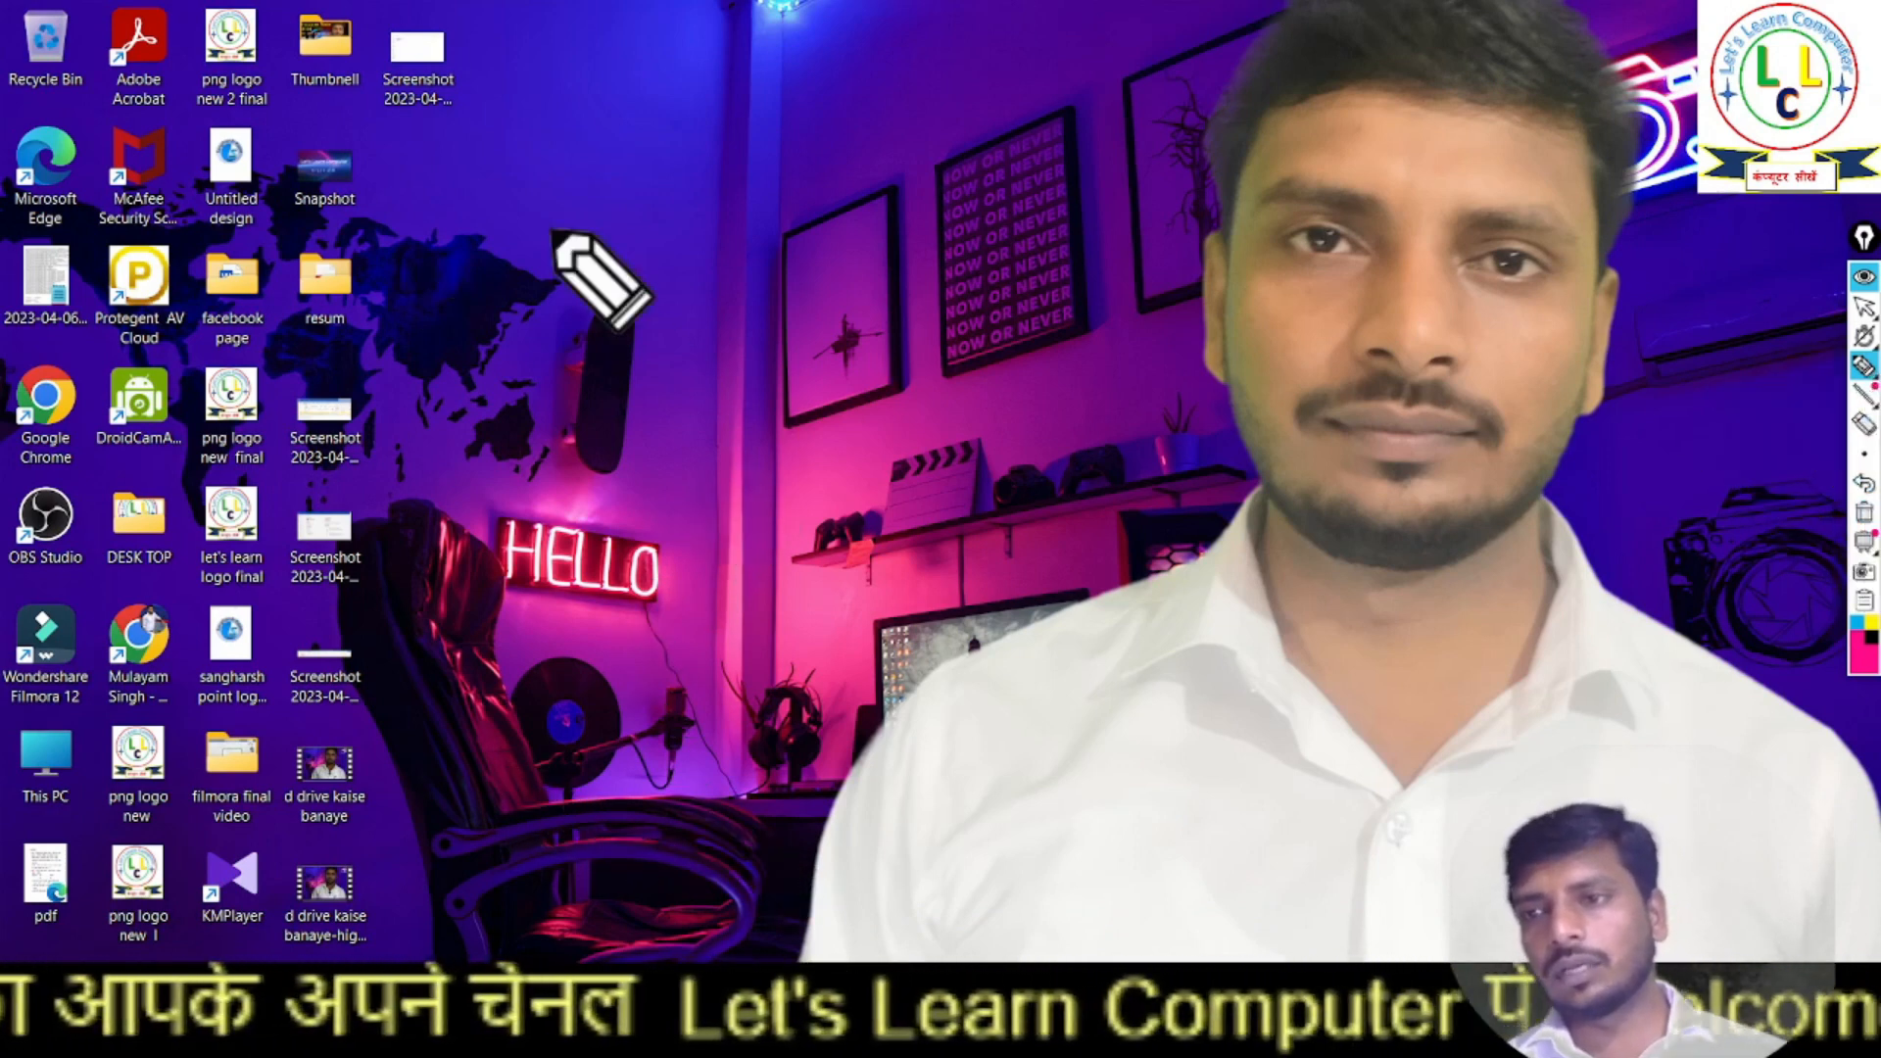
click(1863, 279)
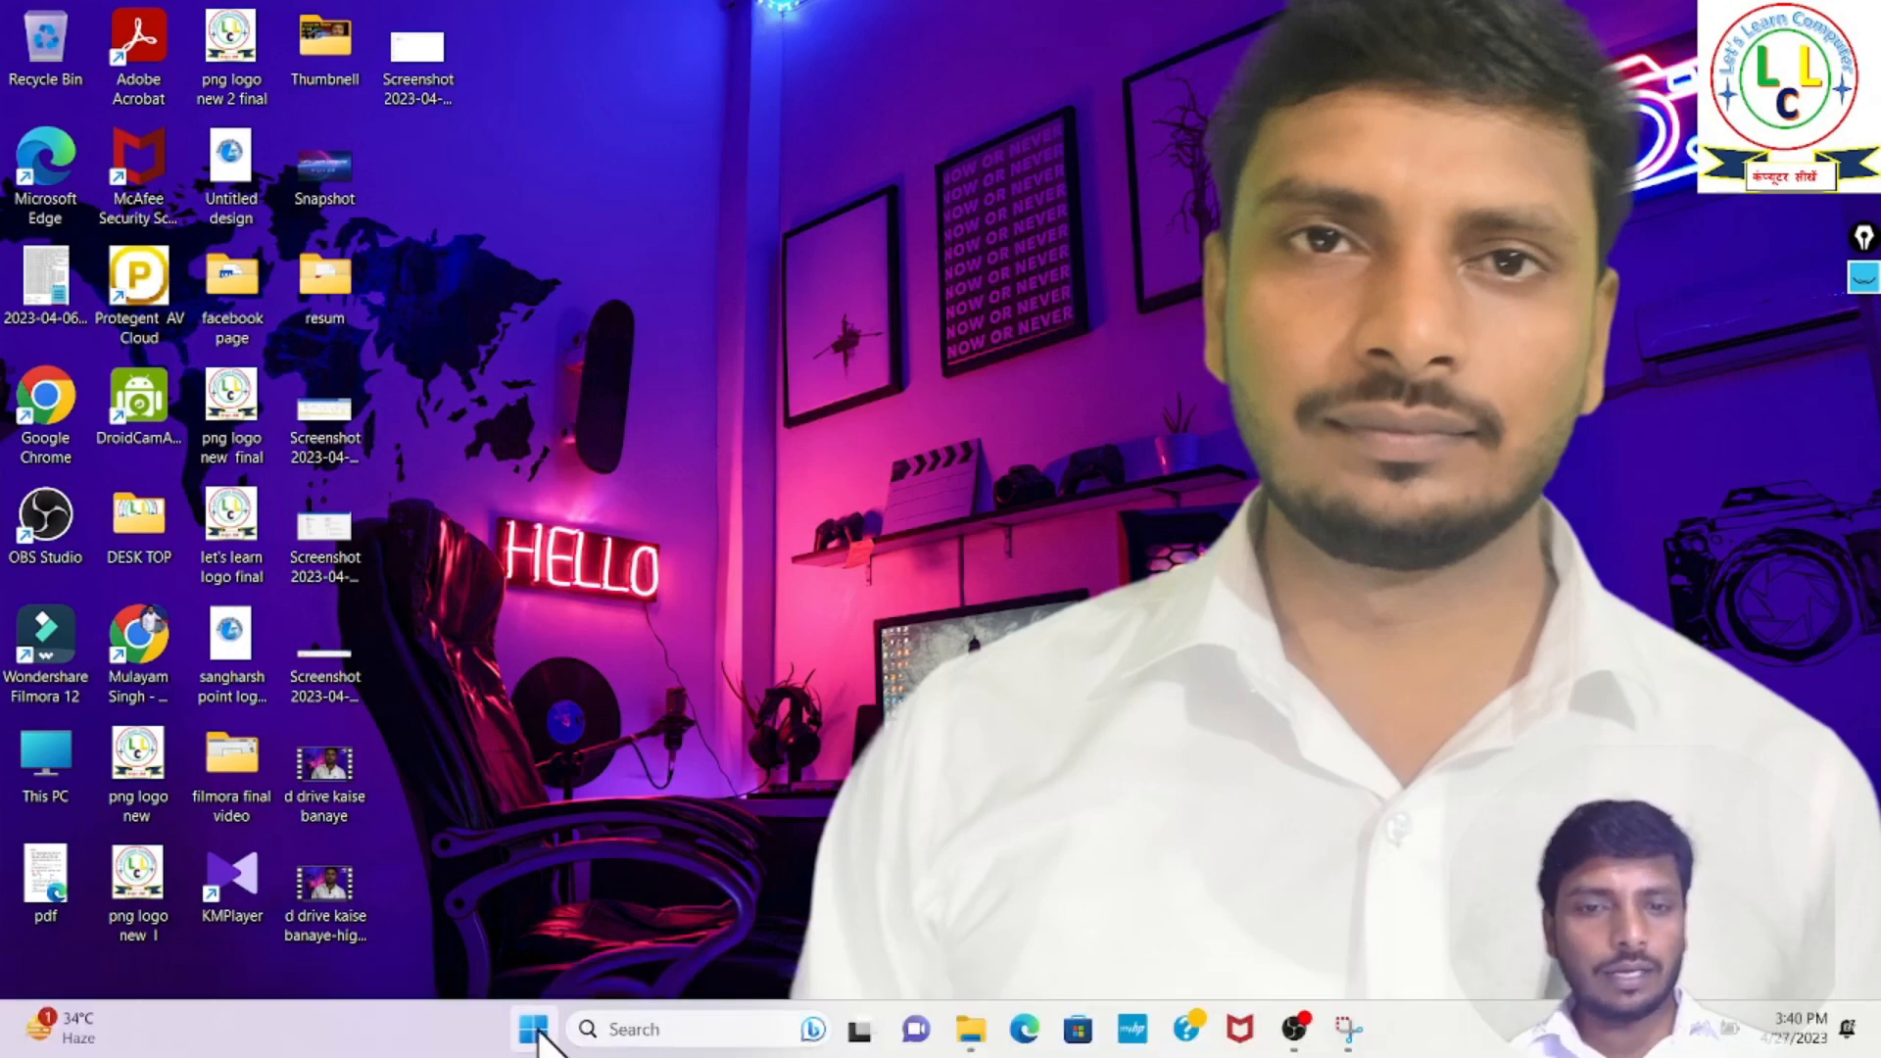
- Search Windows for Computer Management, open it and maximize its window
click(662, 1027)
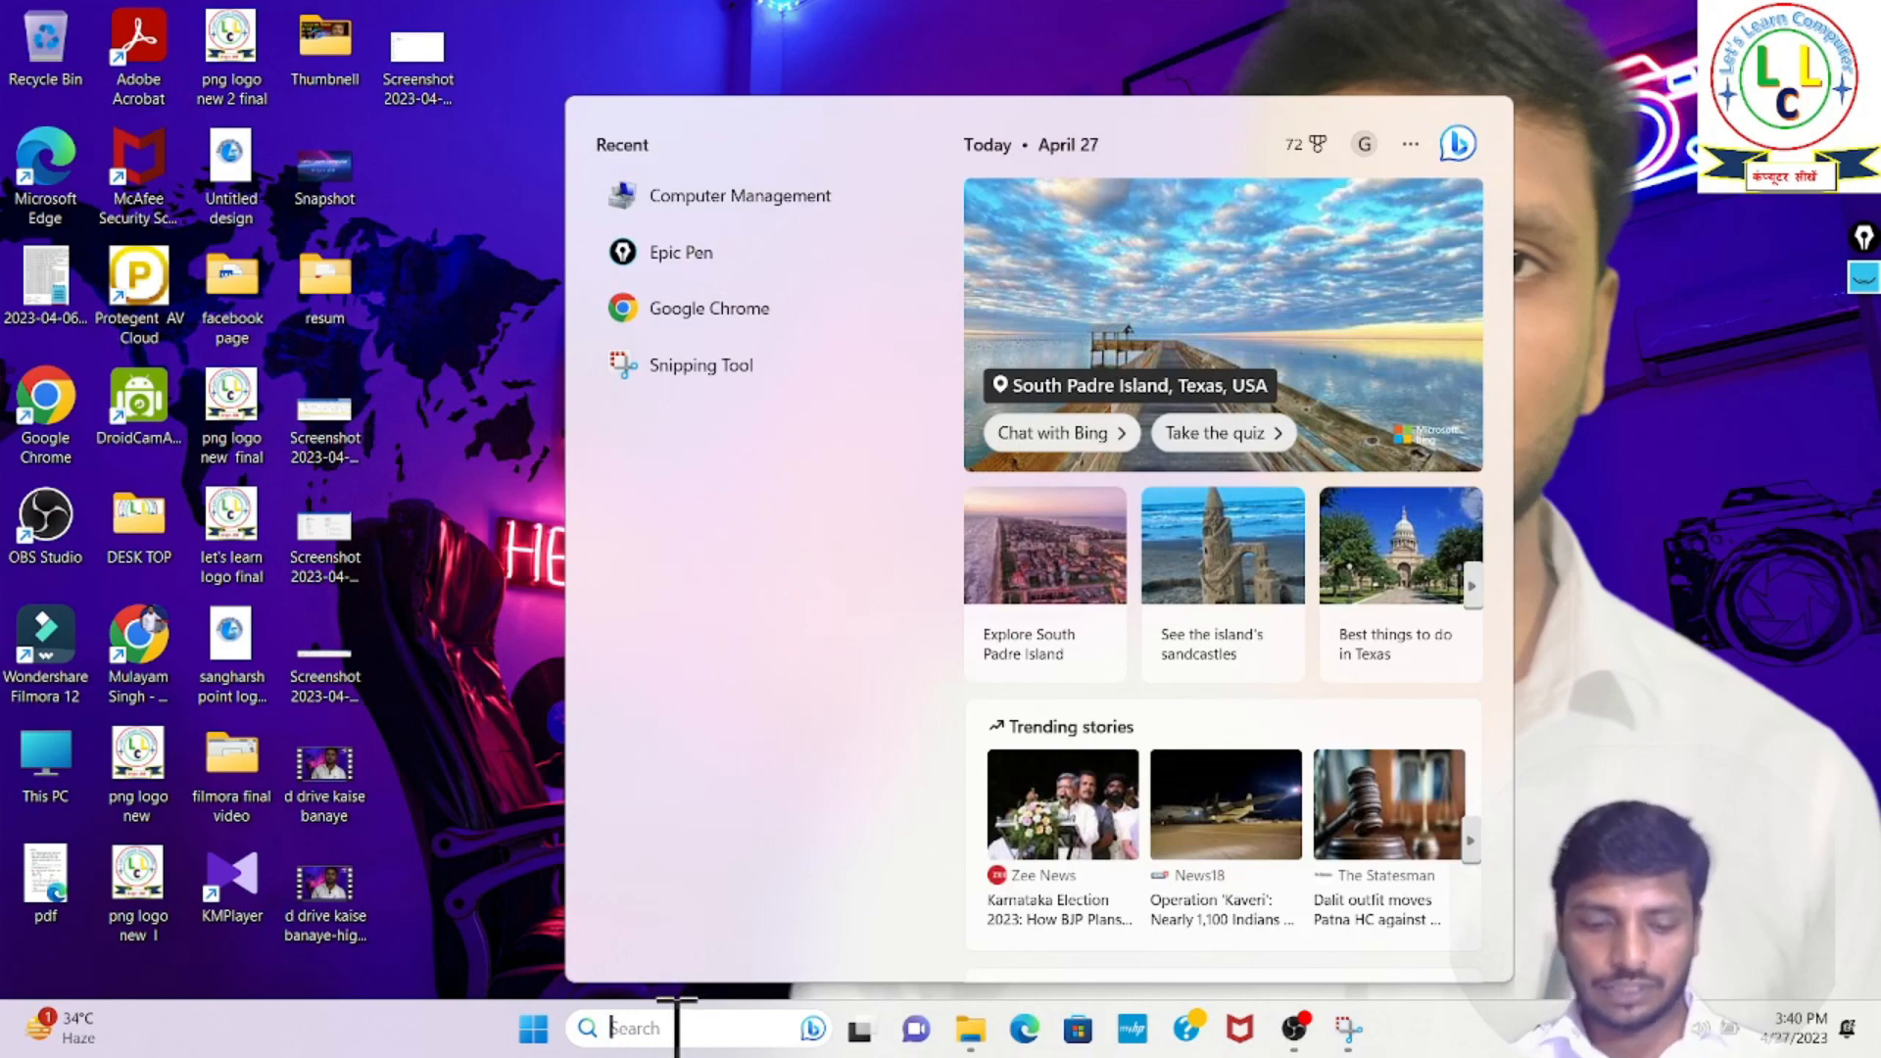
text(computer)
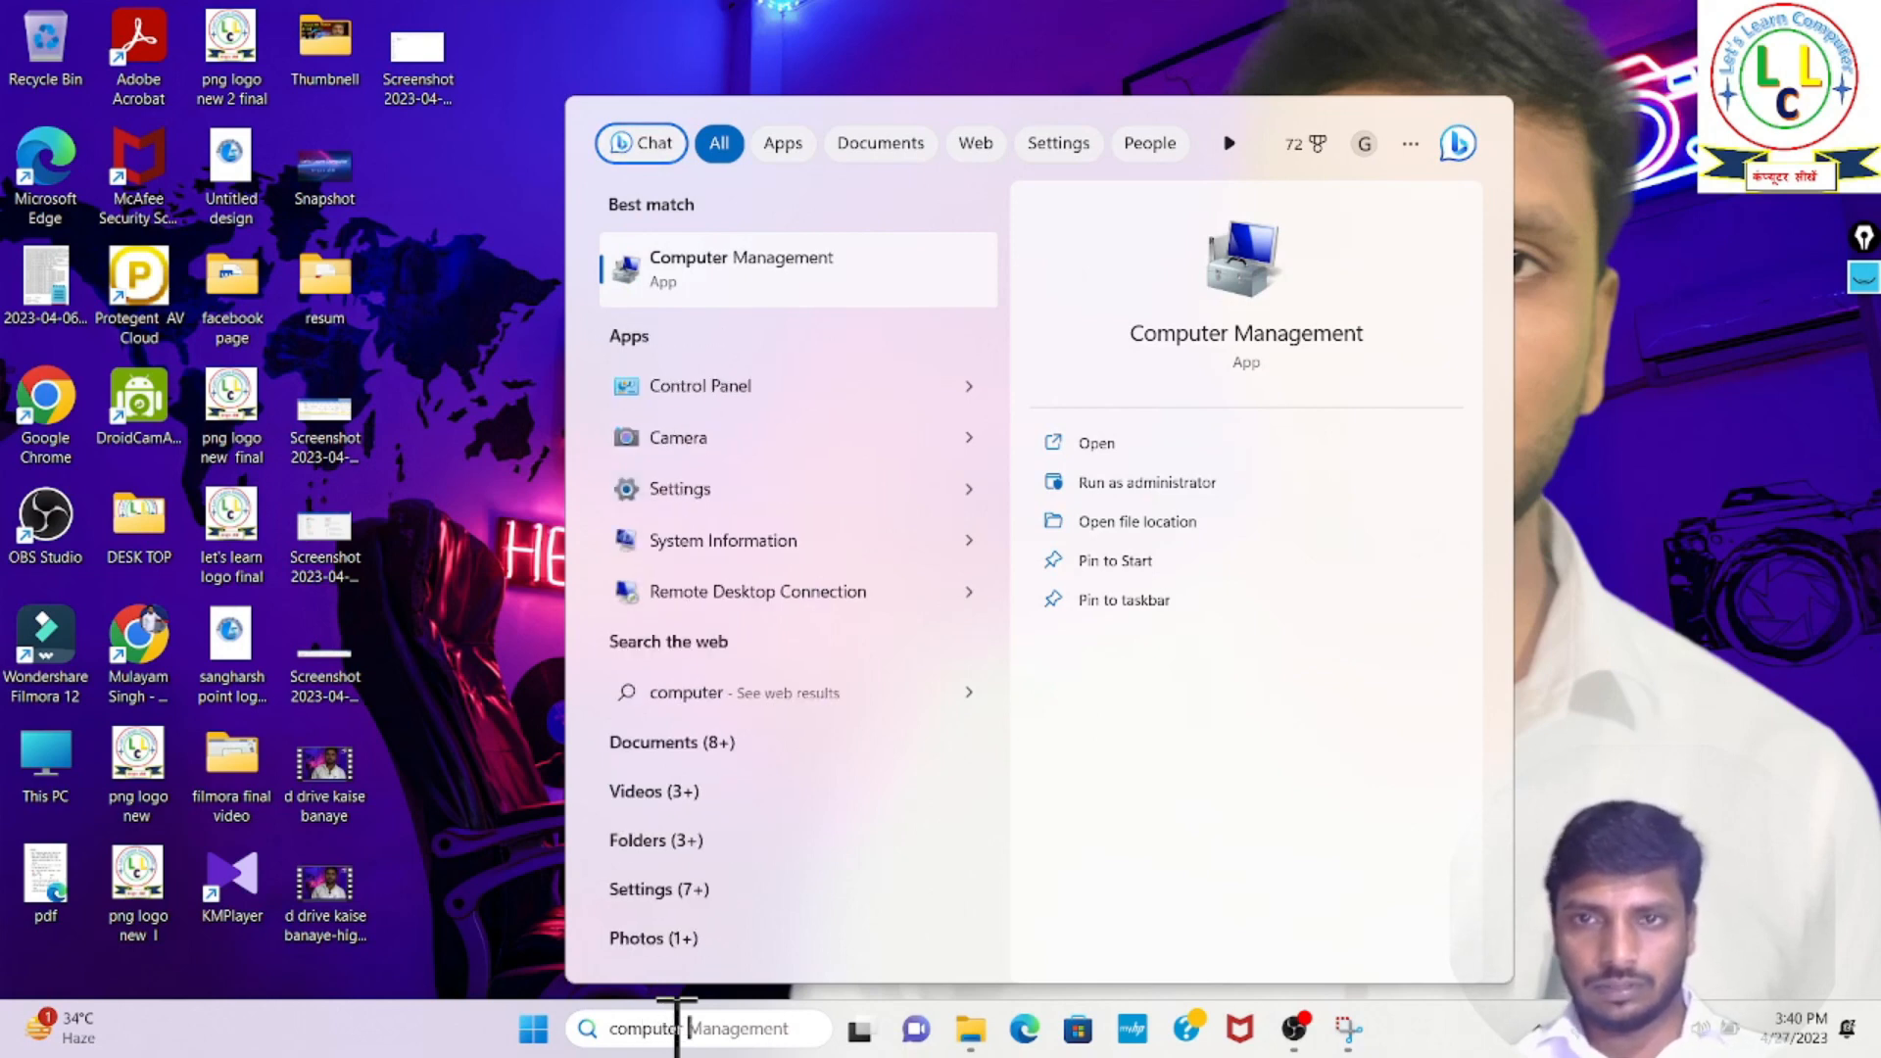
text( m)
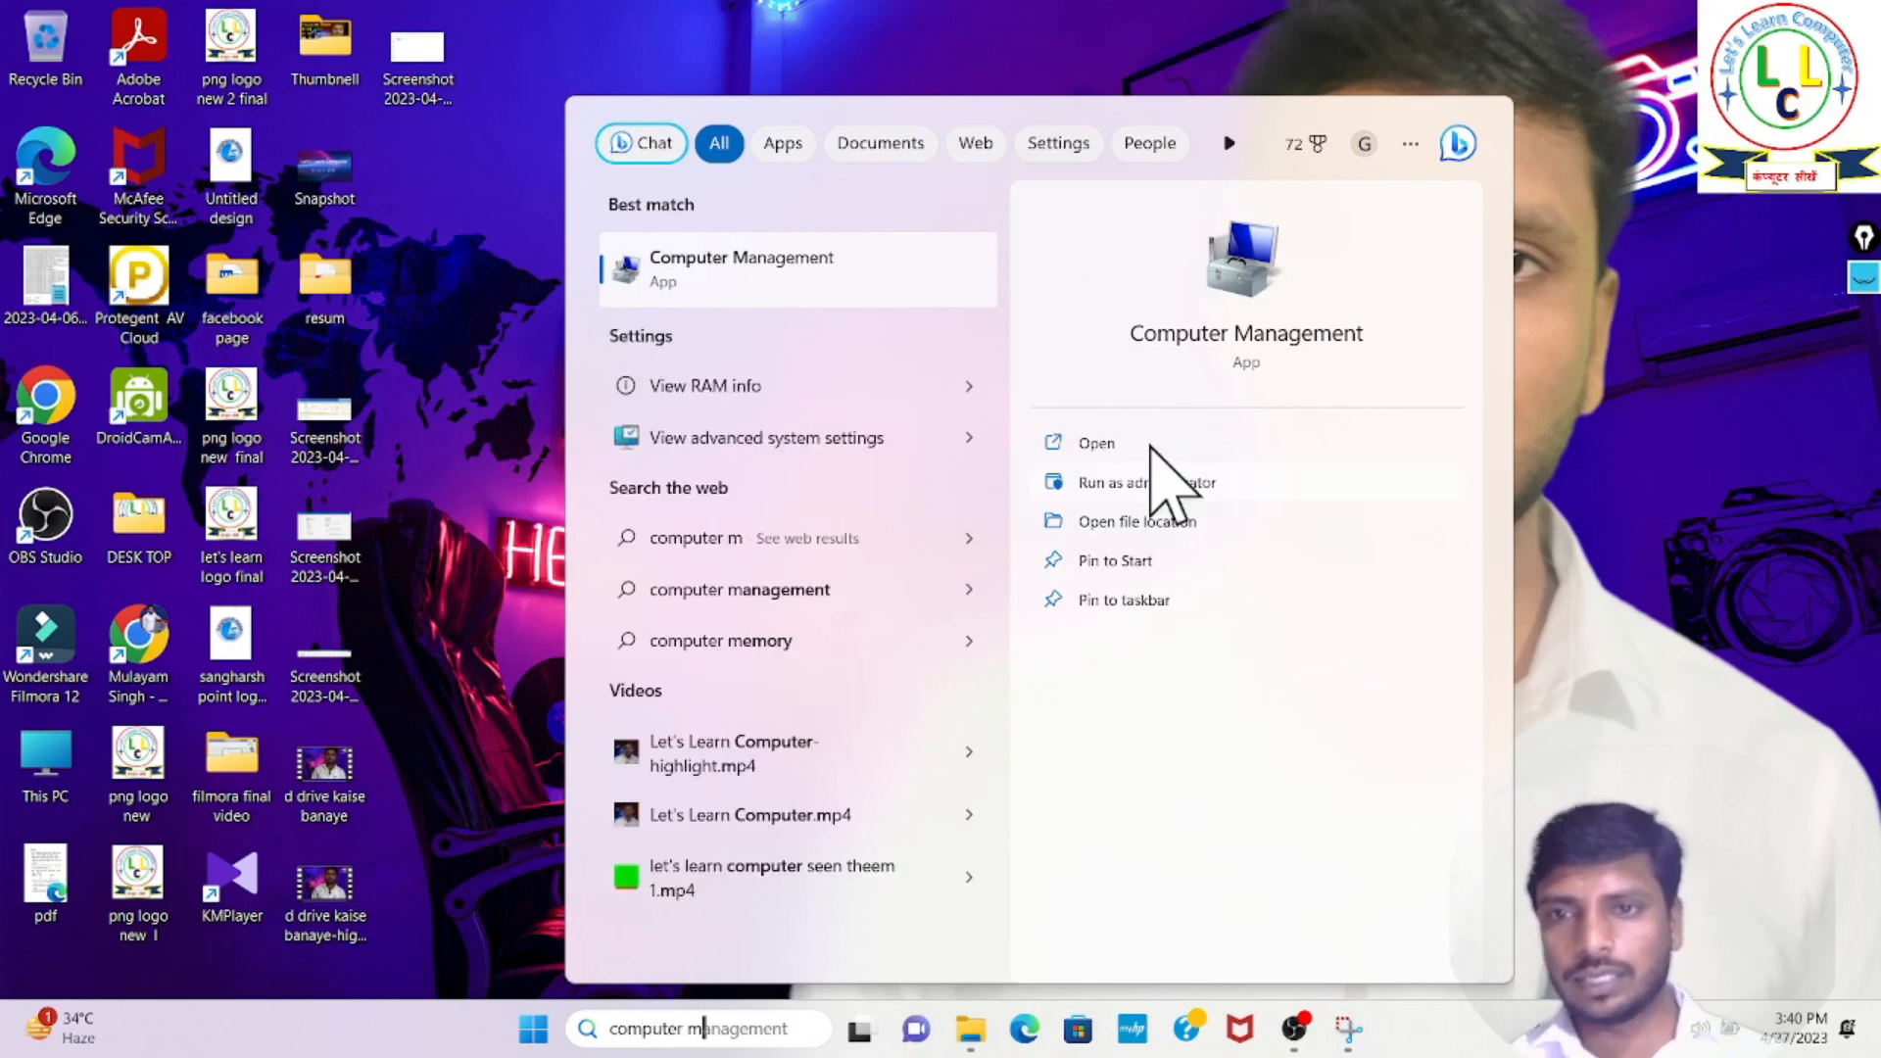
click(1093, 447)
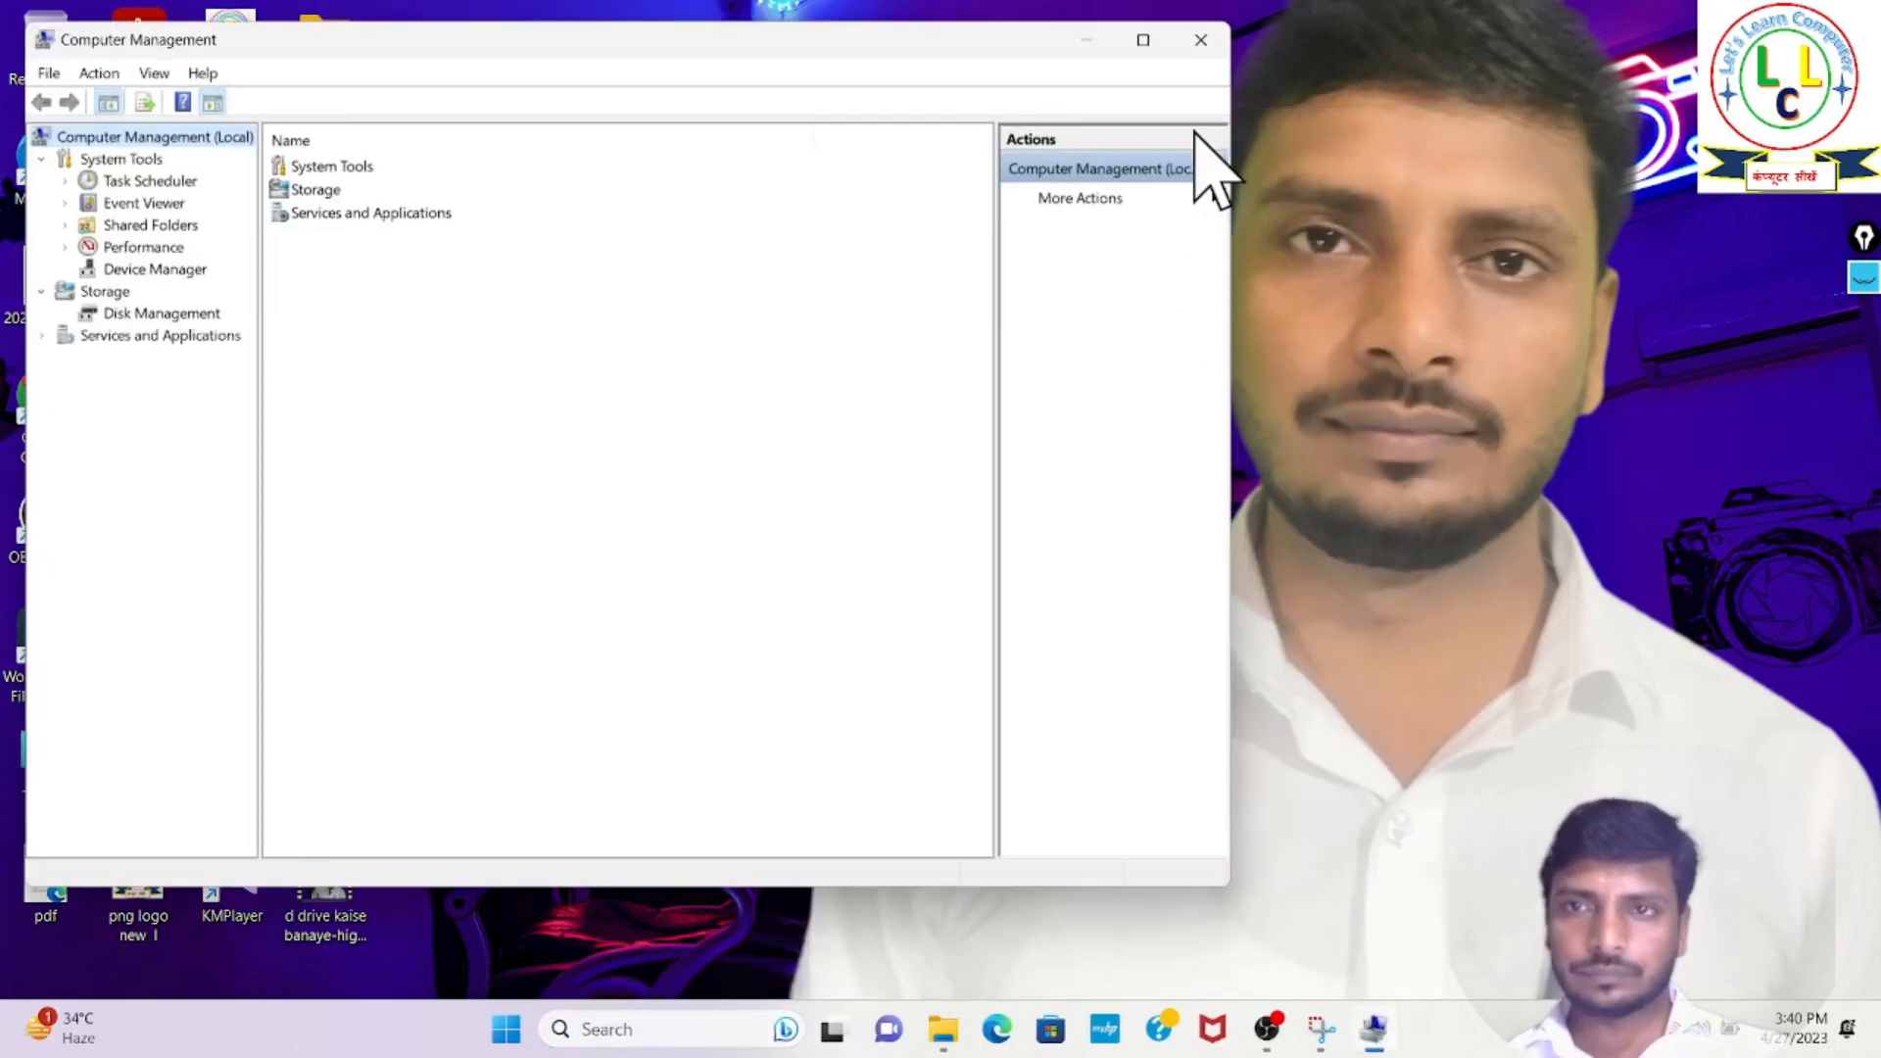
click(1142, 39)
- Underline Disk Management in the Storage tree with the screen pen, clear the mark and put the pen tools away
click(1864, 279)
click(1864, 365)
drag(91, 293, 186, 292)
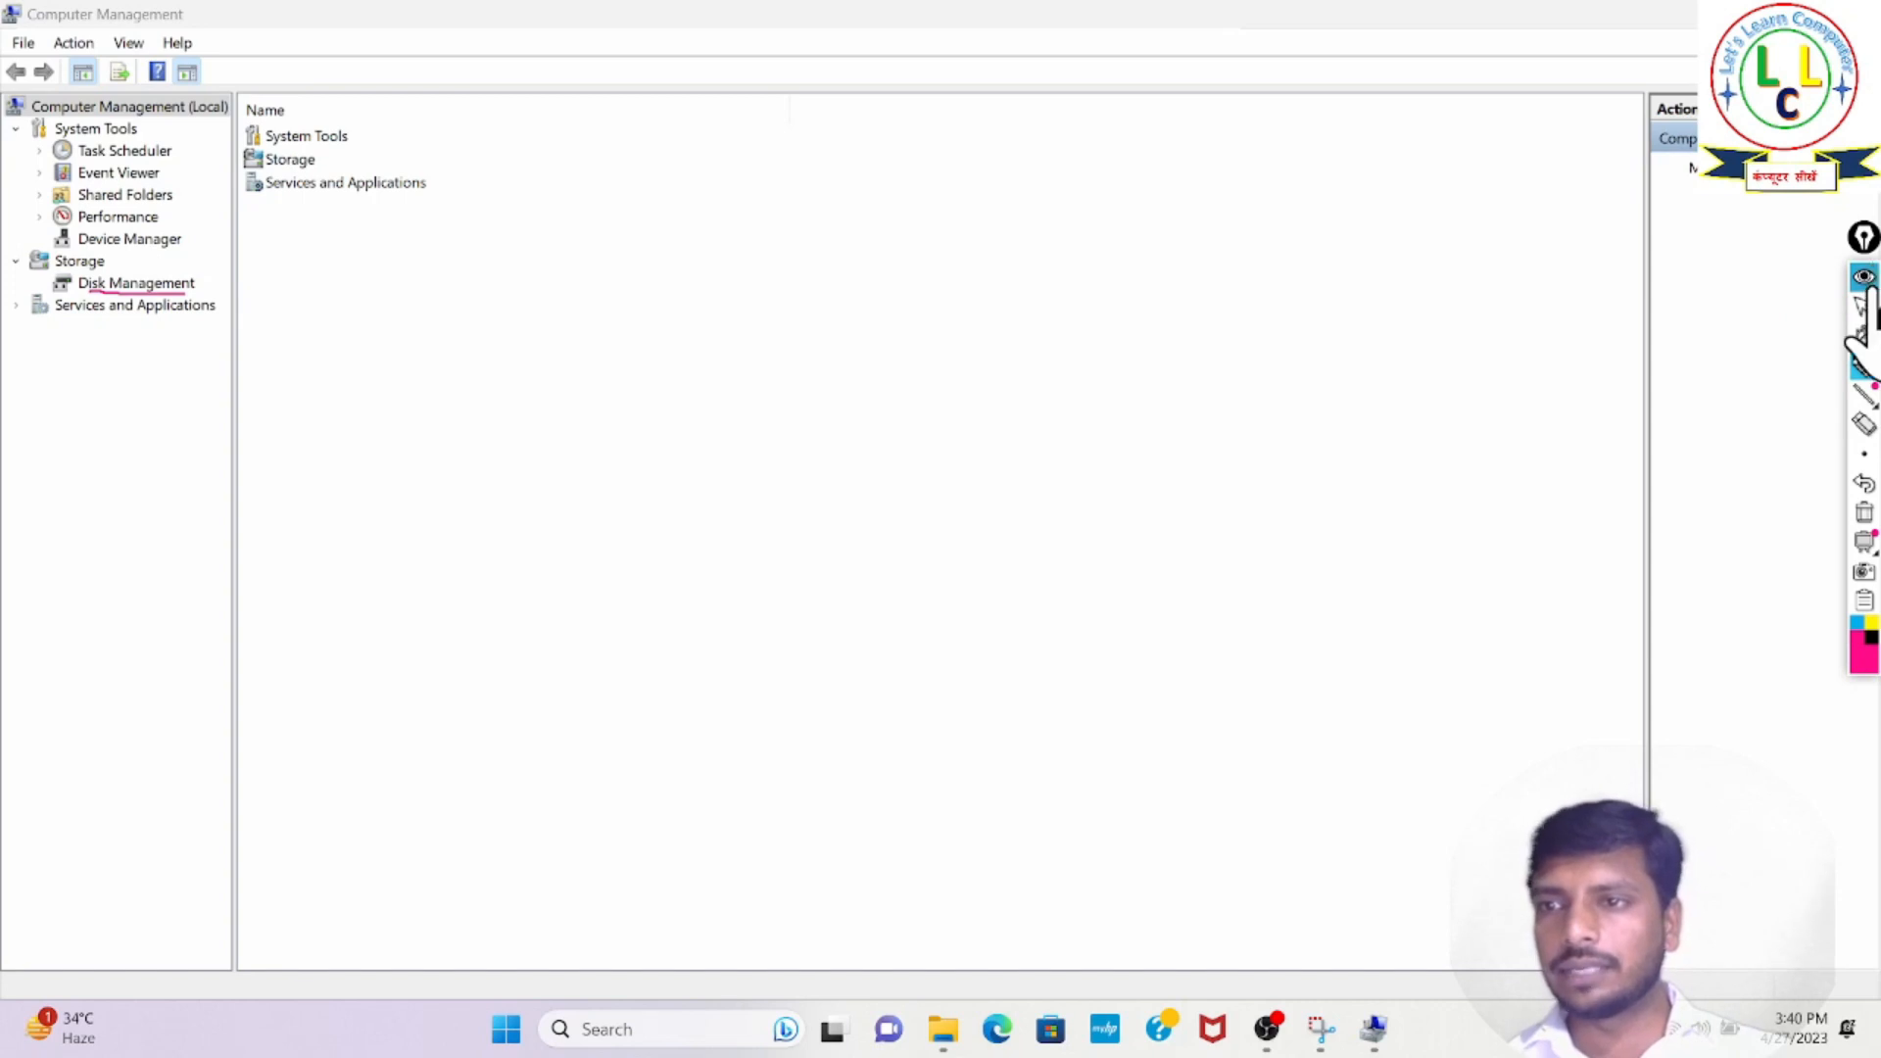
click(1865, 513)
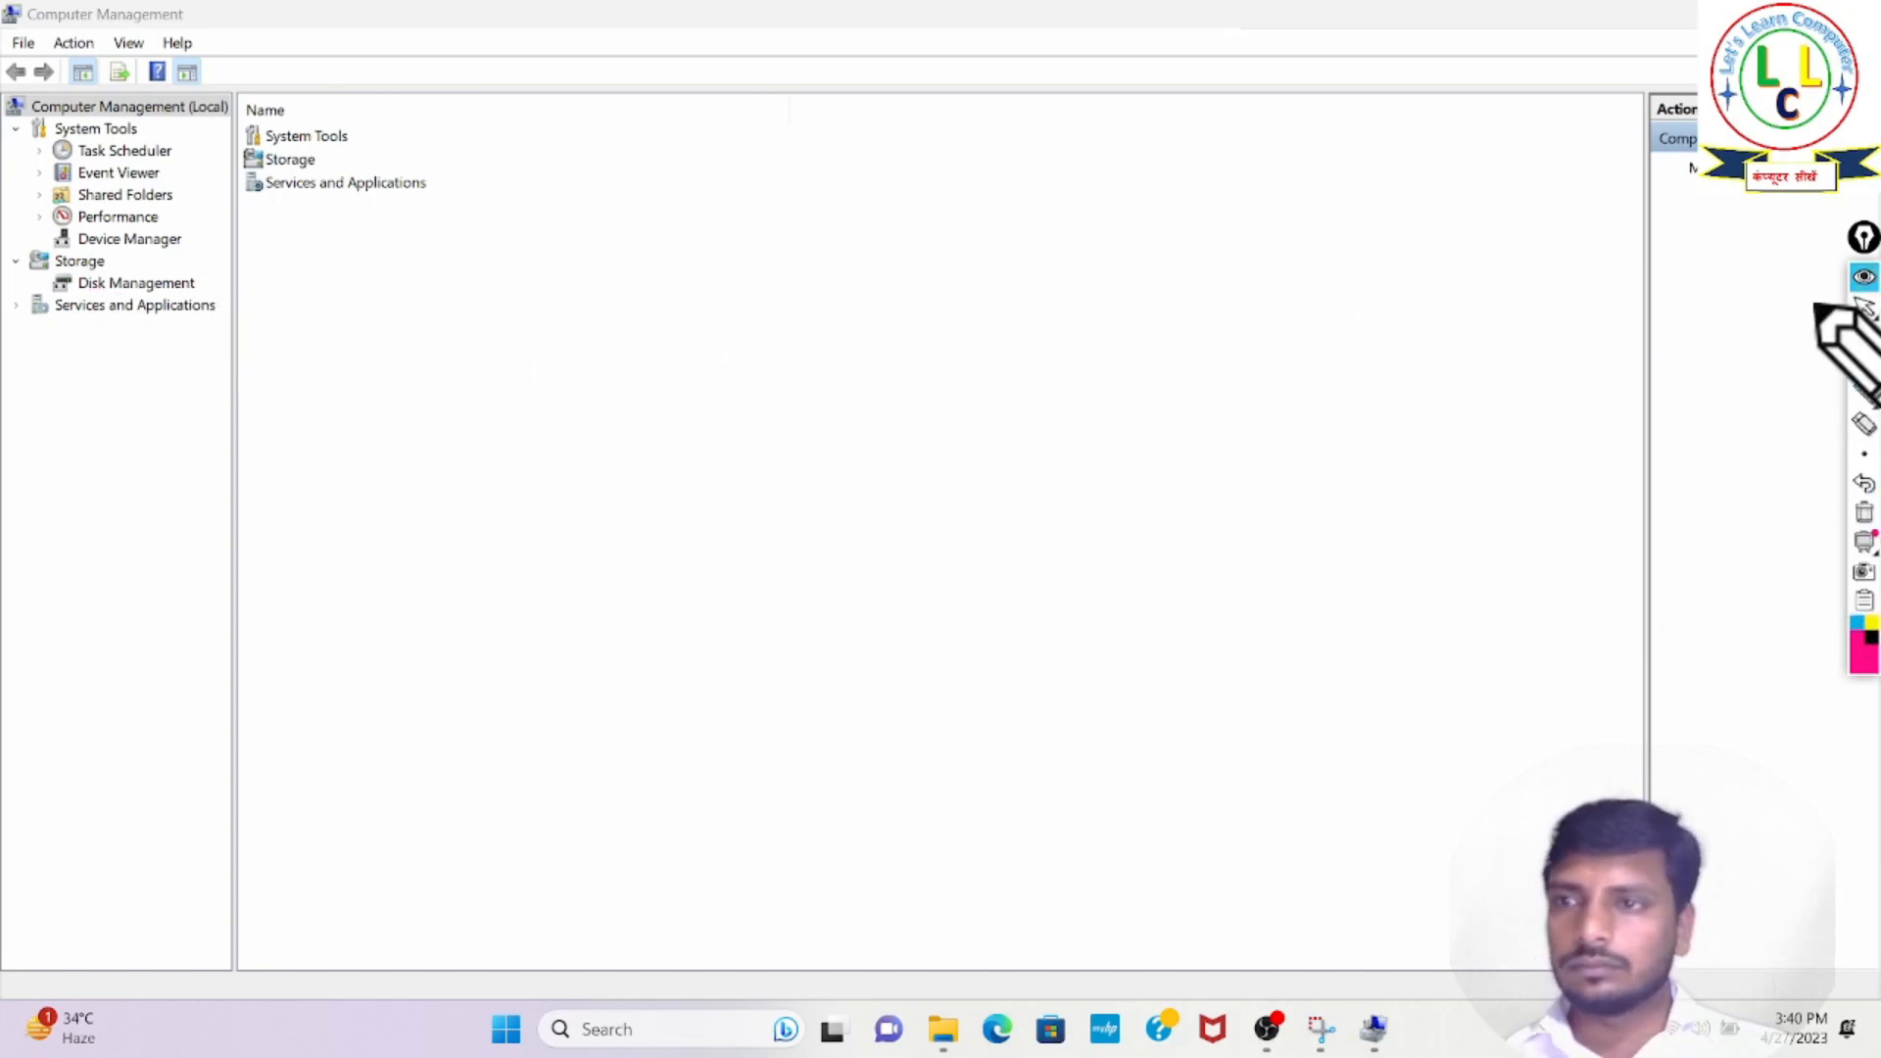
click(1864, 278)
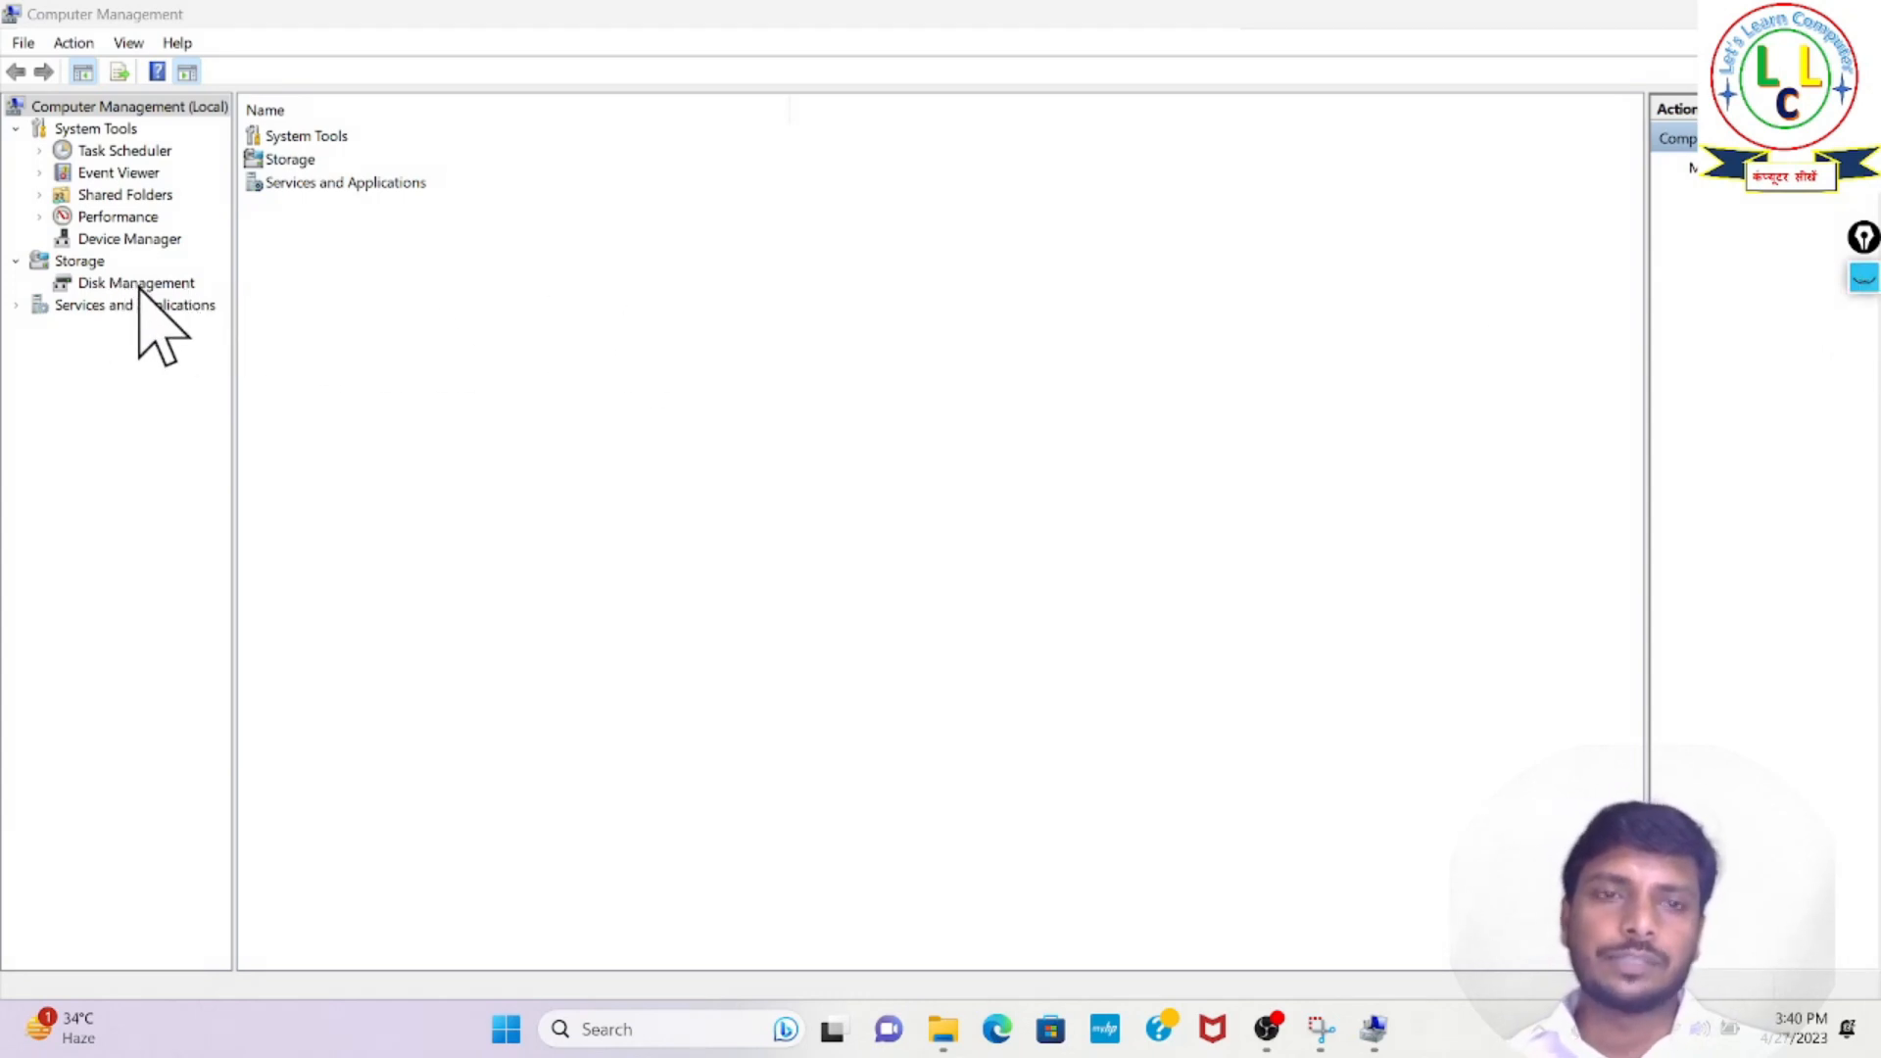
- Open Disk Management and start Shrink Volume on the Windows (C:) partition
click(170, 284)
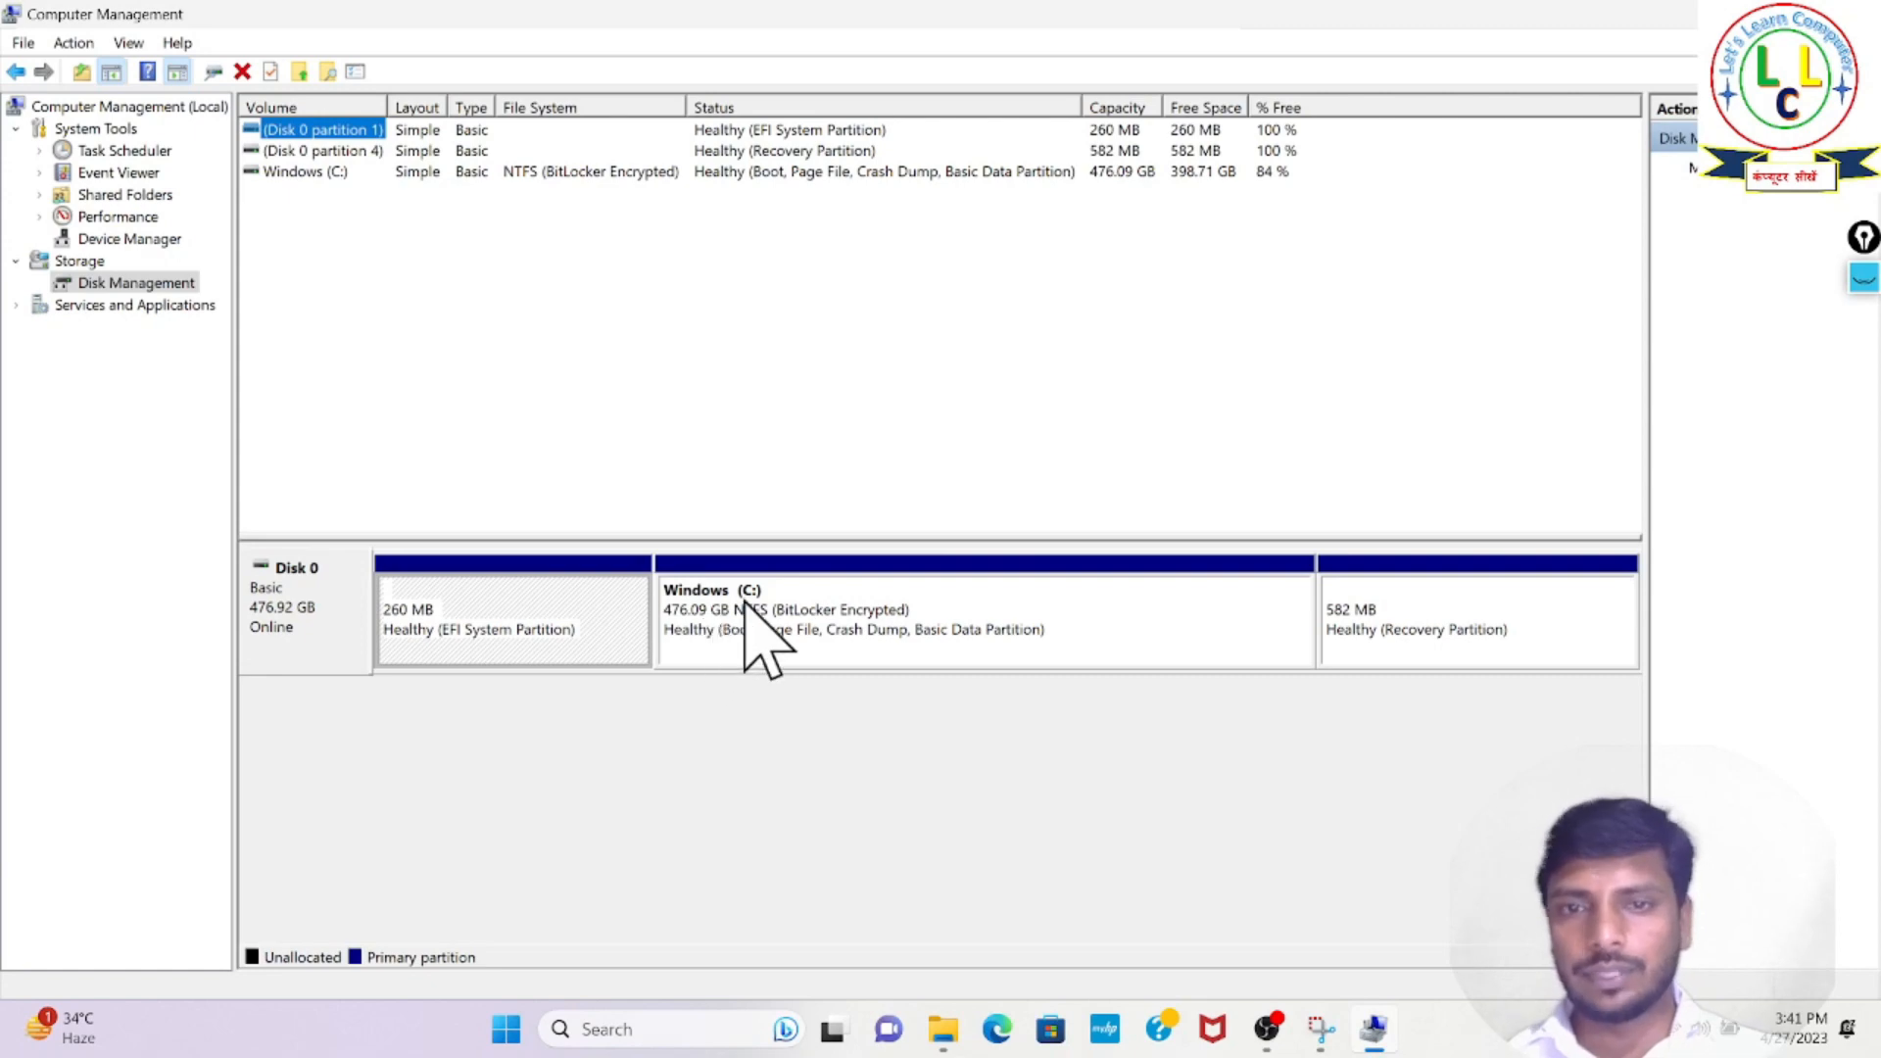
click(1104, 621)
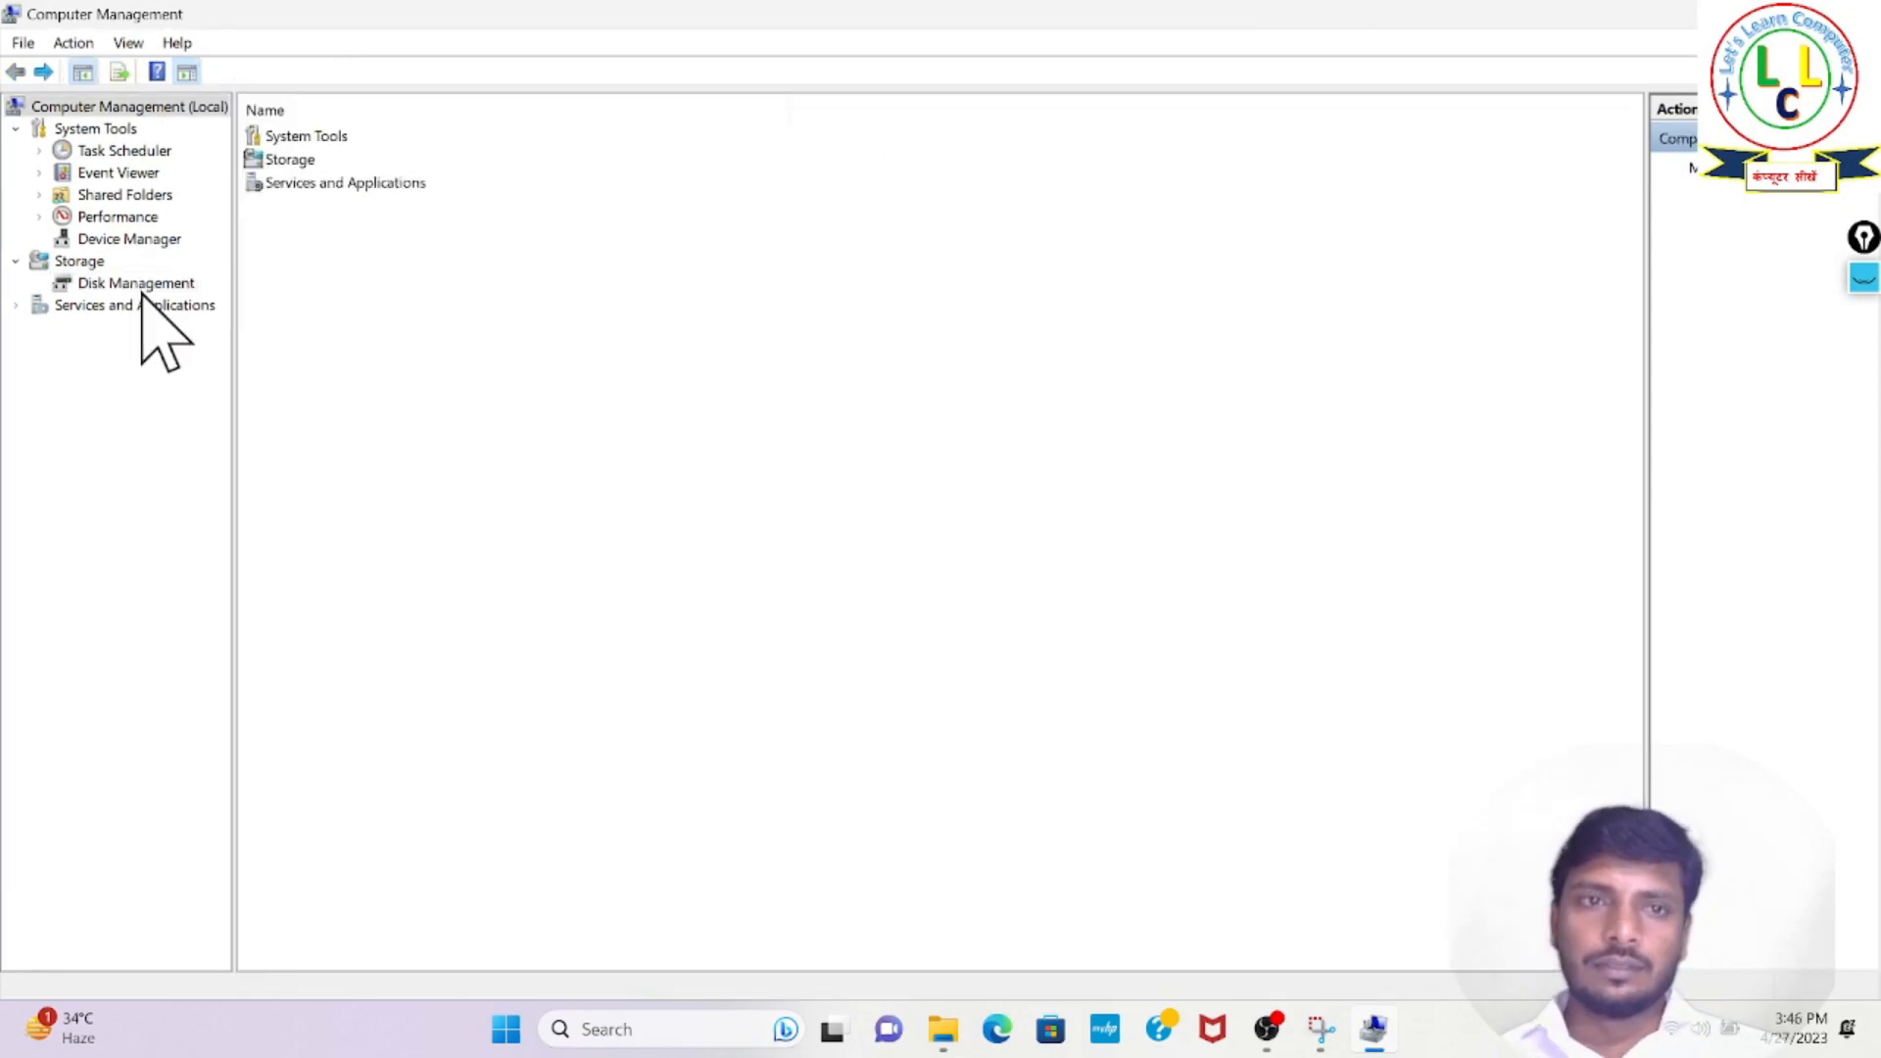
click(147, 284)
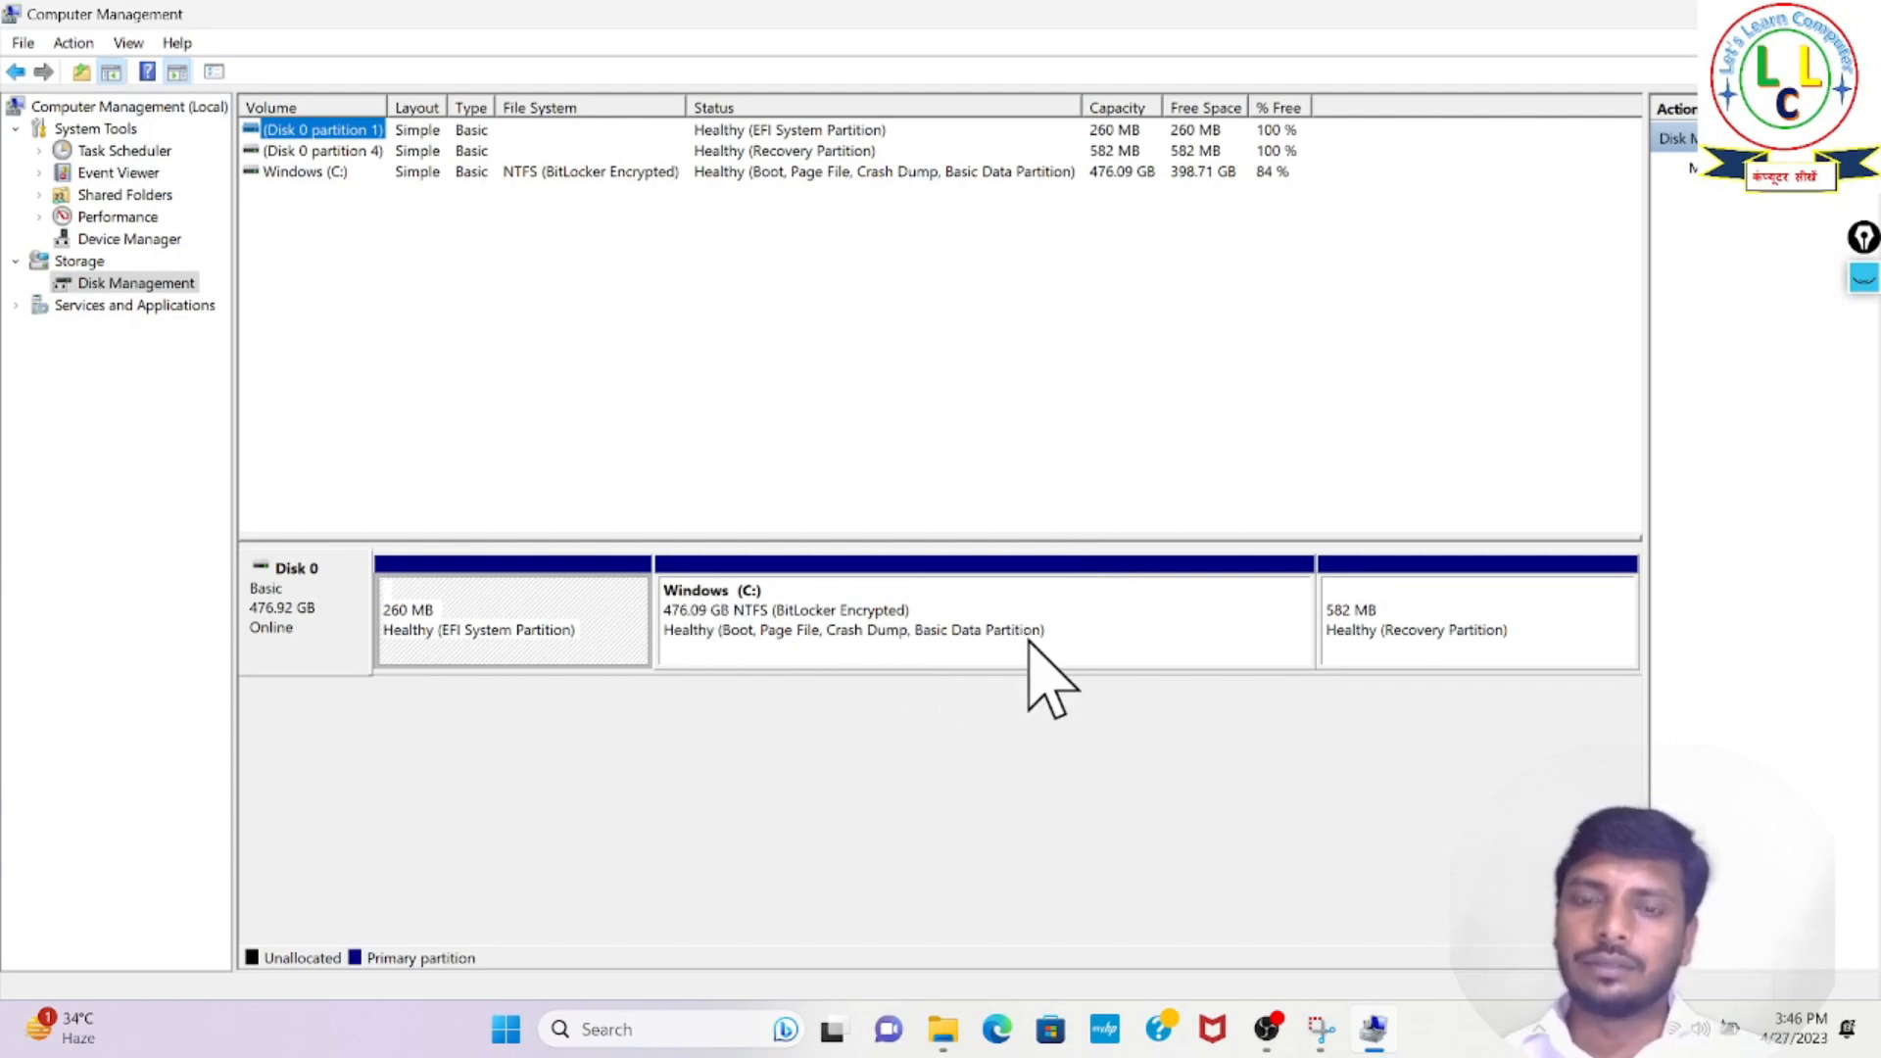
right_click(1084, 608)
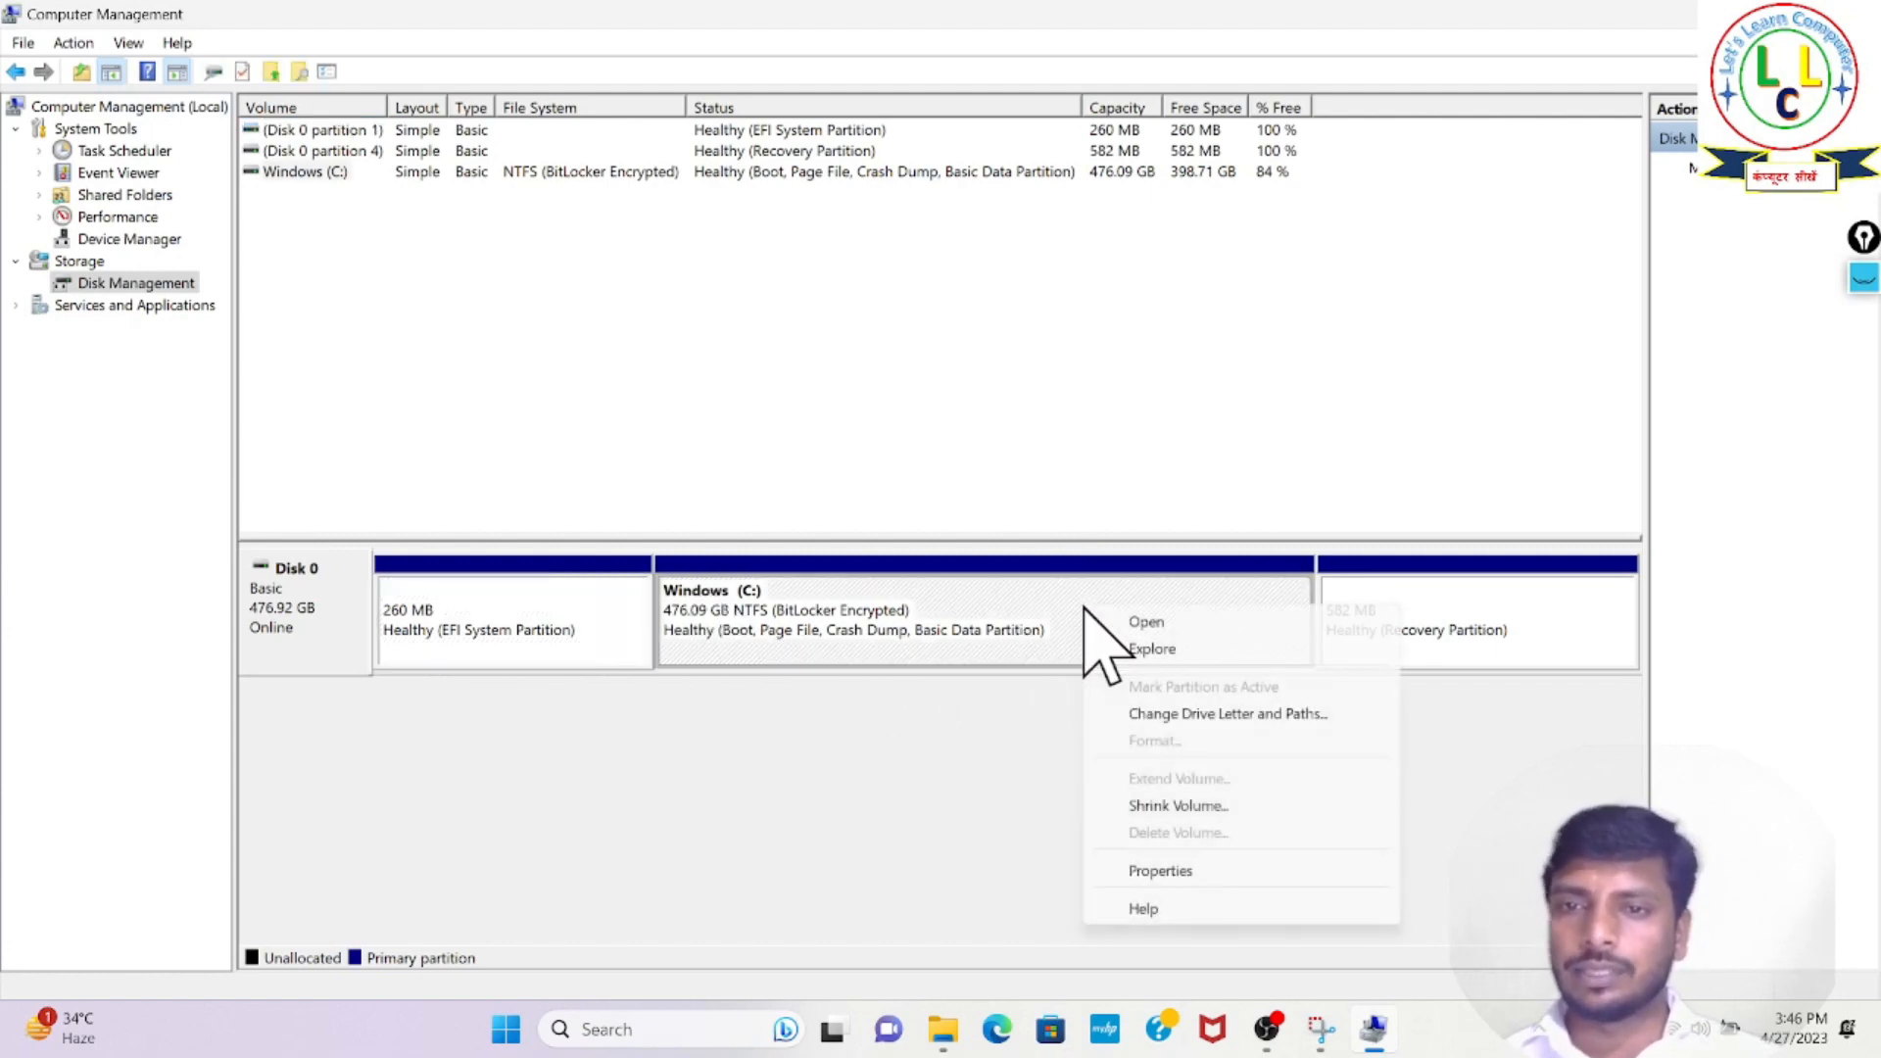
click(1176, 806)
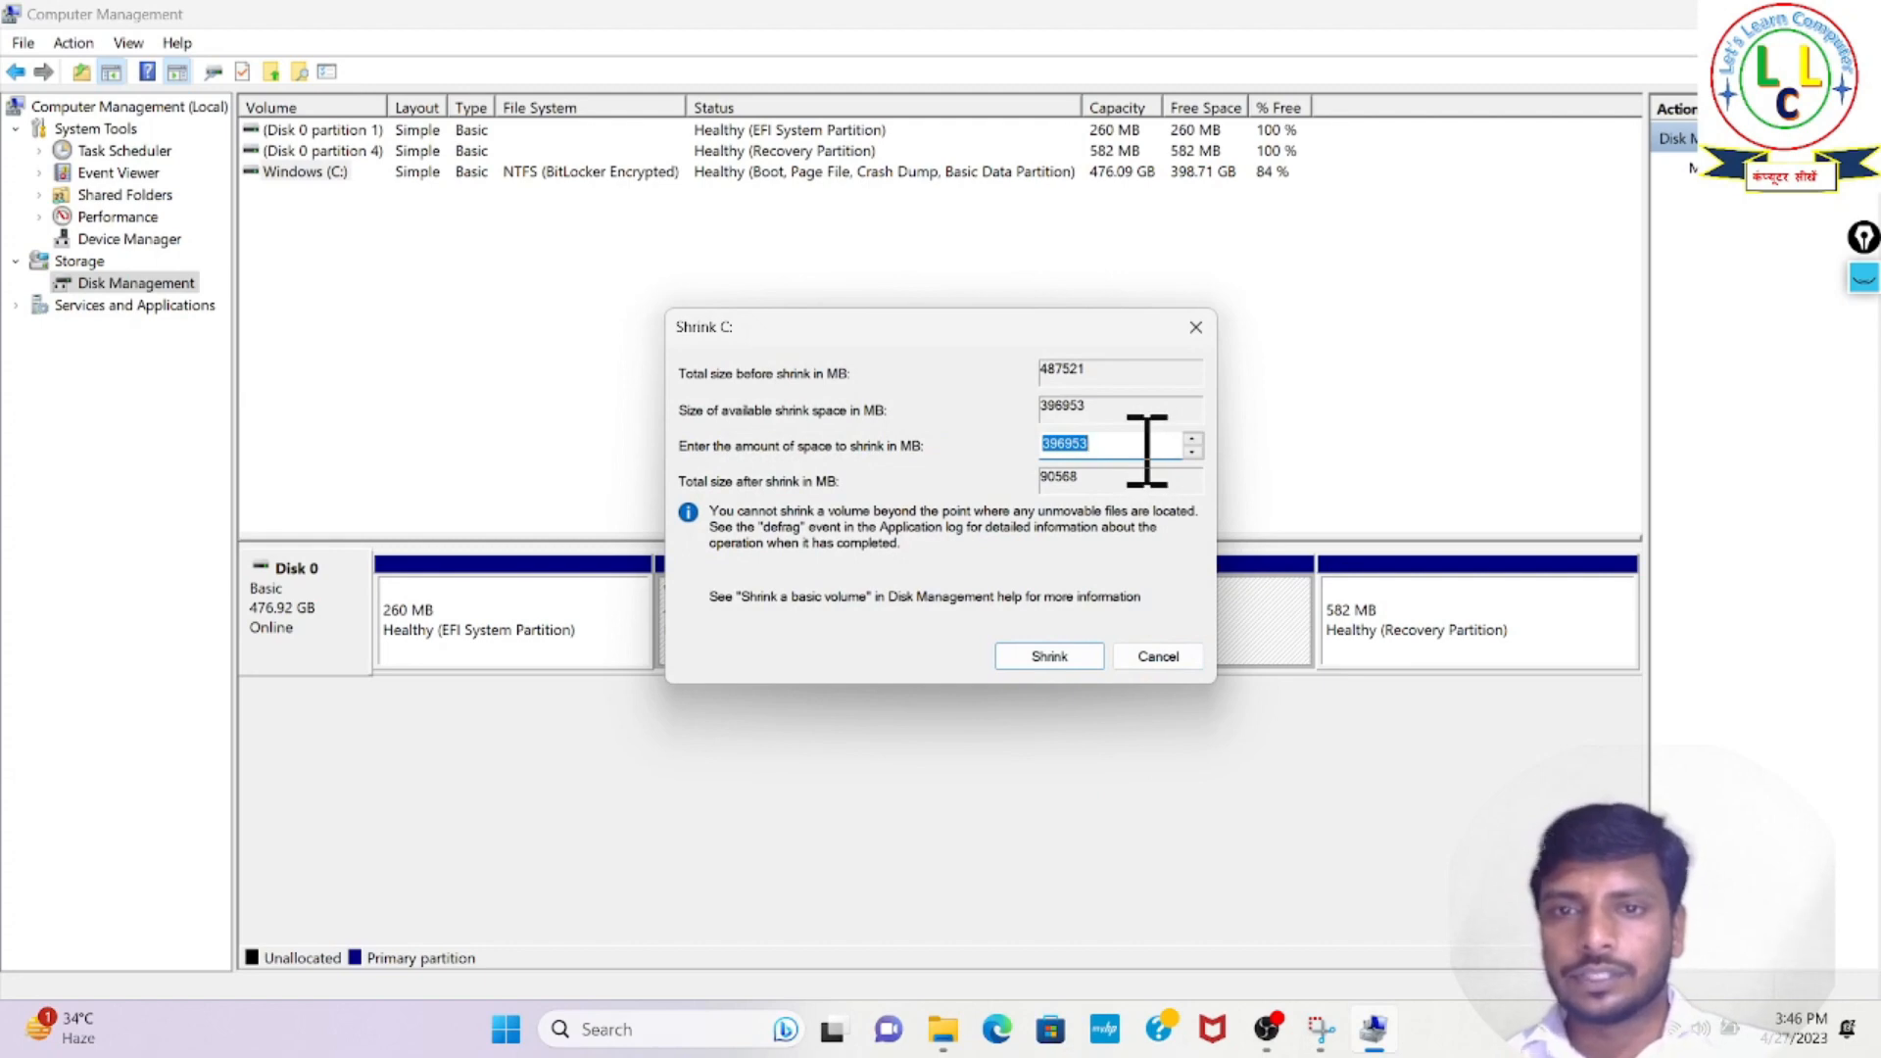
- Circle the shrink amount and underline its MB unit with the screen pen, and clear the marks
click(1864, 279)
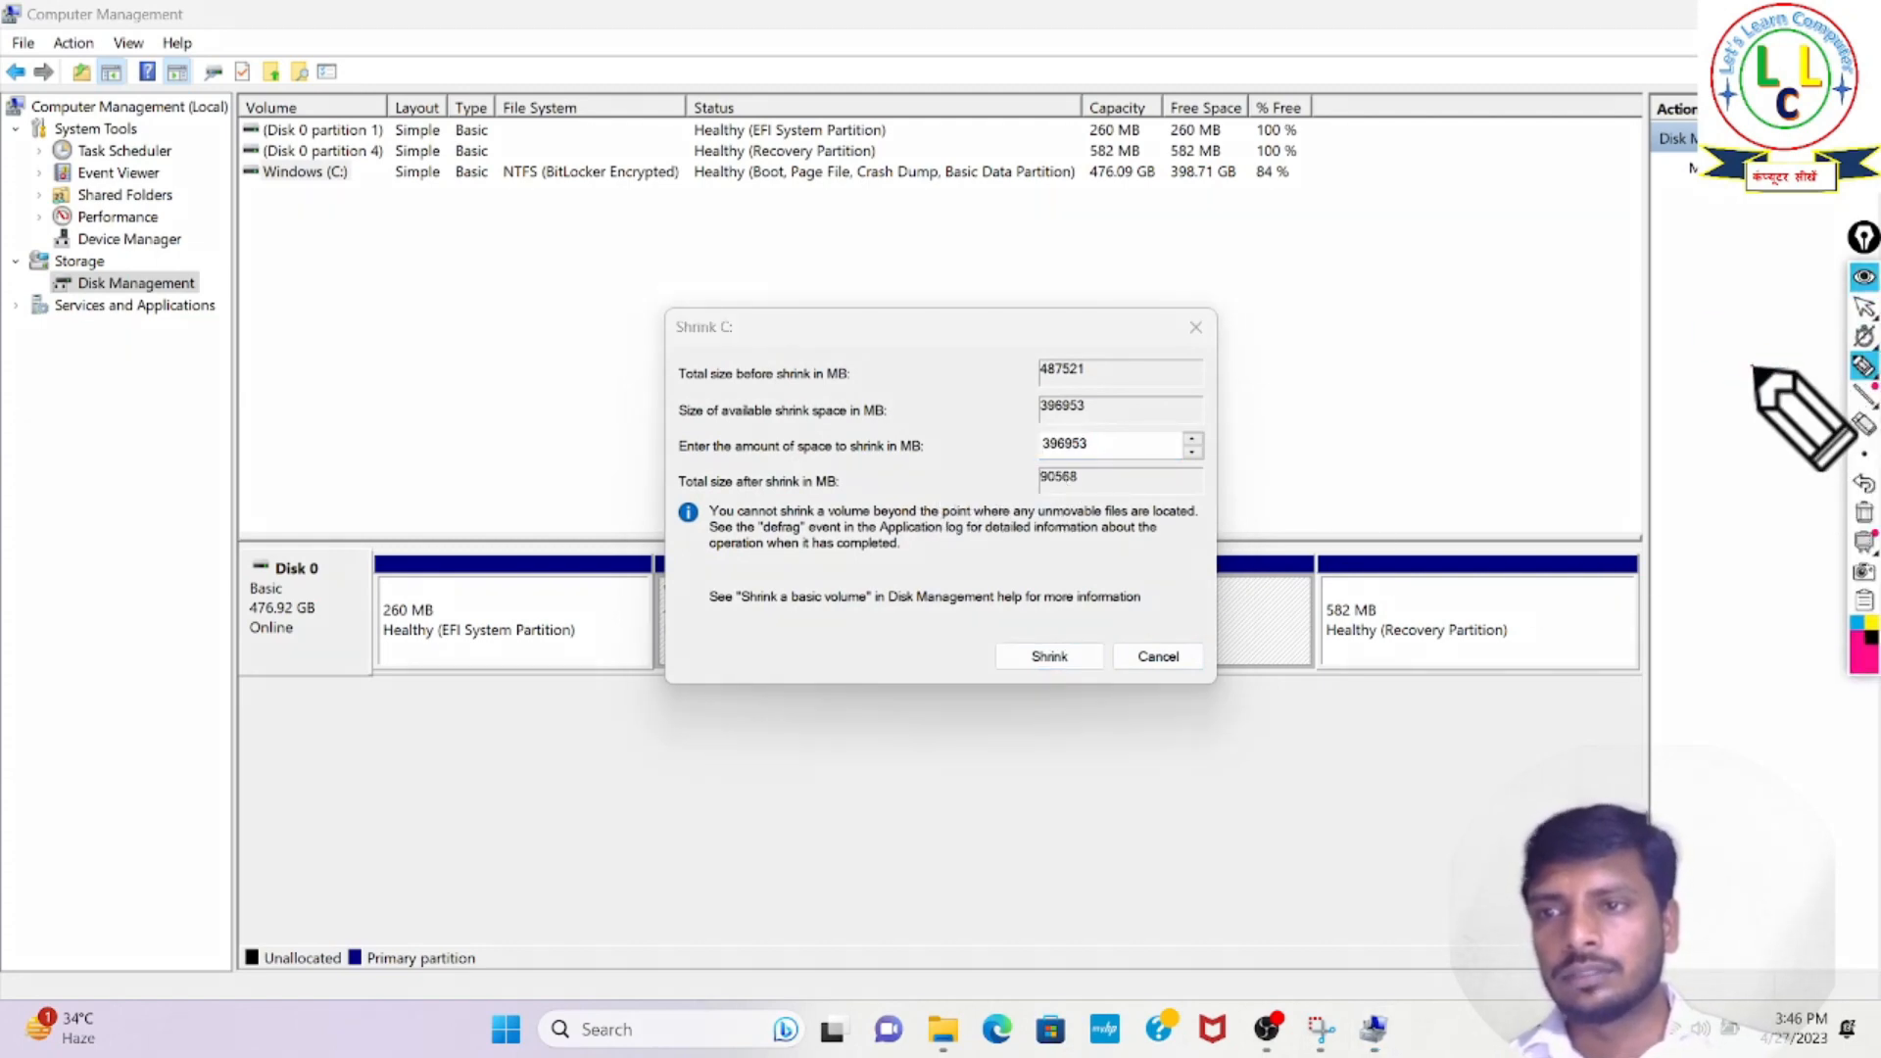
mouse_move(1029, 423)
mouse_down()
mouse_move(1028, 455)
mouse_move(1211, 467)
mouse_move(1218, 425)
mouse_move(1041, 428)
mouse_up()
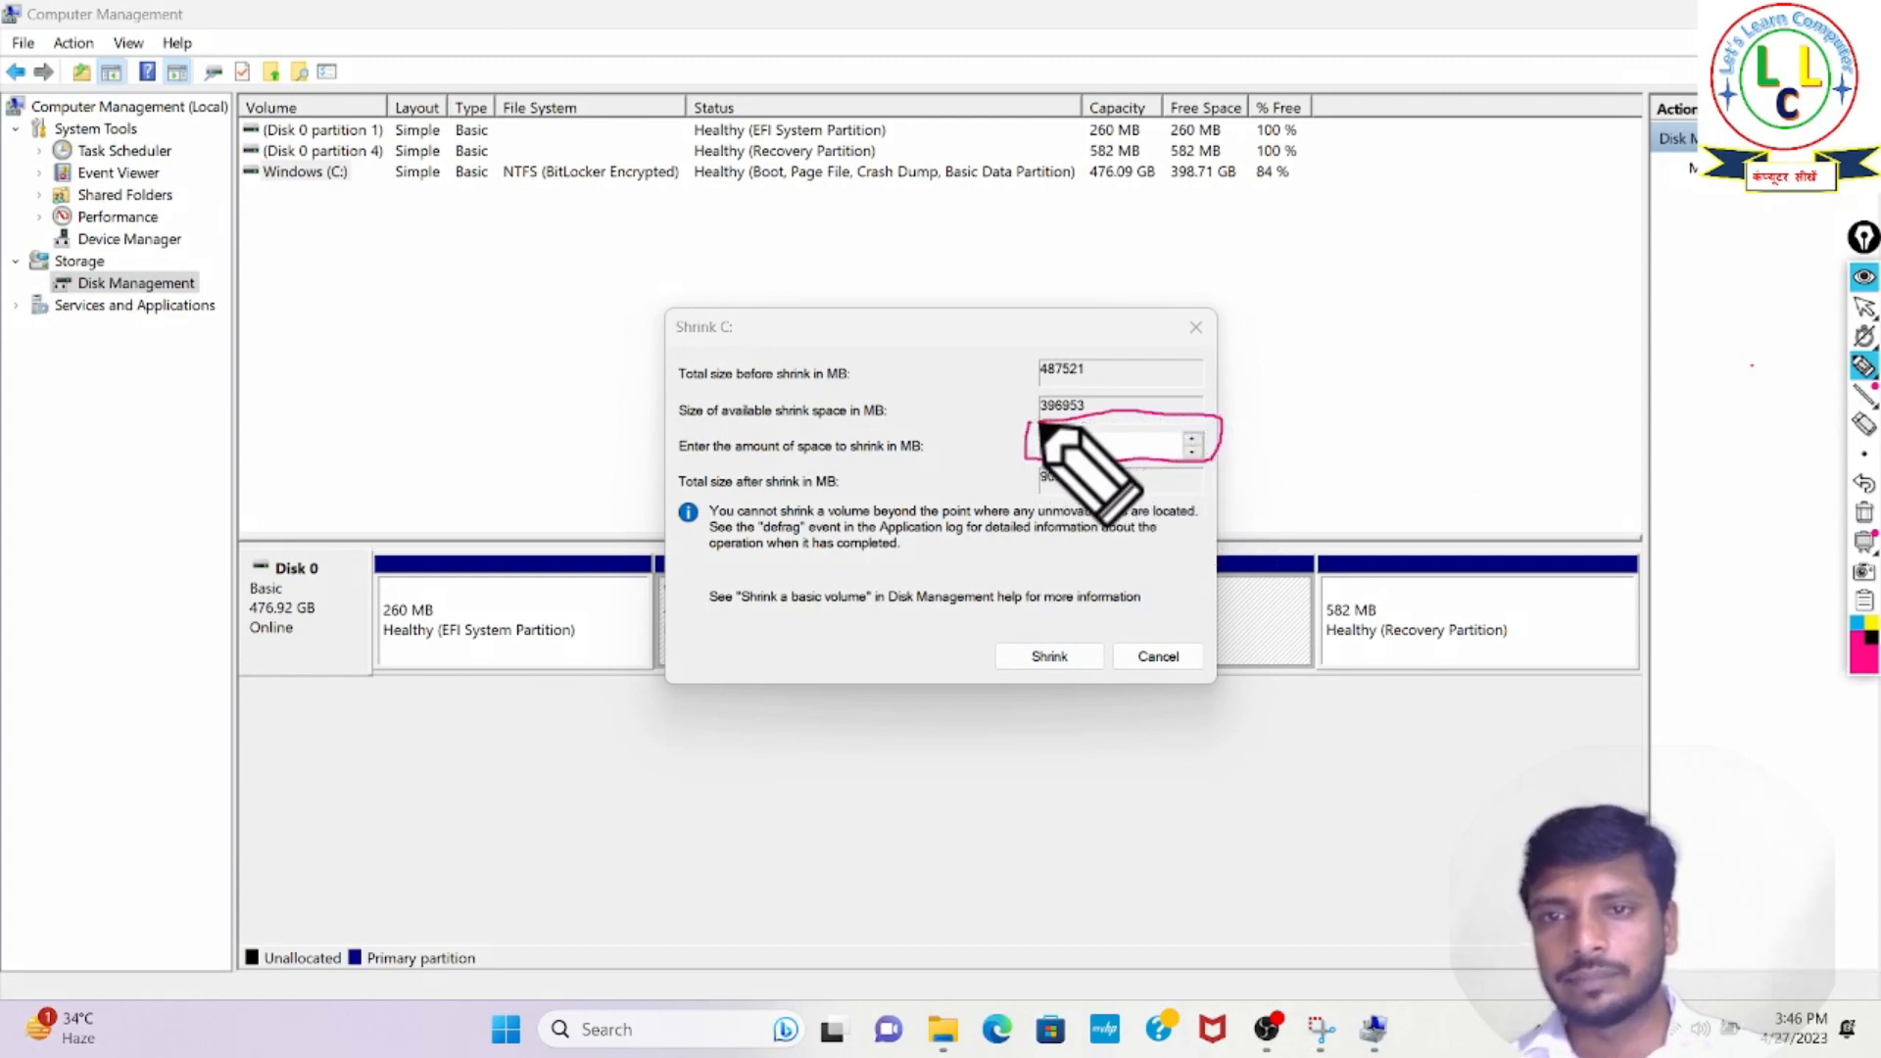
drag(898, 468, 928, 460)
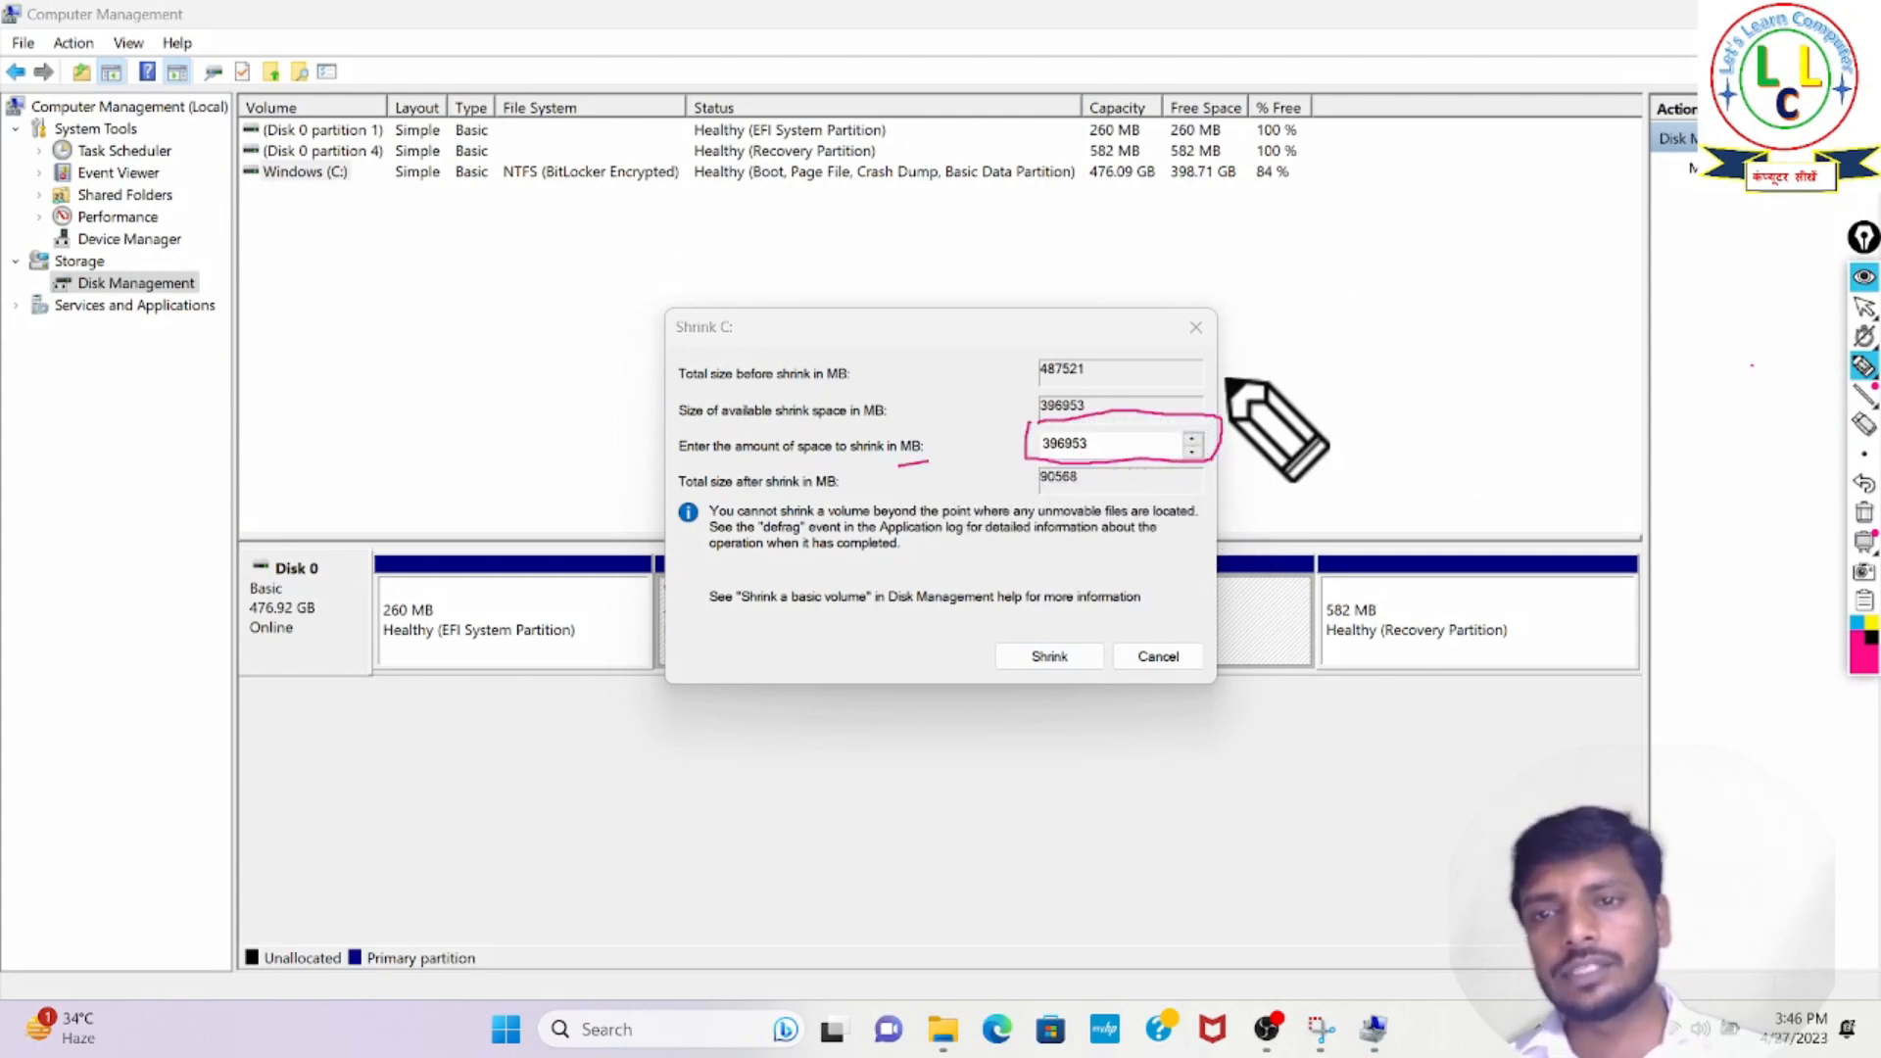
click(1863, 510)
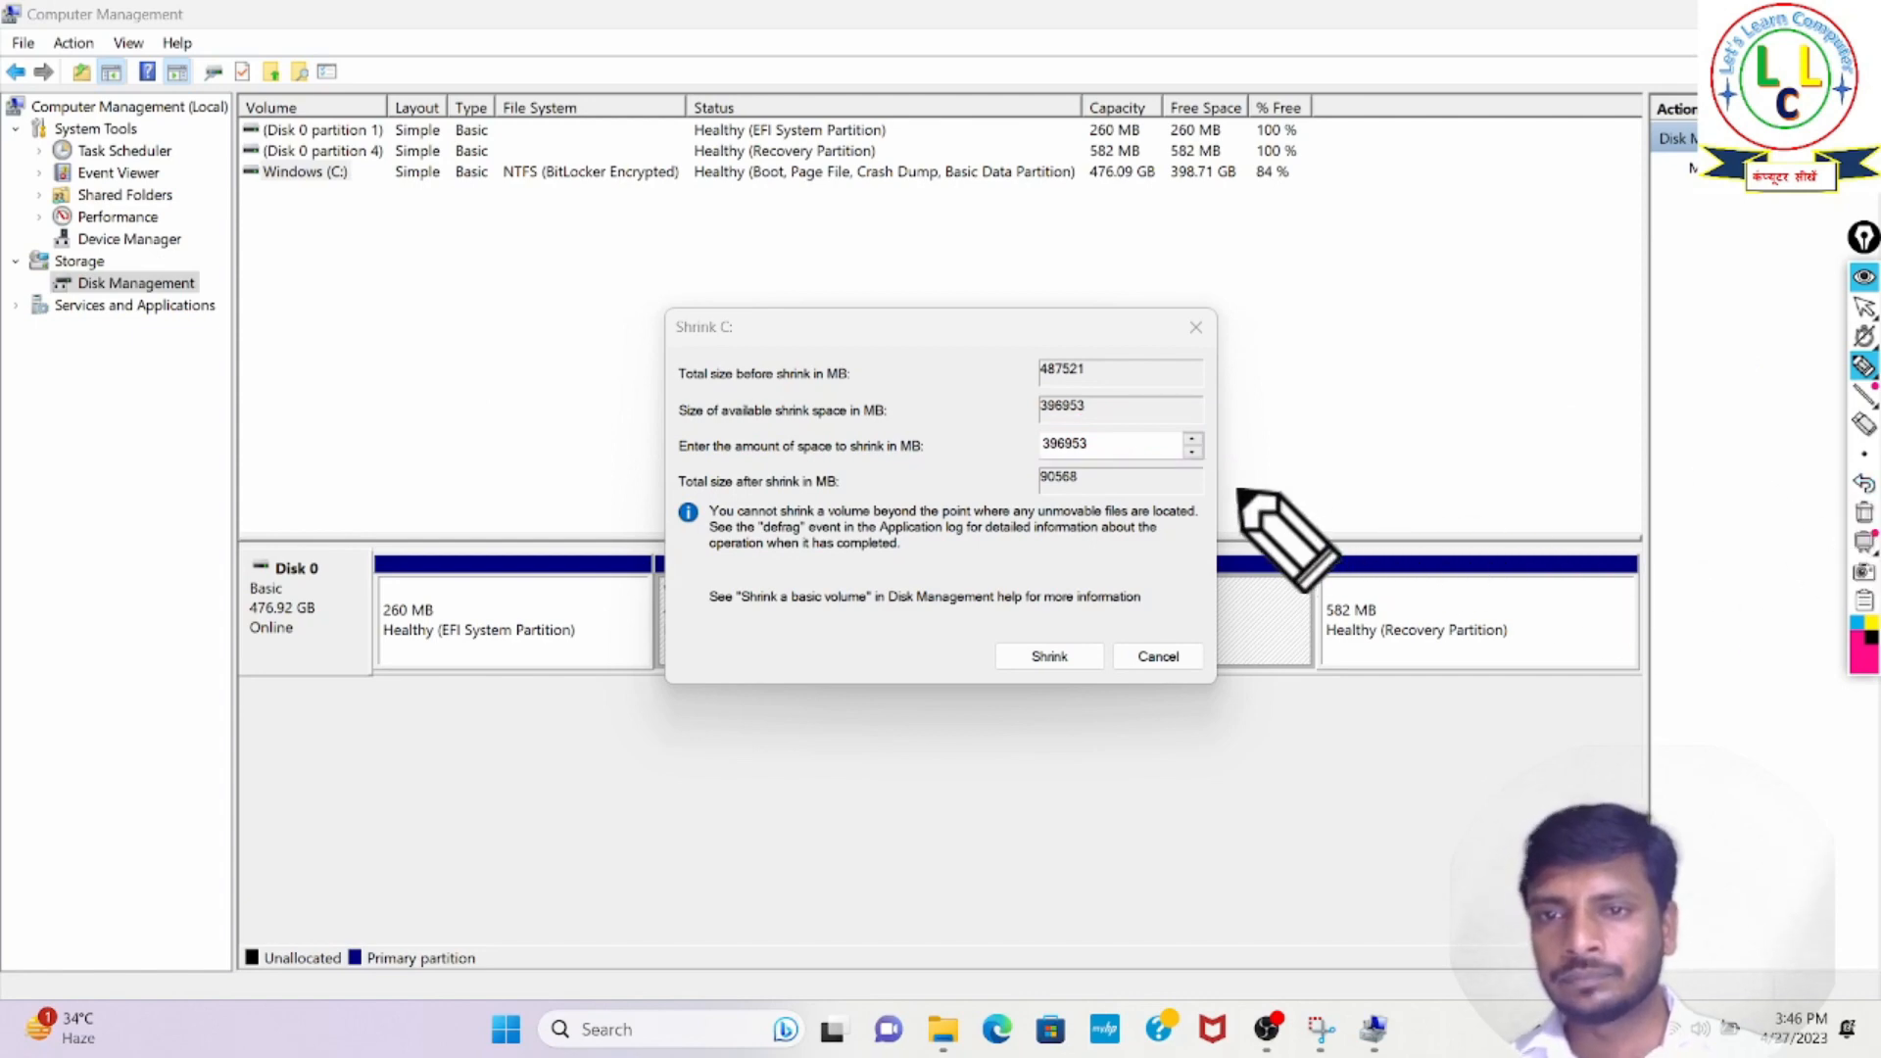
click(1864, 278)
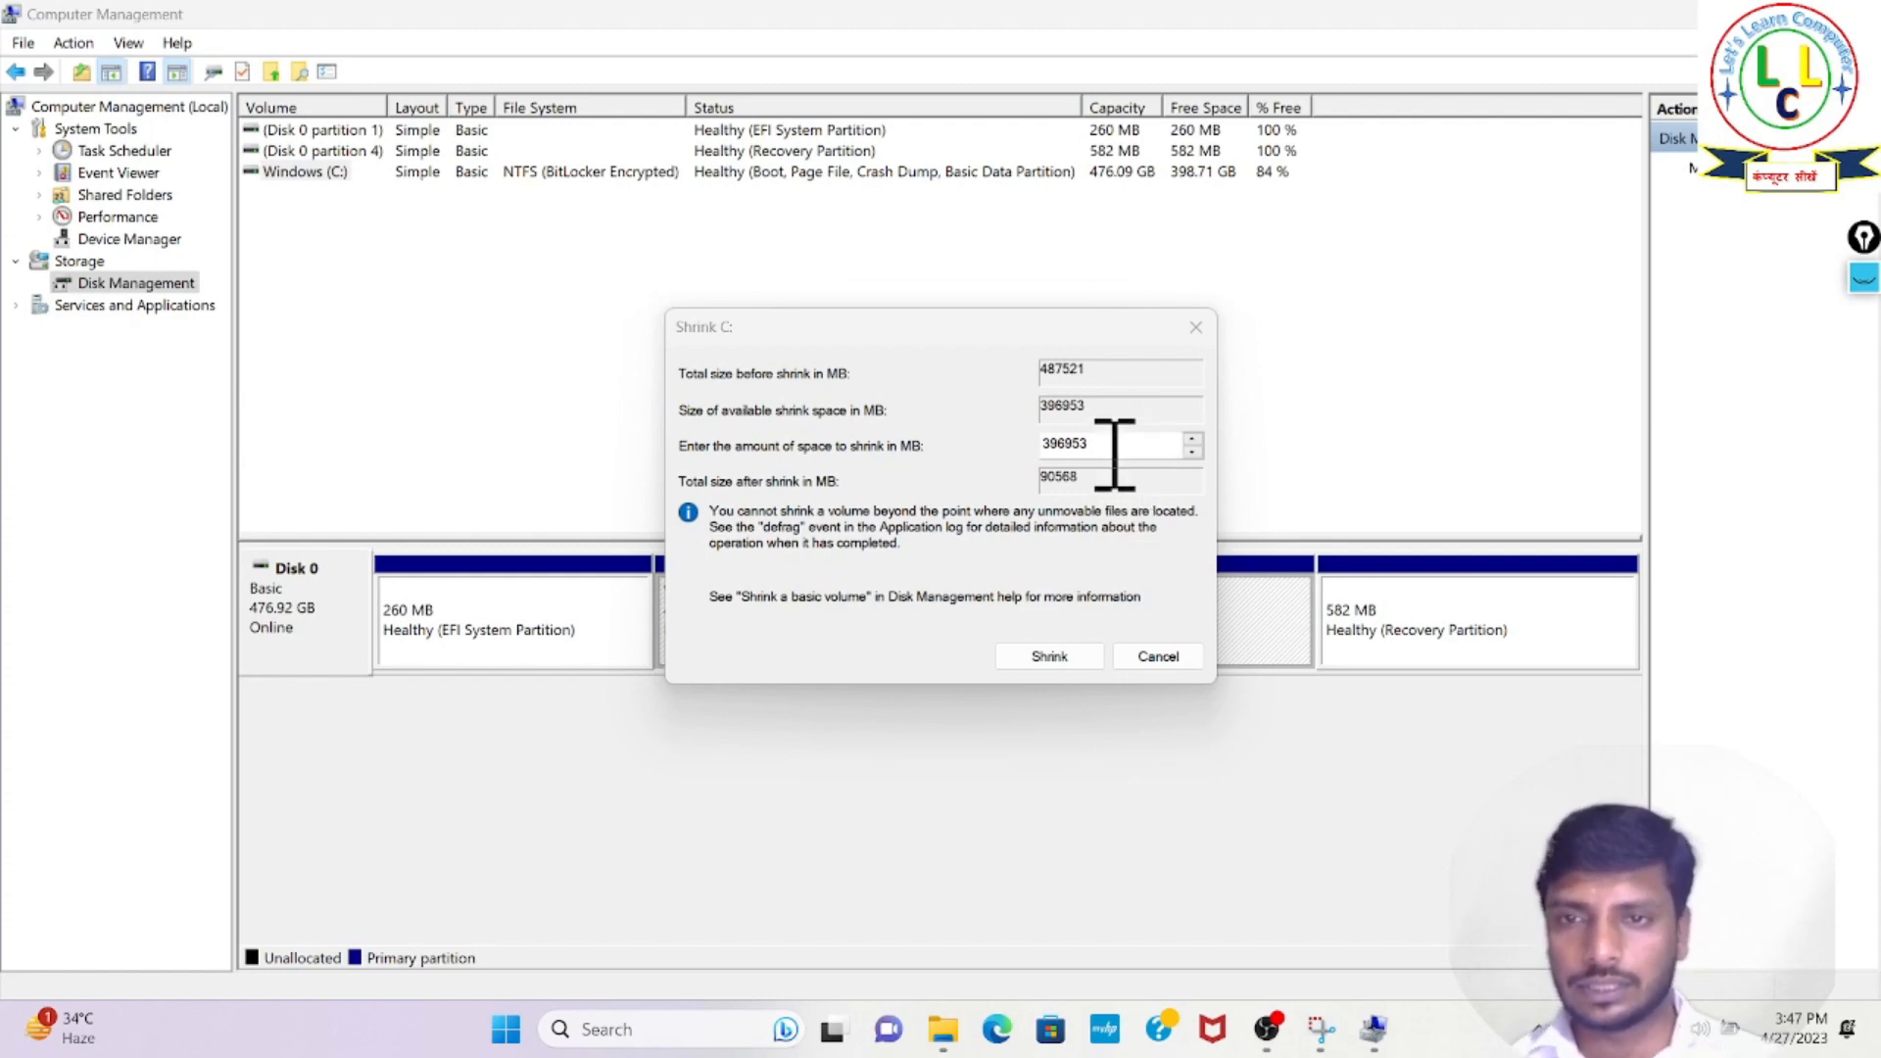
- Set the amount of space to shrink to 100000 MB and shrink the C: volume
click(1115, 453)
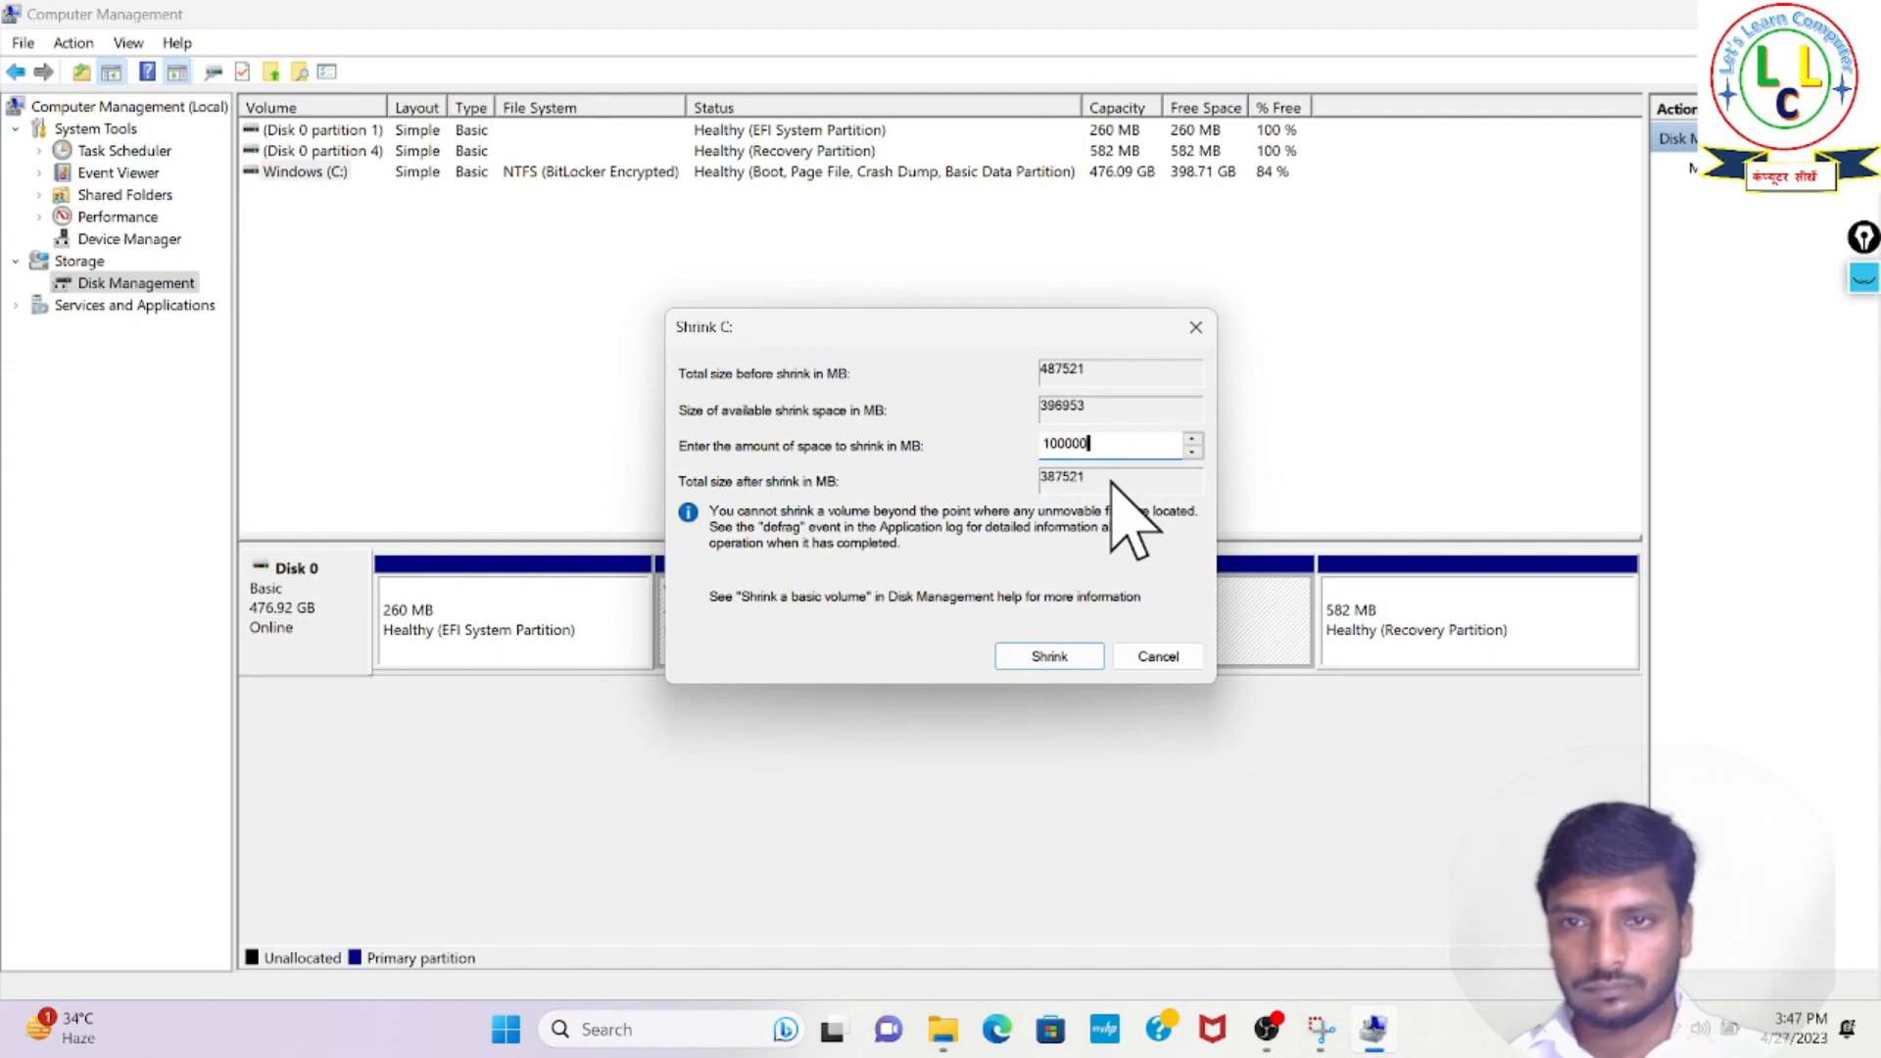
click(1048, 656)
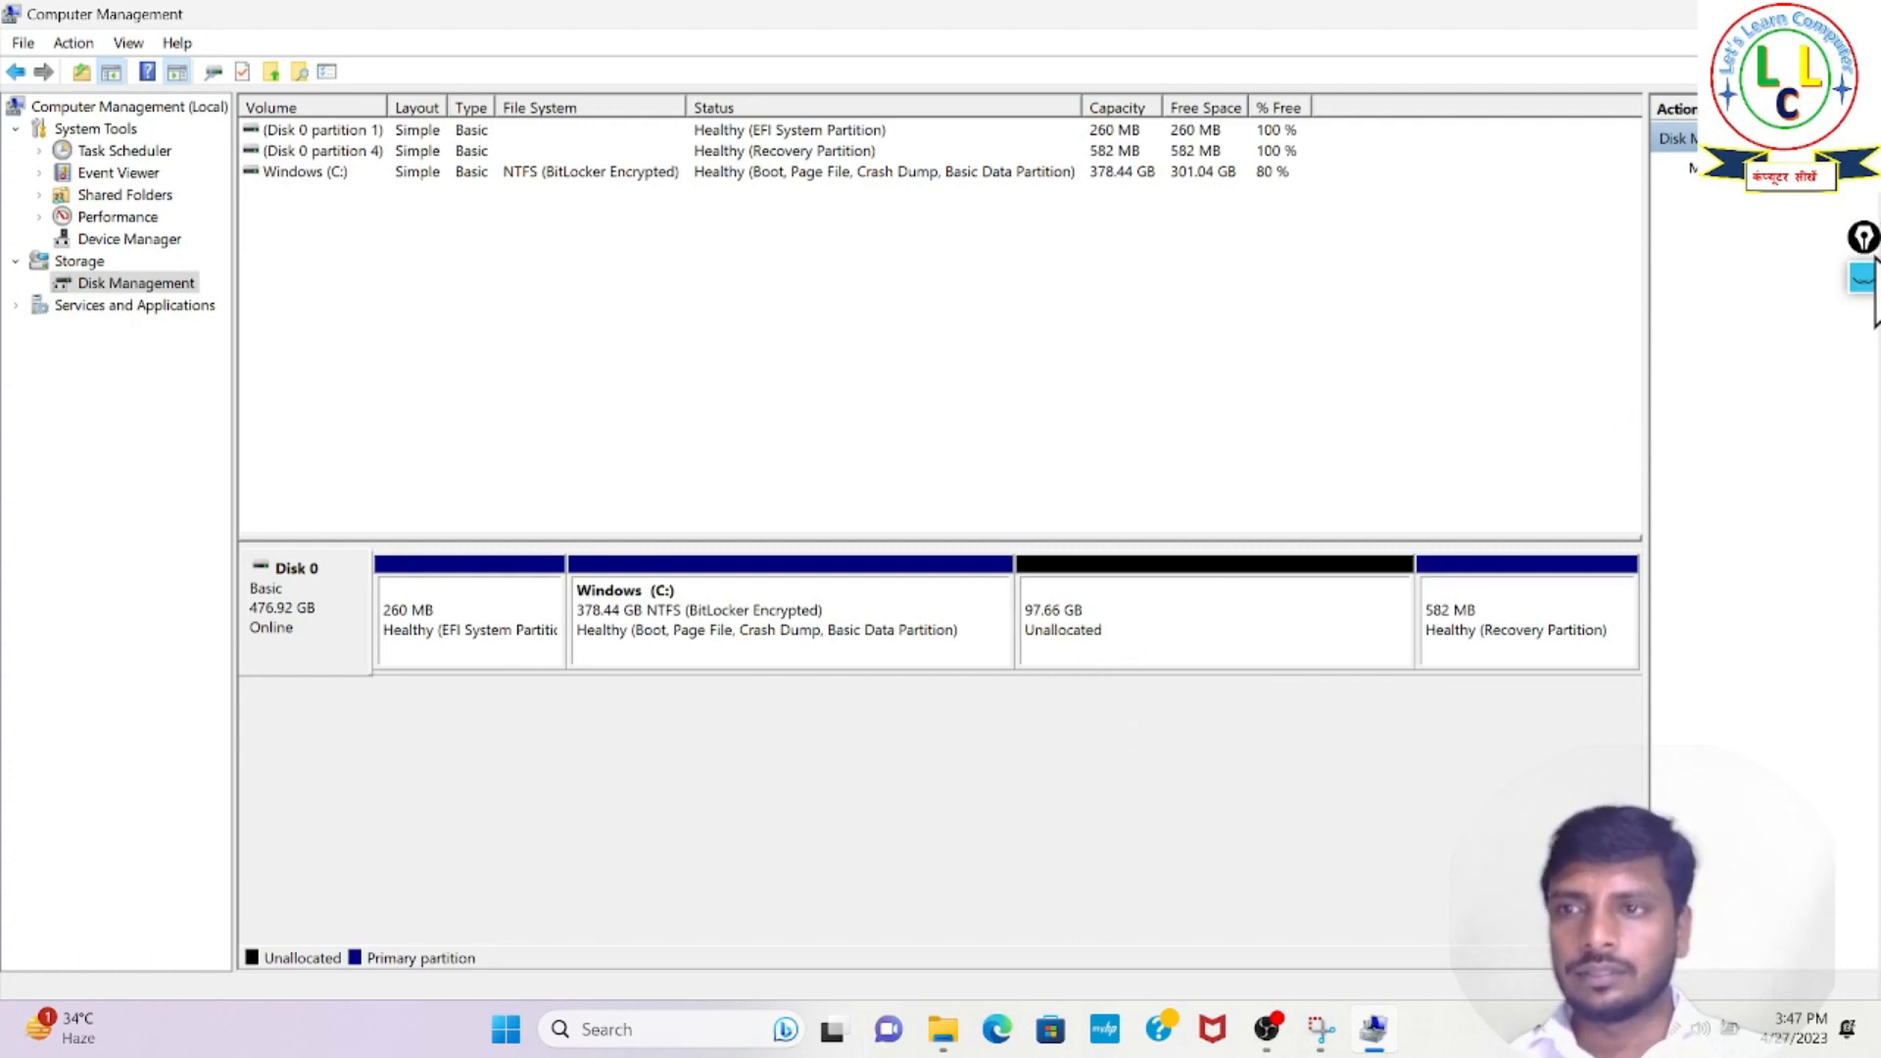
- Circle the unallocated space on Disk 0 with the screen pen, clear the mark and return to the normal pointer
click(1864, 289)
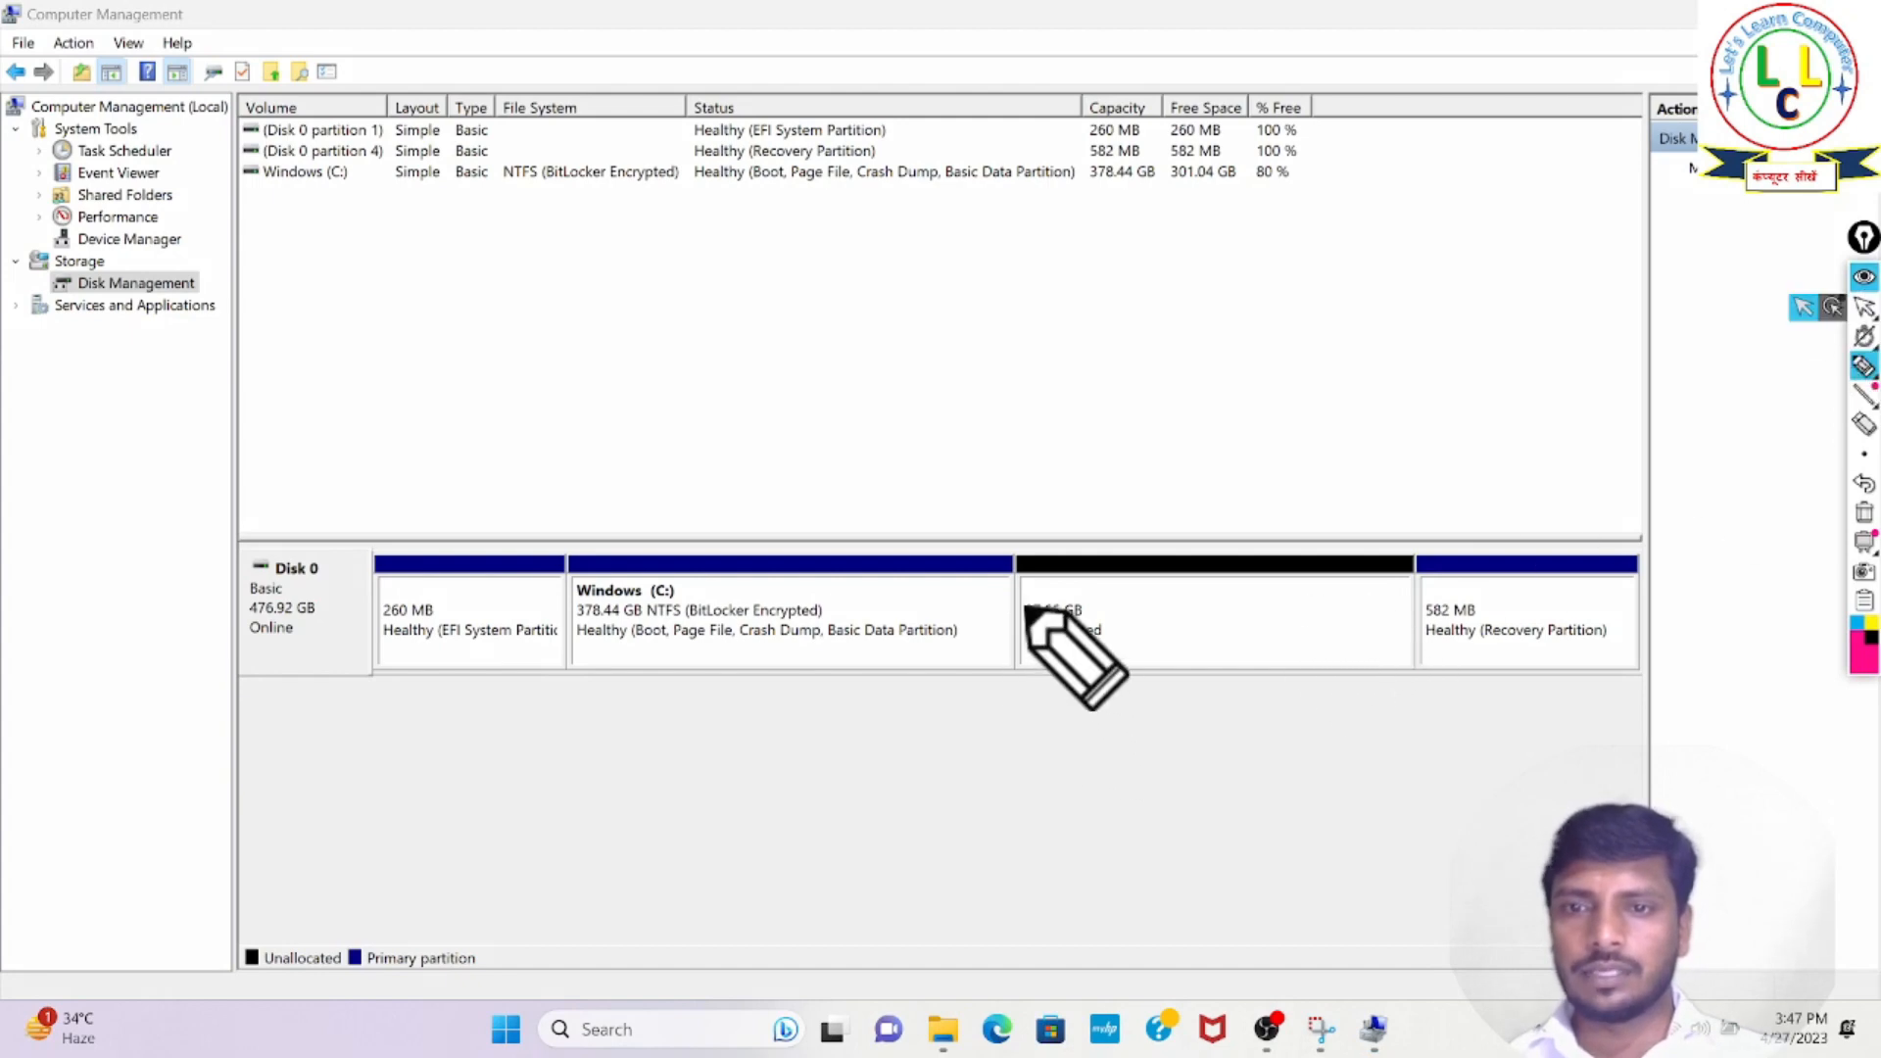
drag(1002, 603, 1083, 688)
mouse_move(1430, 688)
mouse_down()
mouse_move(1427, 549)
mouse_move(1108, 538)
mouse_move(1003, 557)
mouse_up()
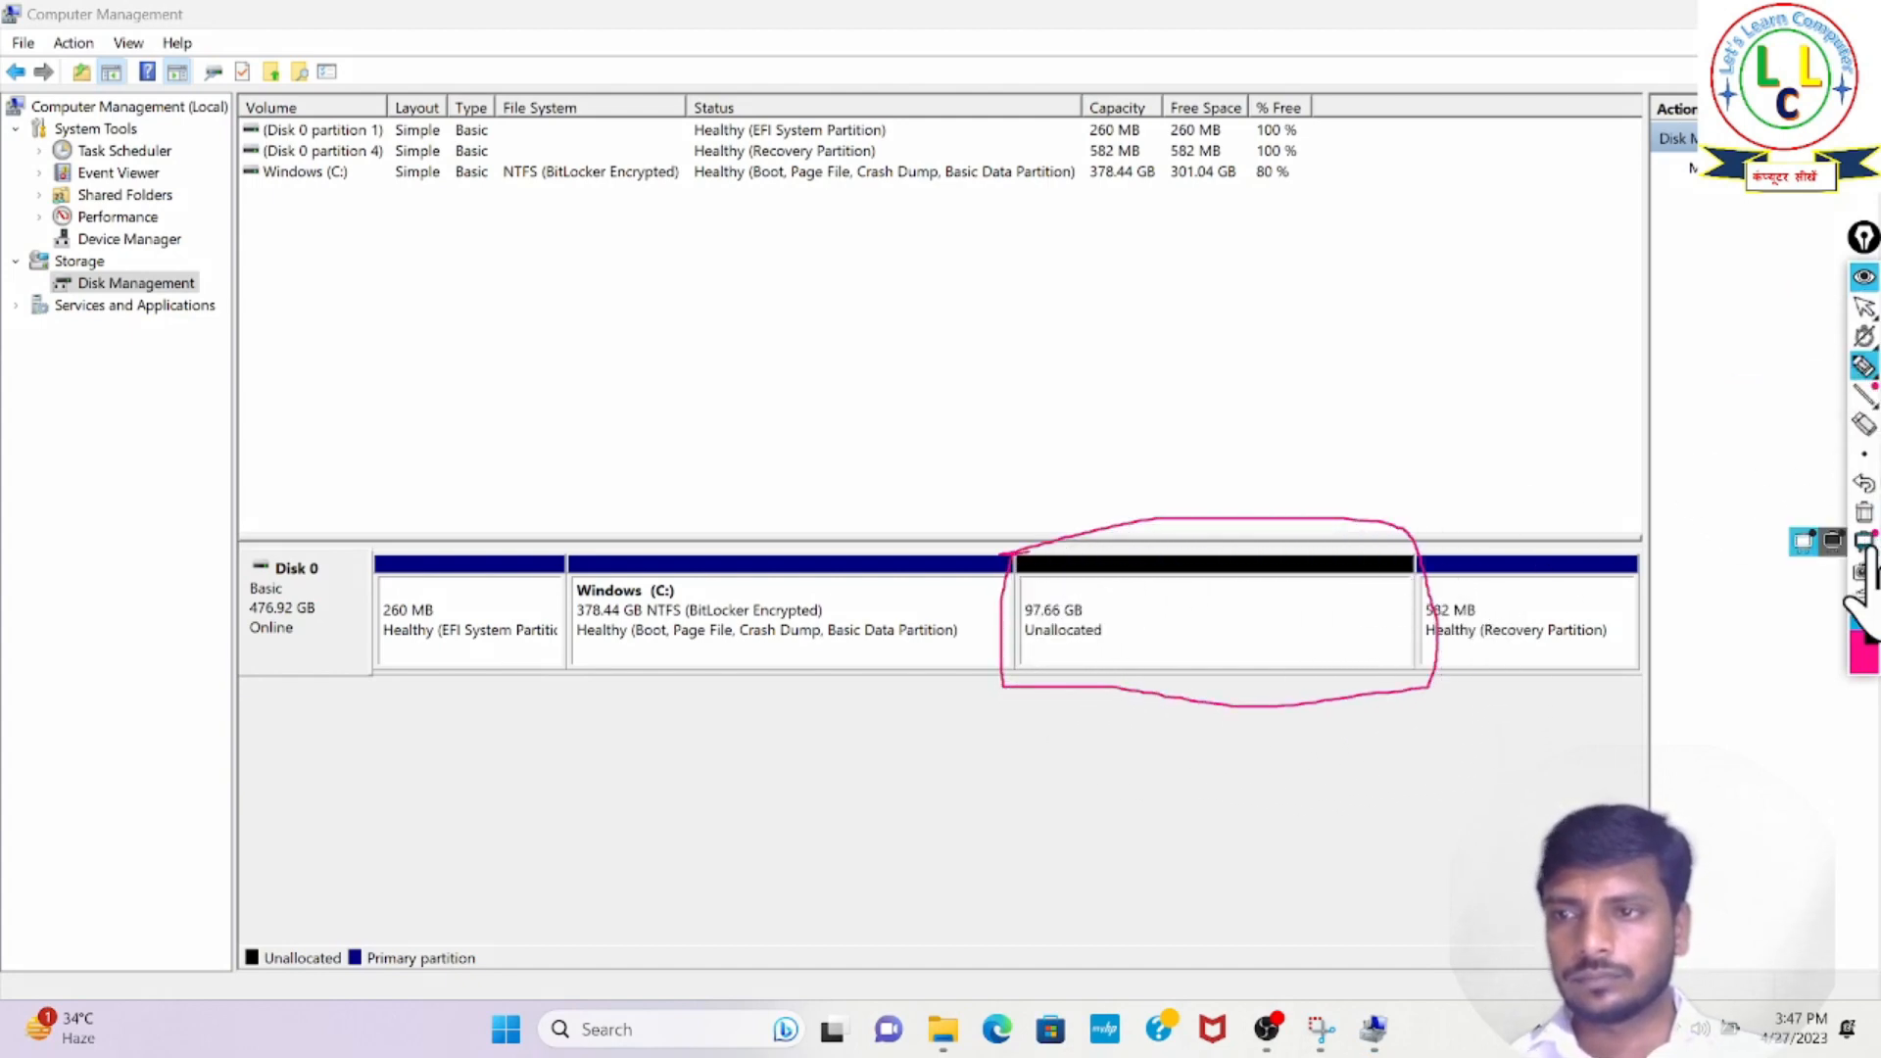
click(1865, 512)
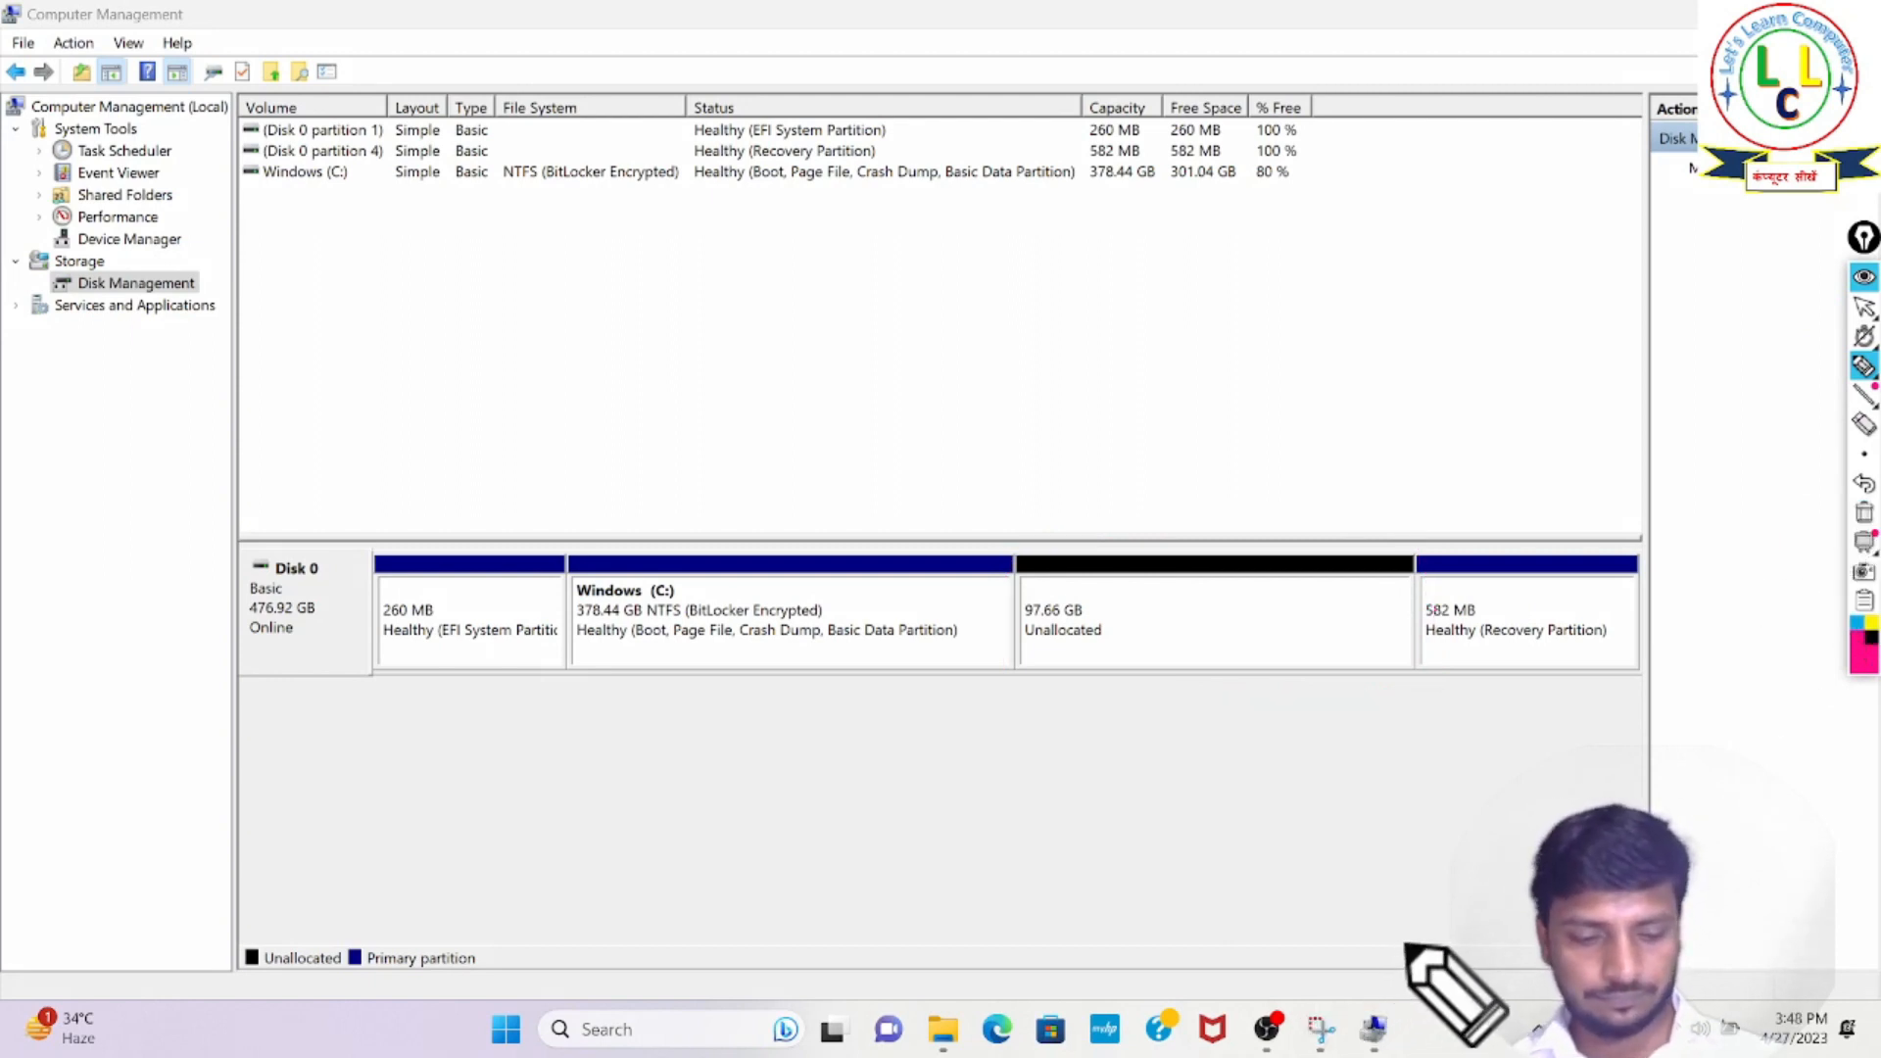
click(1803, 307)
- Start a new simple volume on Disk 0's unallocated space and accept the volume size of 99999 MB
click(1276, 608)
right_click(1278, 605)
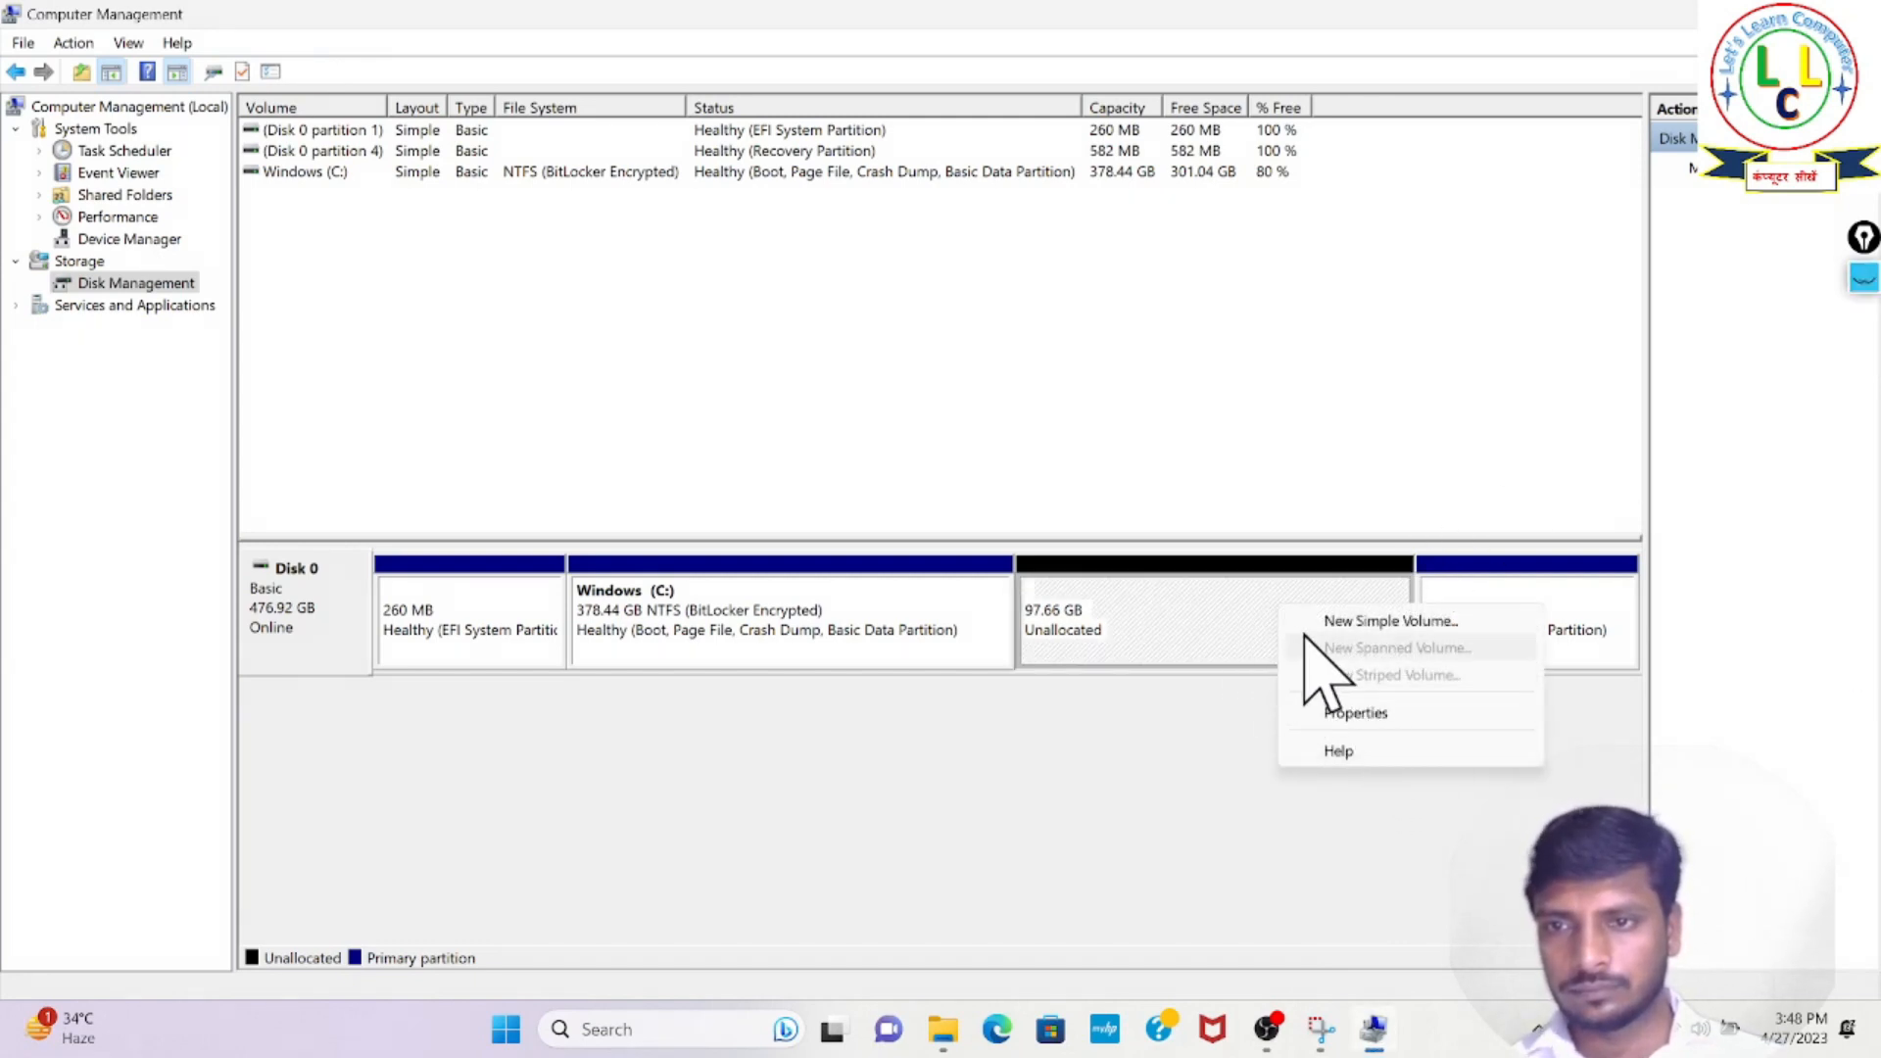
click(1372, 621)
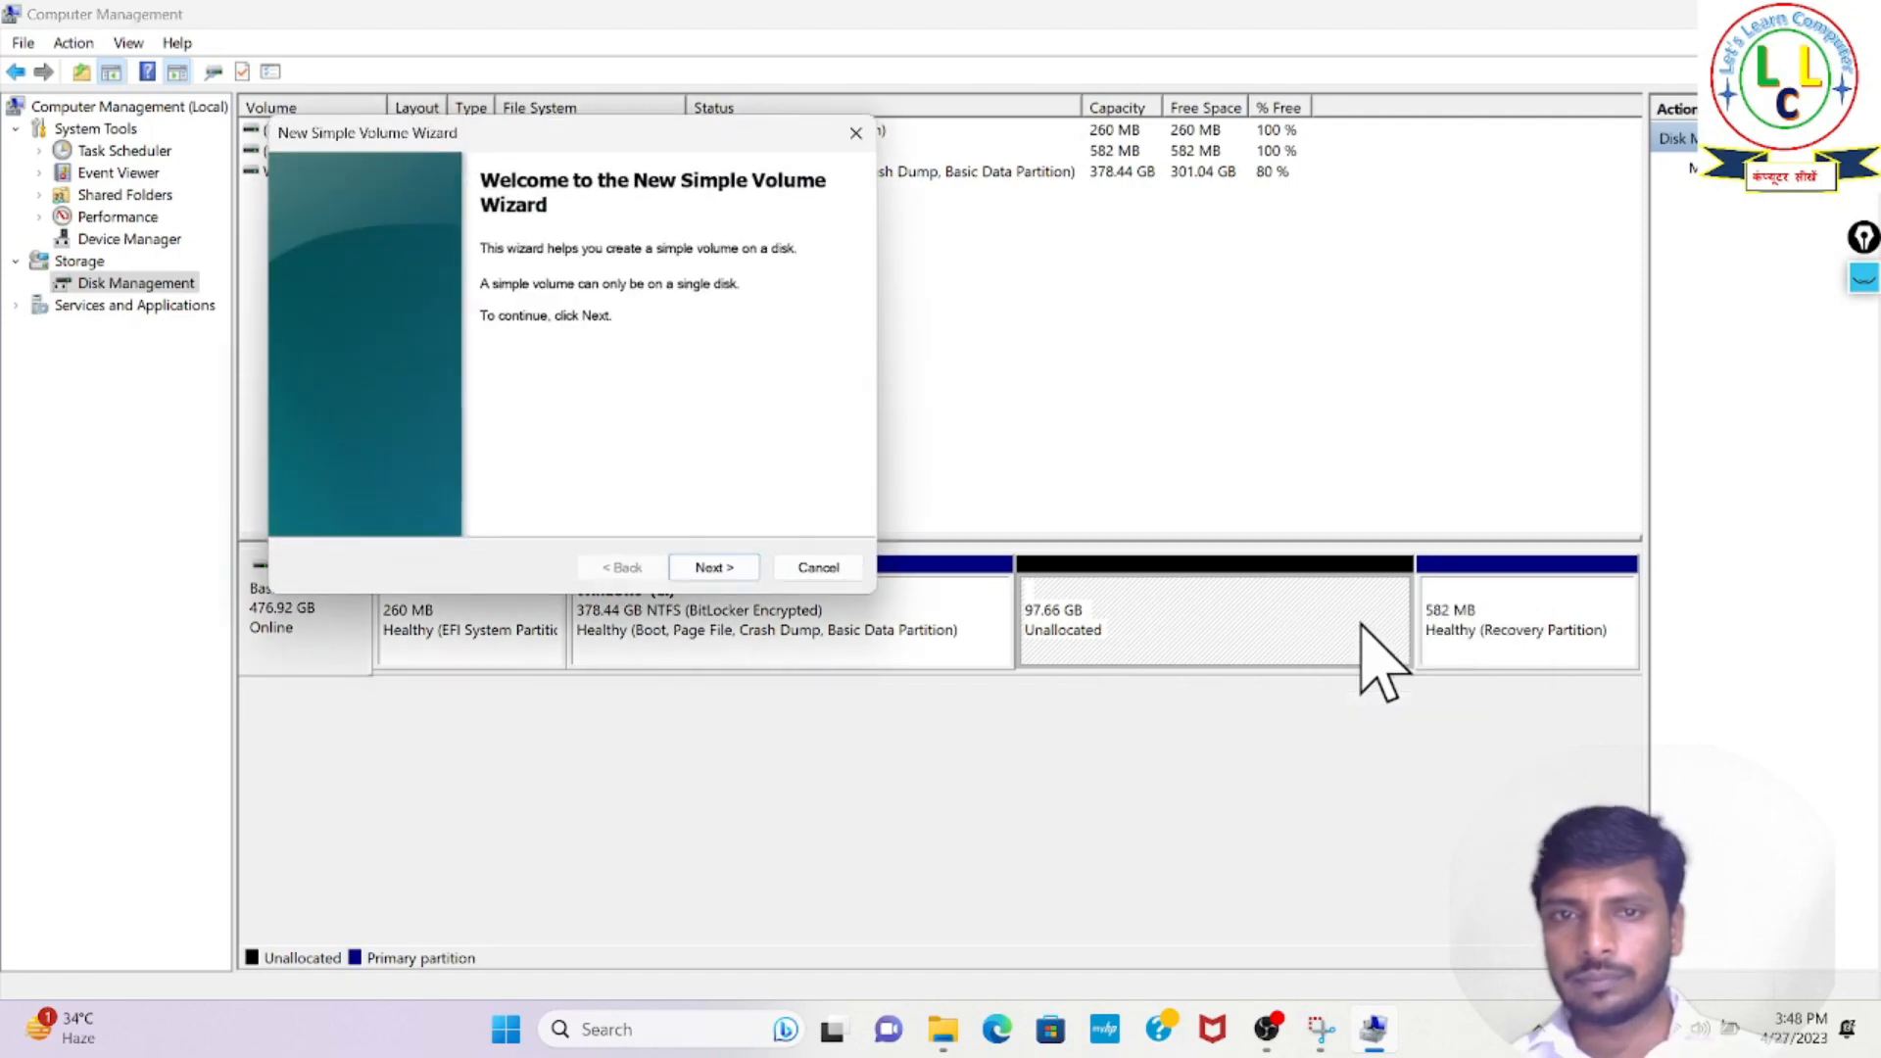
click(712, 568)
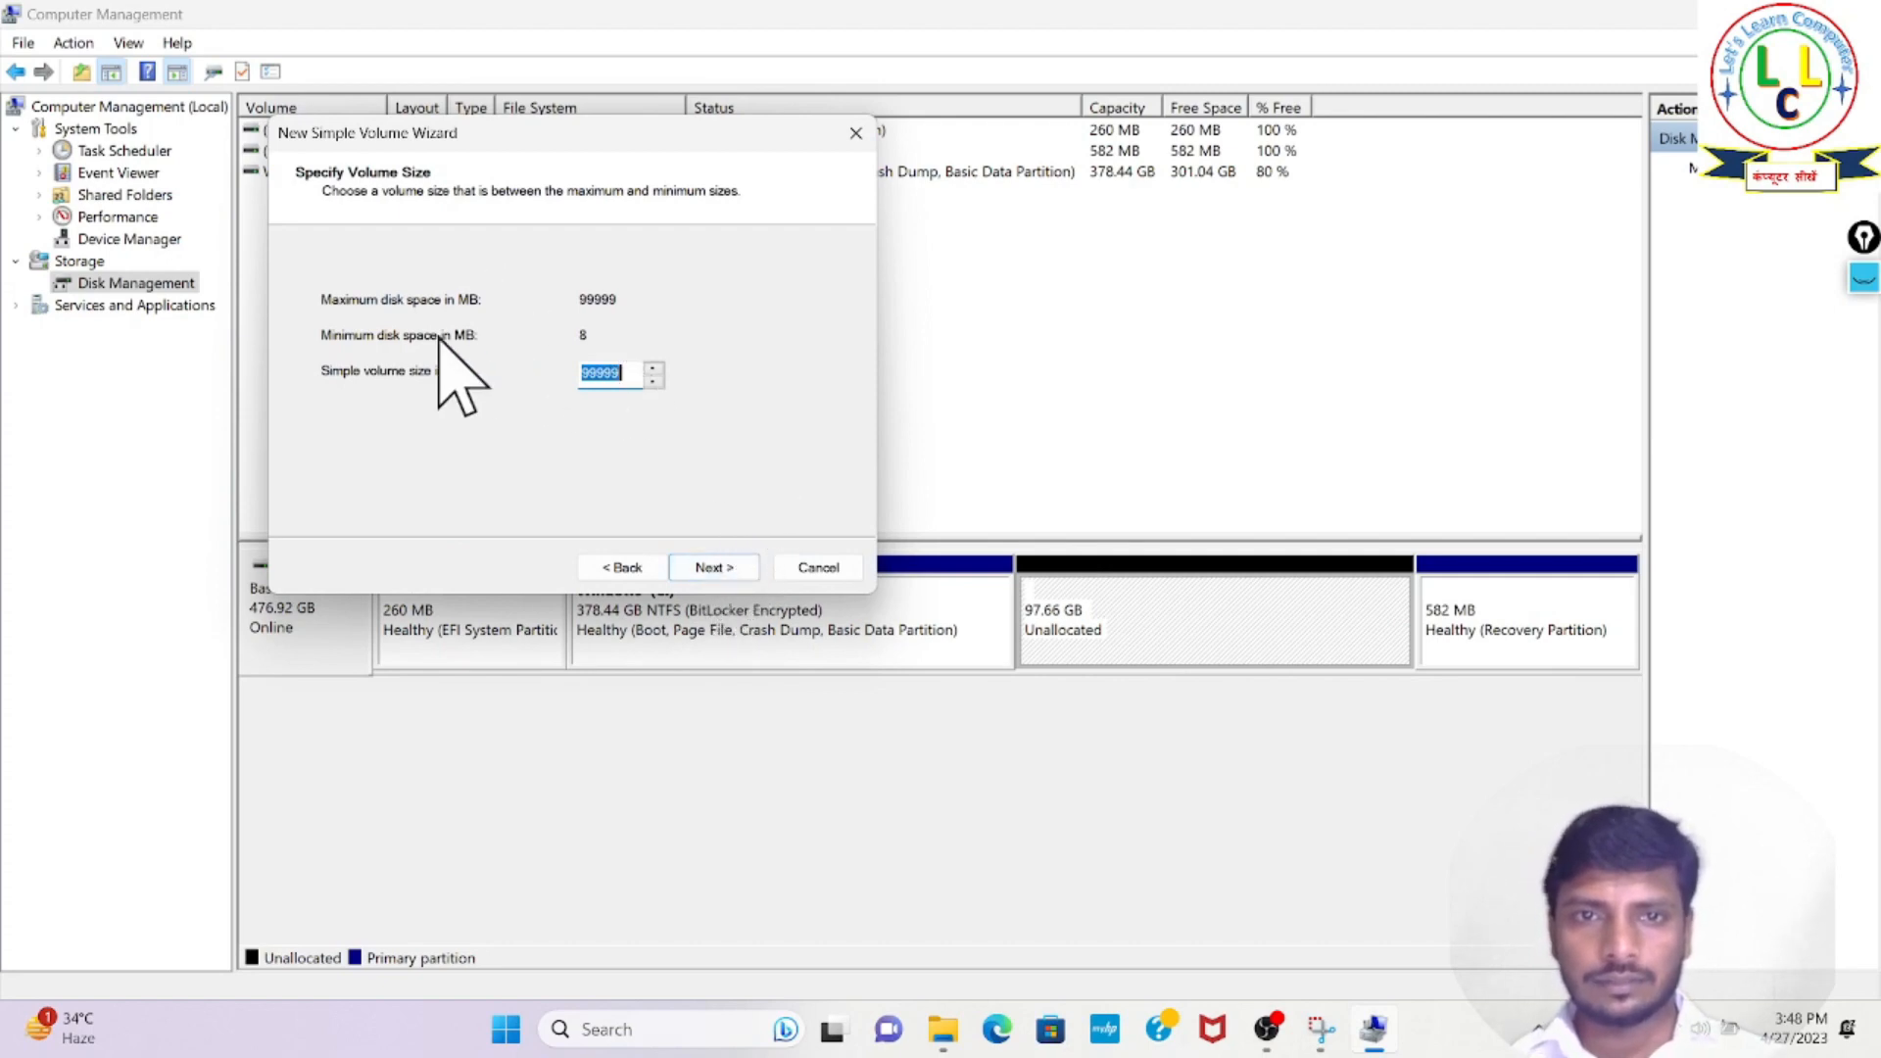
click(639, 380)
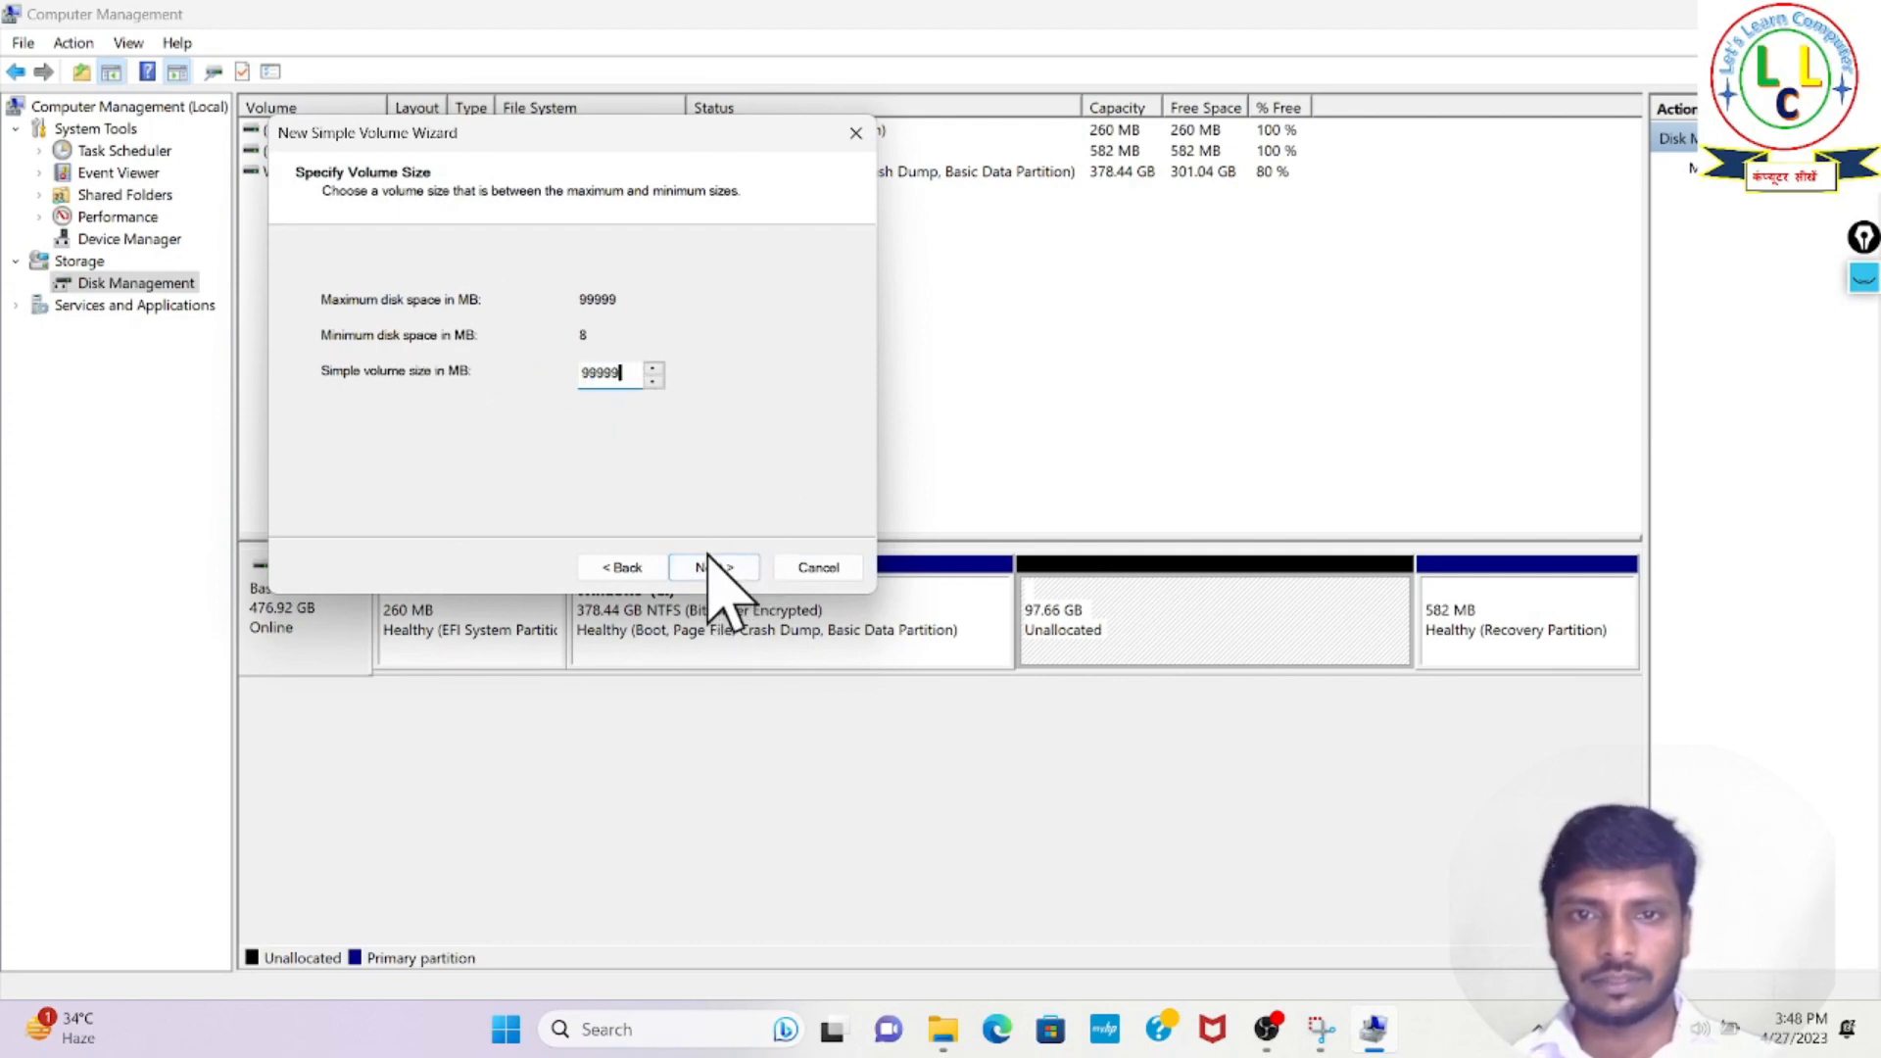
click(711, 568)
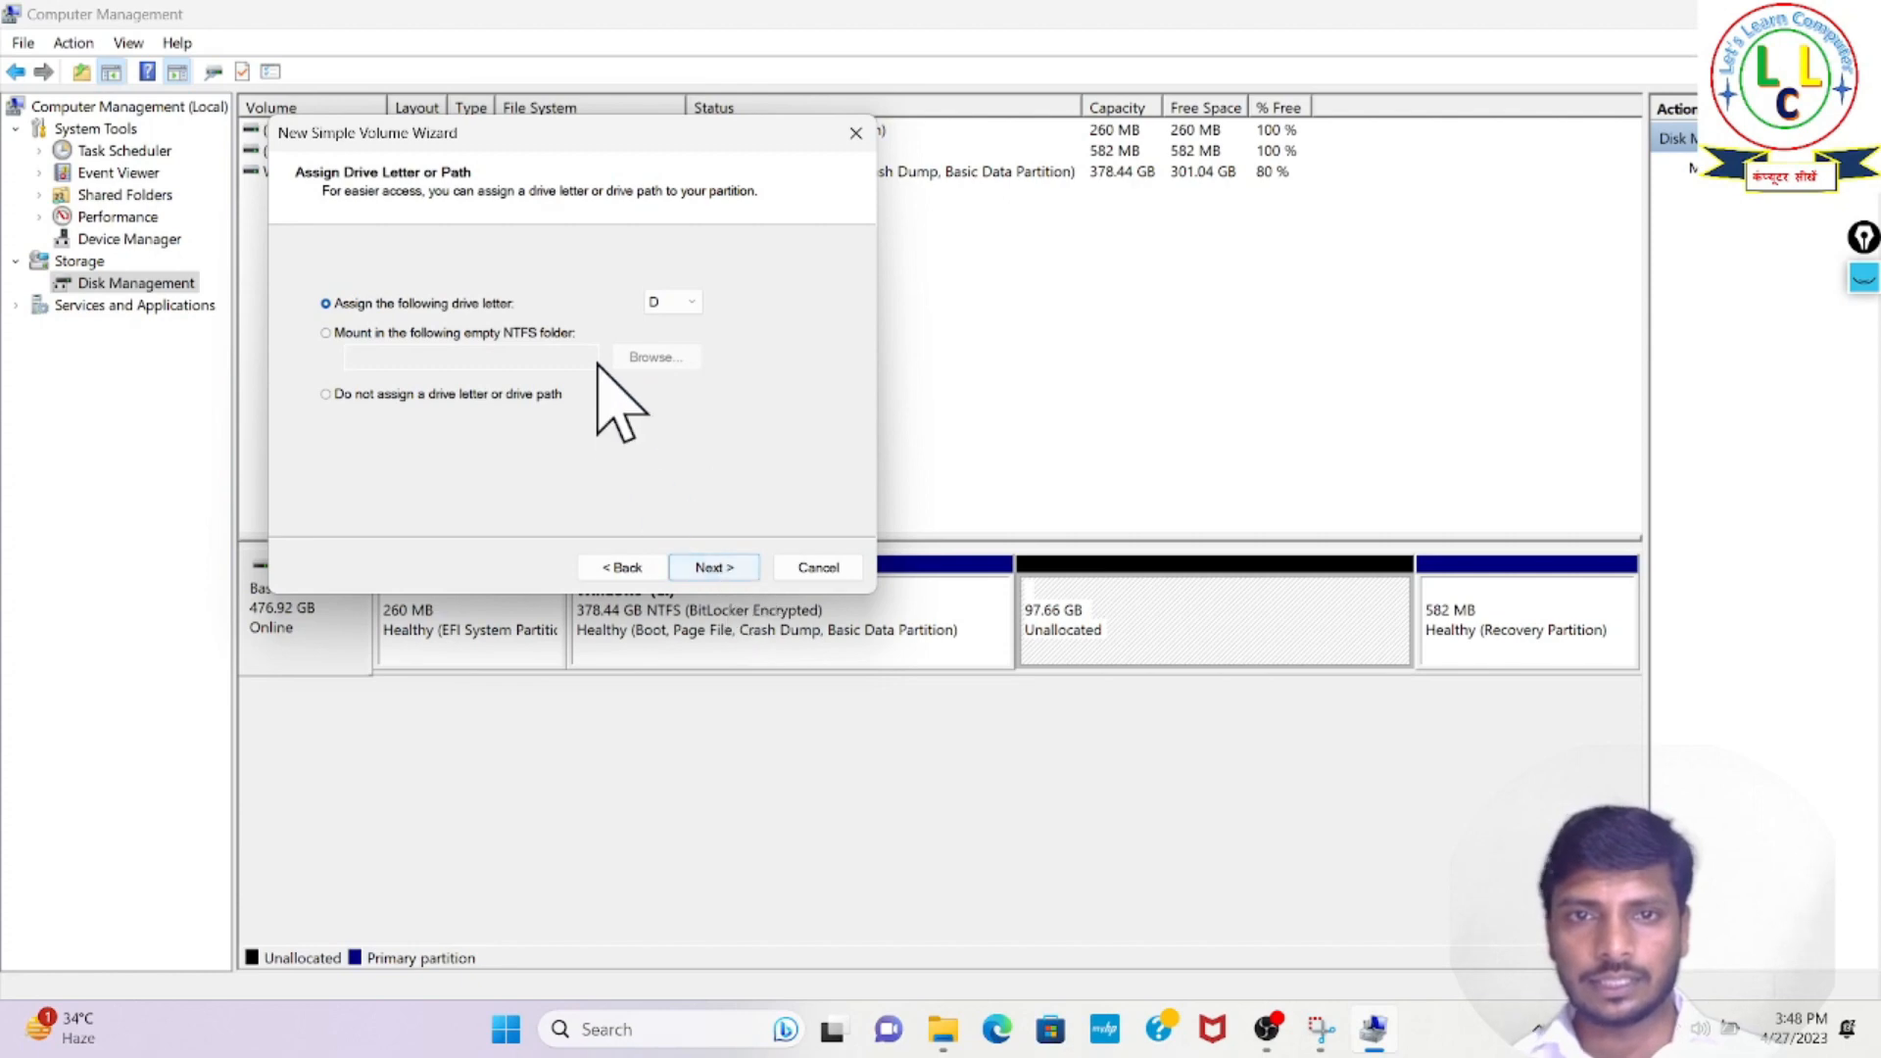
- Draw a vertical line beside the drive letter choices with the screen pen, and hide the ink
click(686, 304)
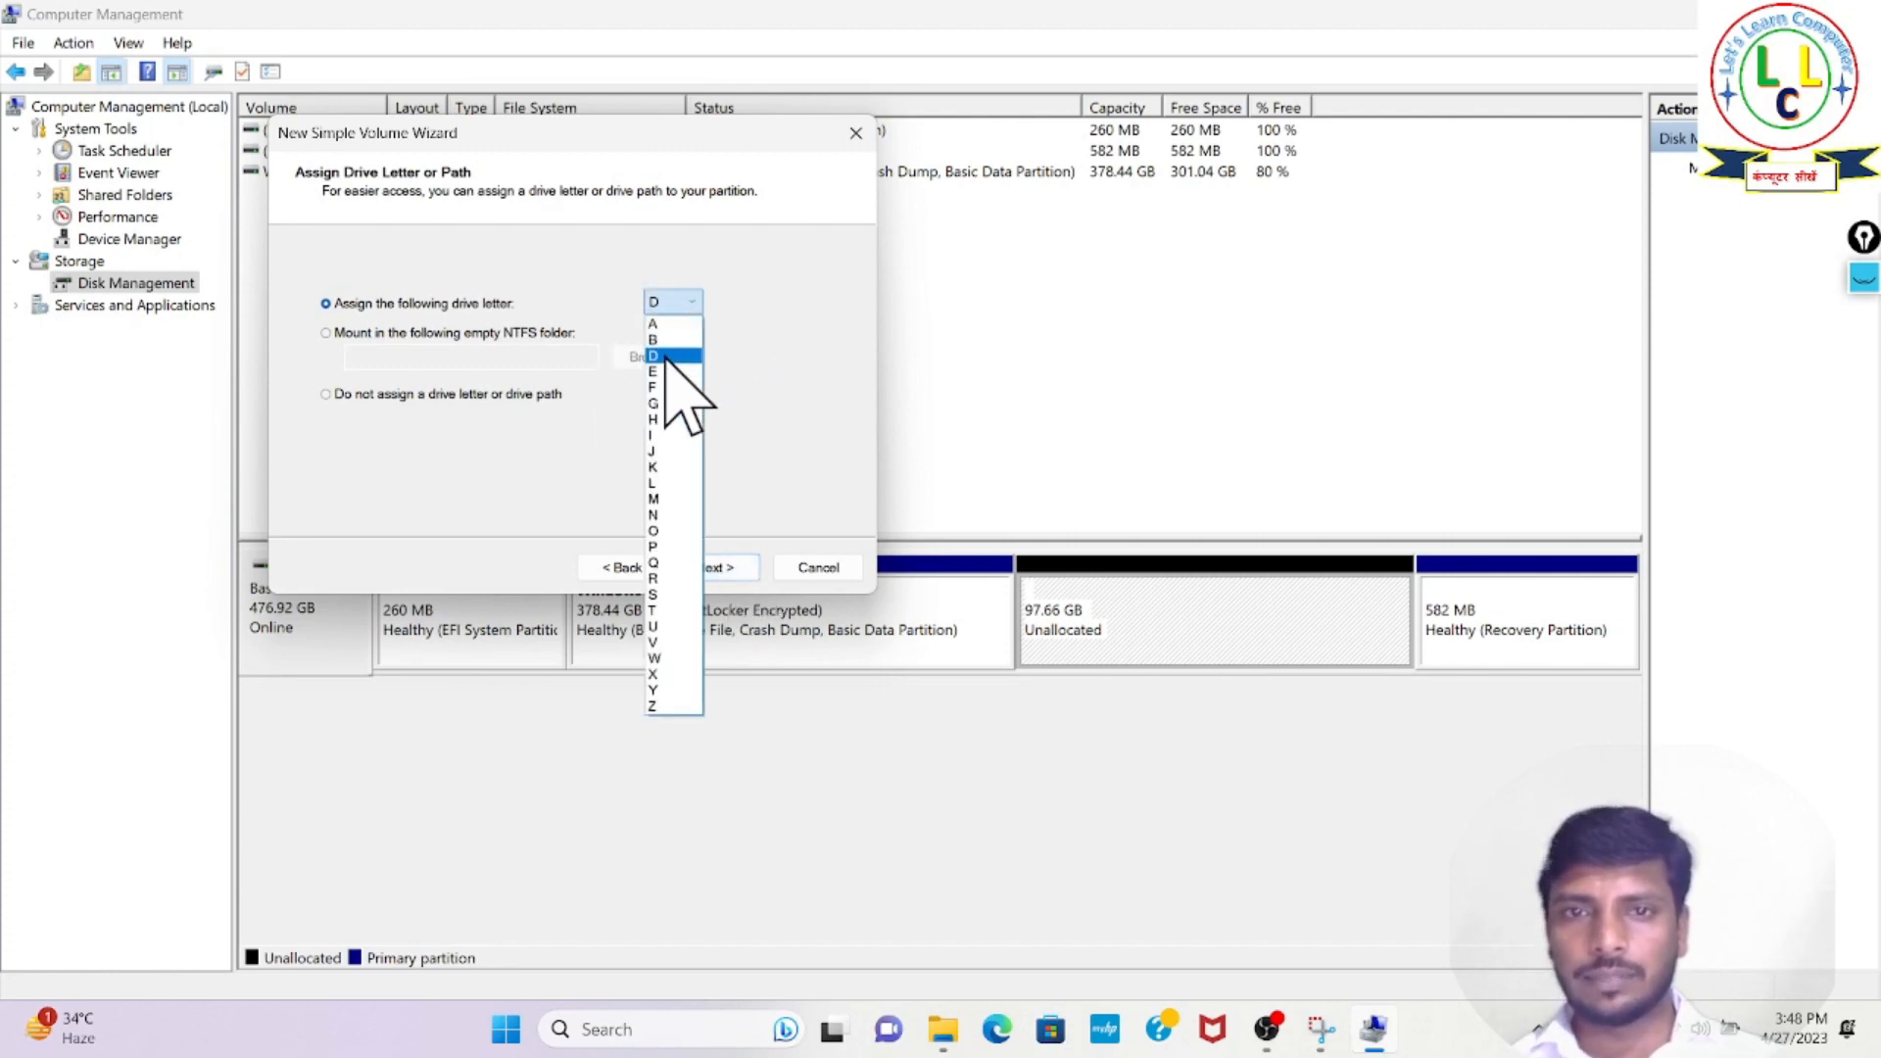
click(1862, 279)
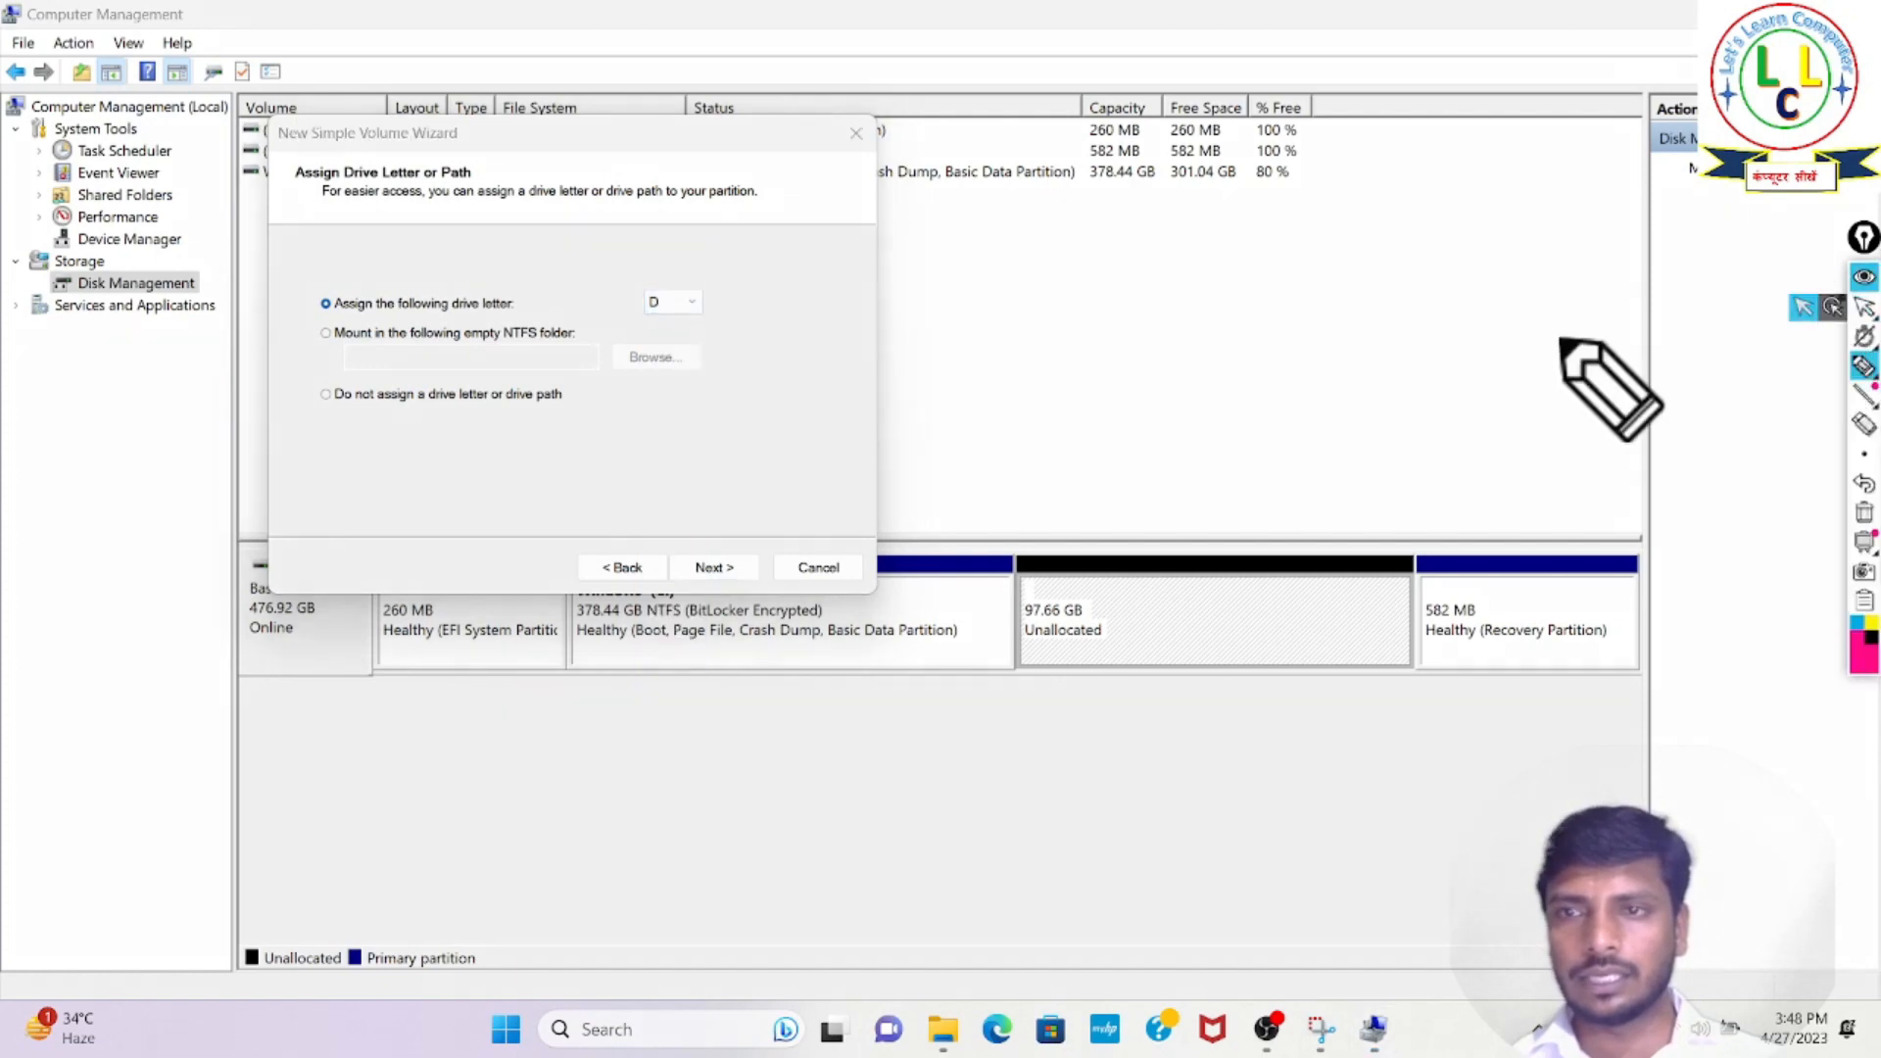
drag(717, 282, 709, 419)
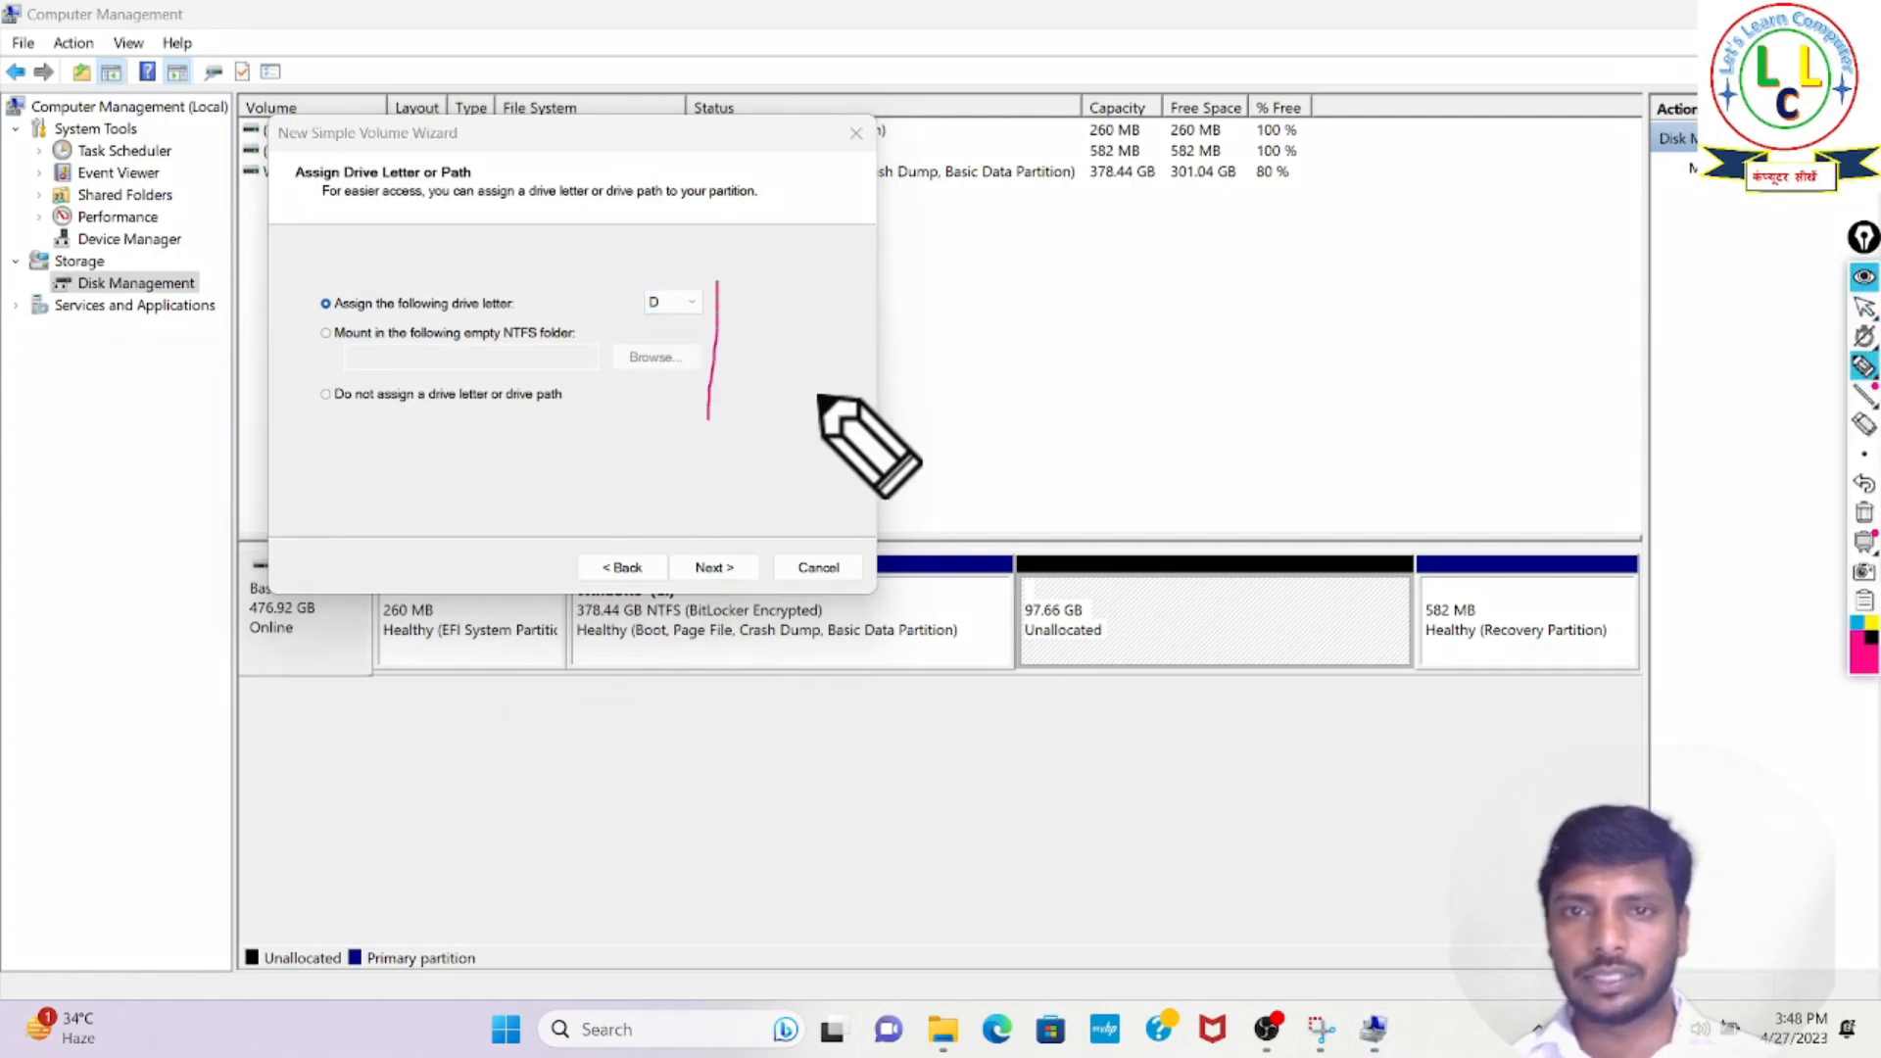
click(1863, 278)
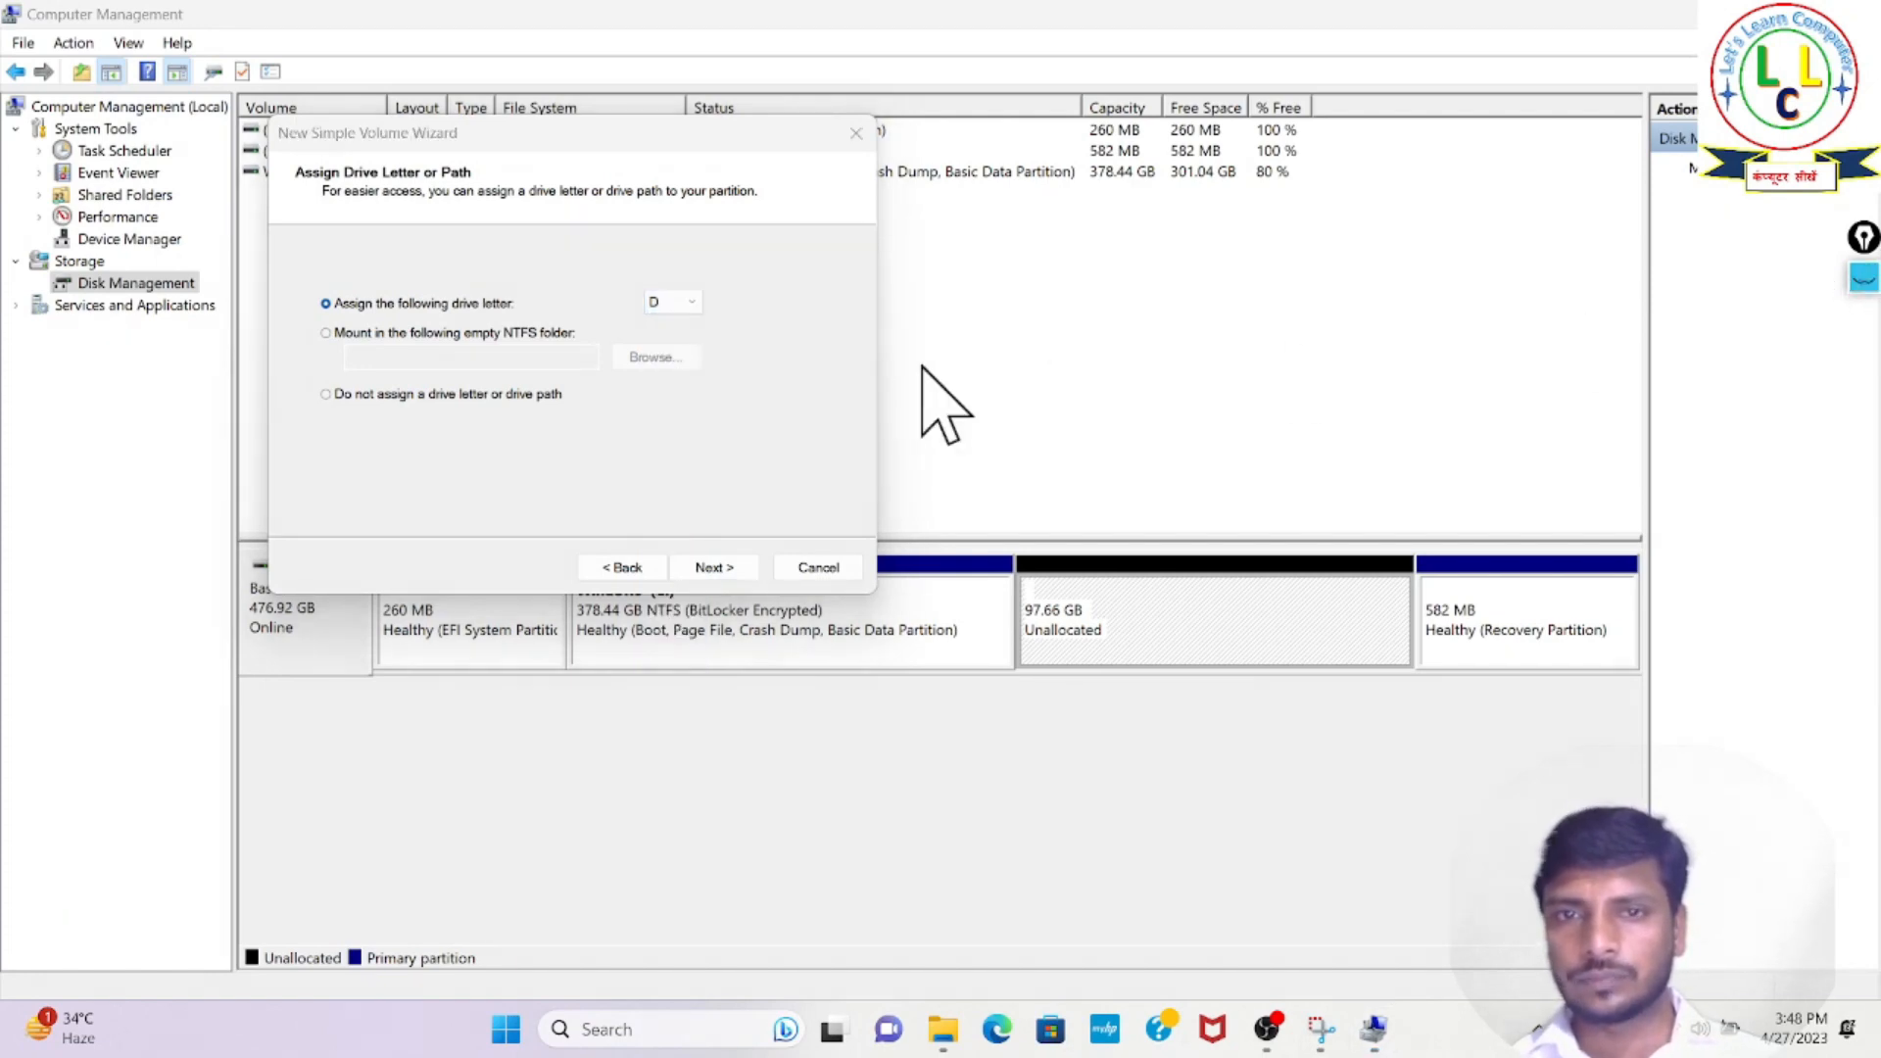
- Assign drive letter D to the new volume and continue to the format settings
click(692, 303)
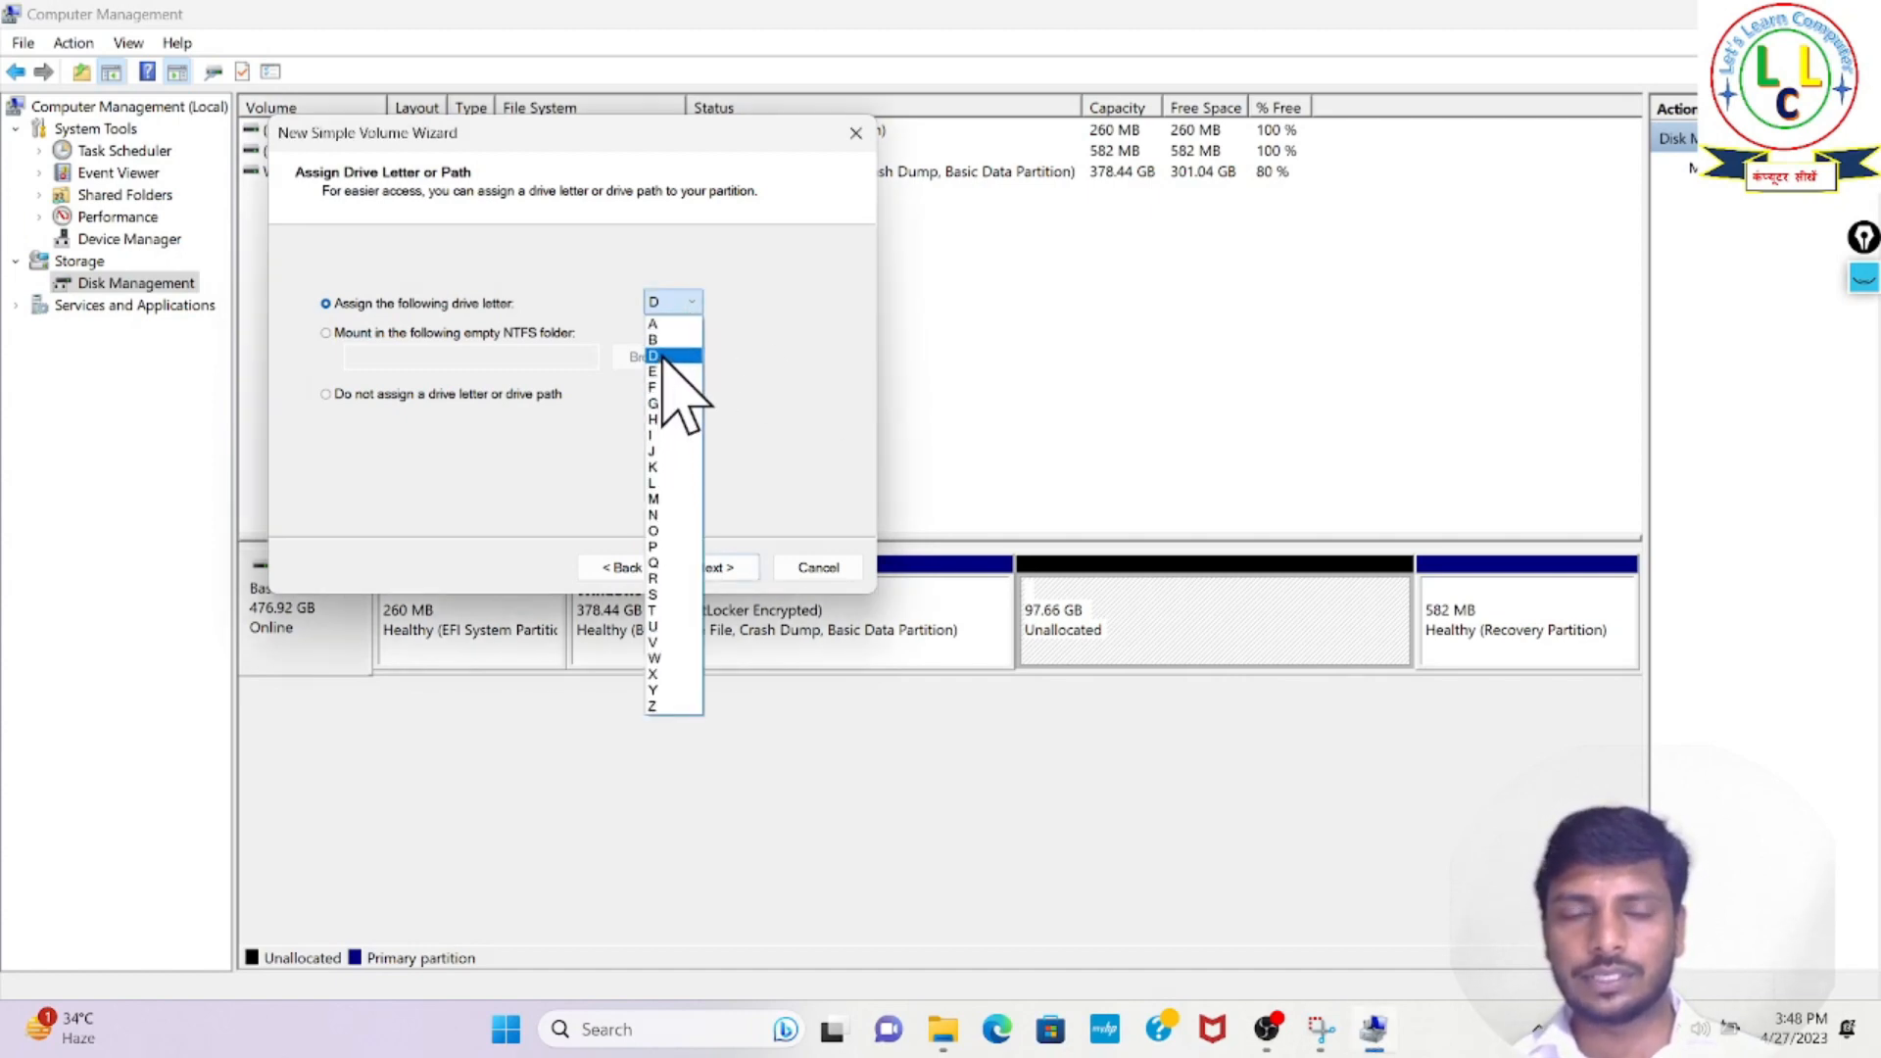
click(665, 357)
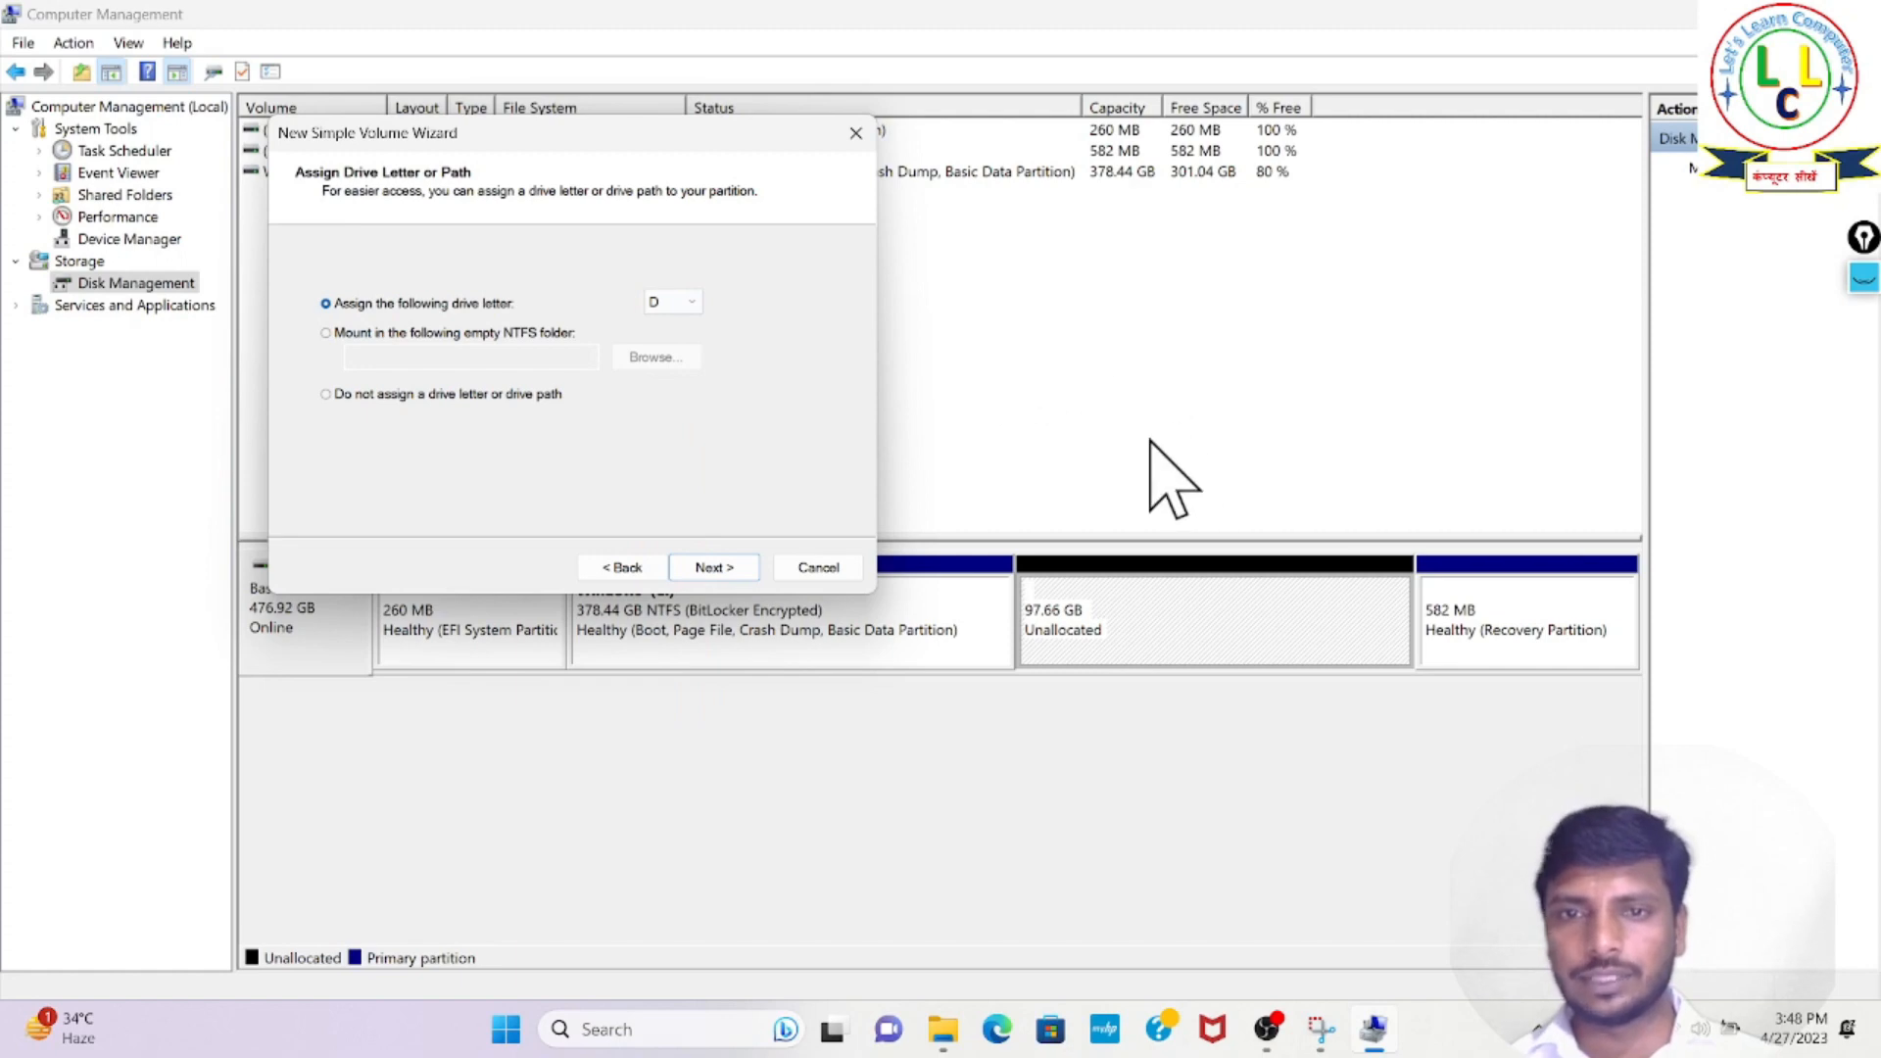
click(720, 568)
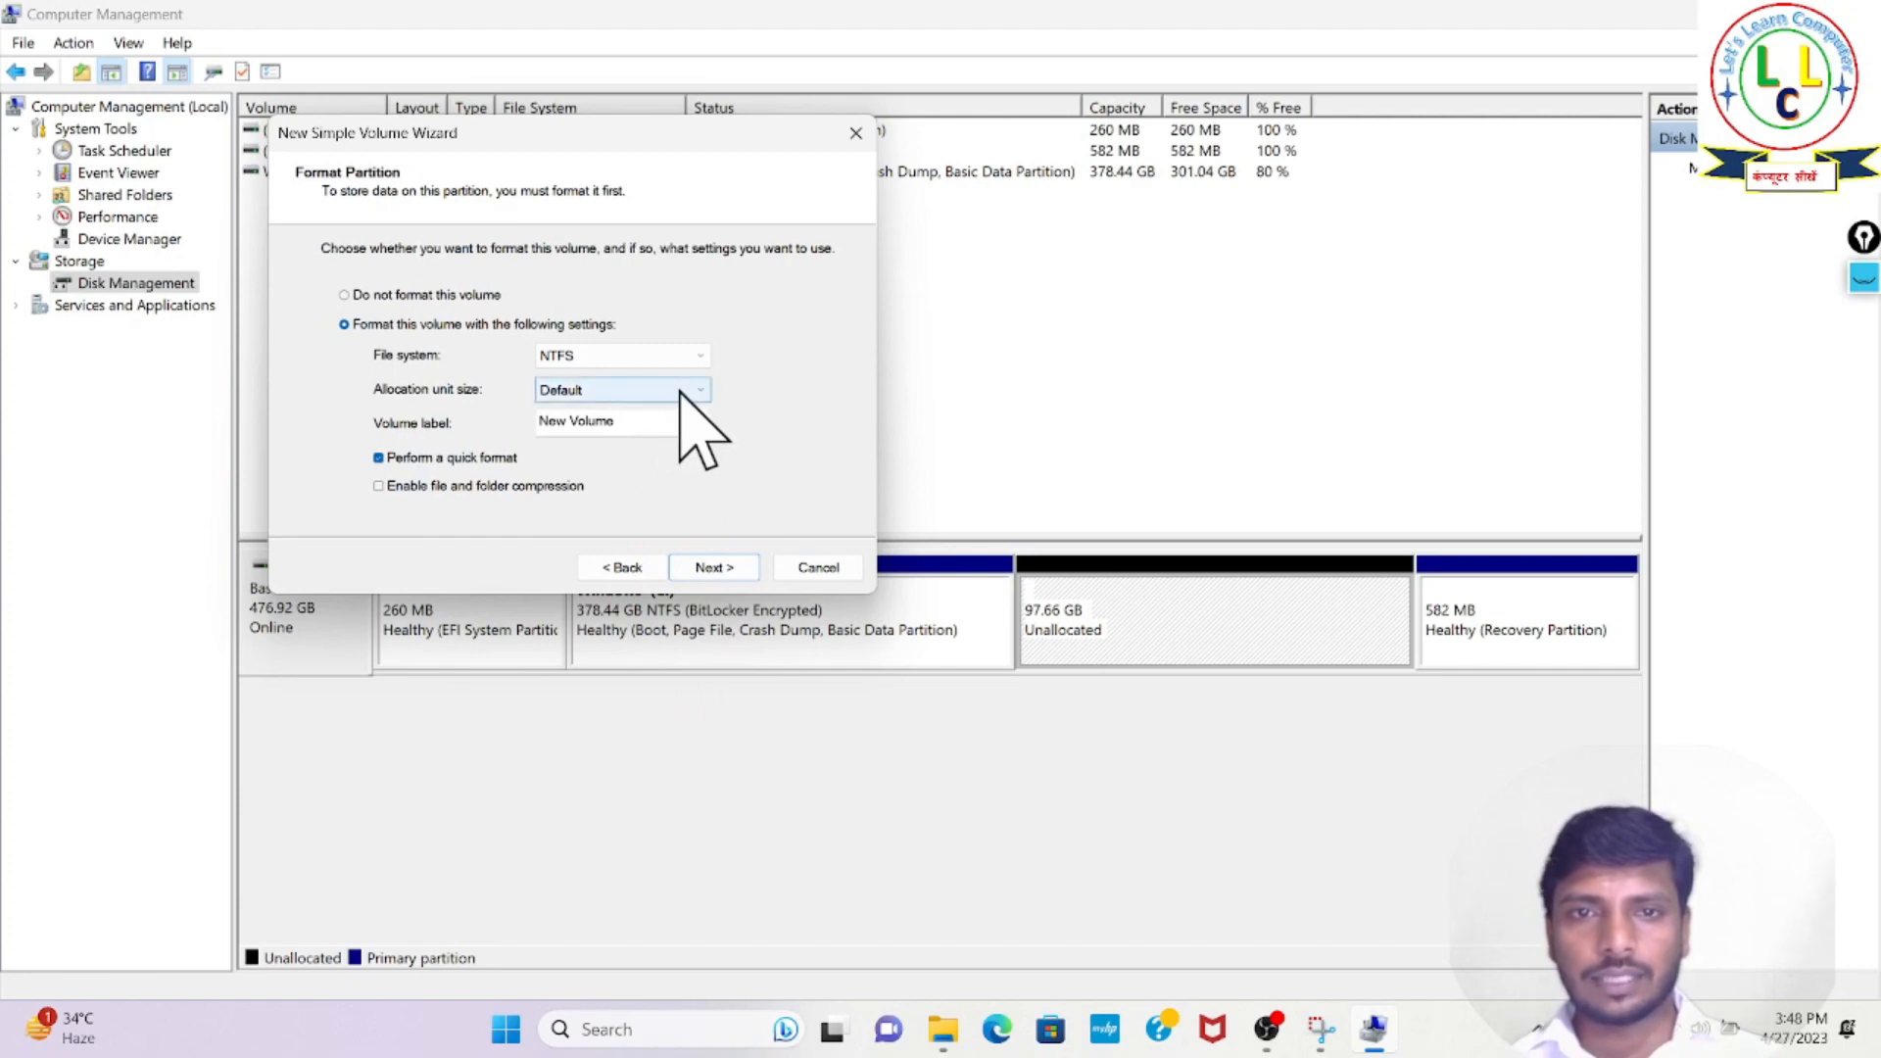
- Label the volume "let's learn computer" and create it with NTFS, default allocation unit size and quick format
click(664, 431)
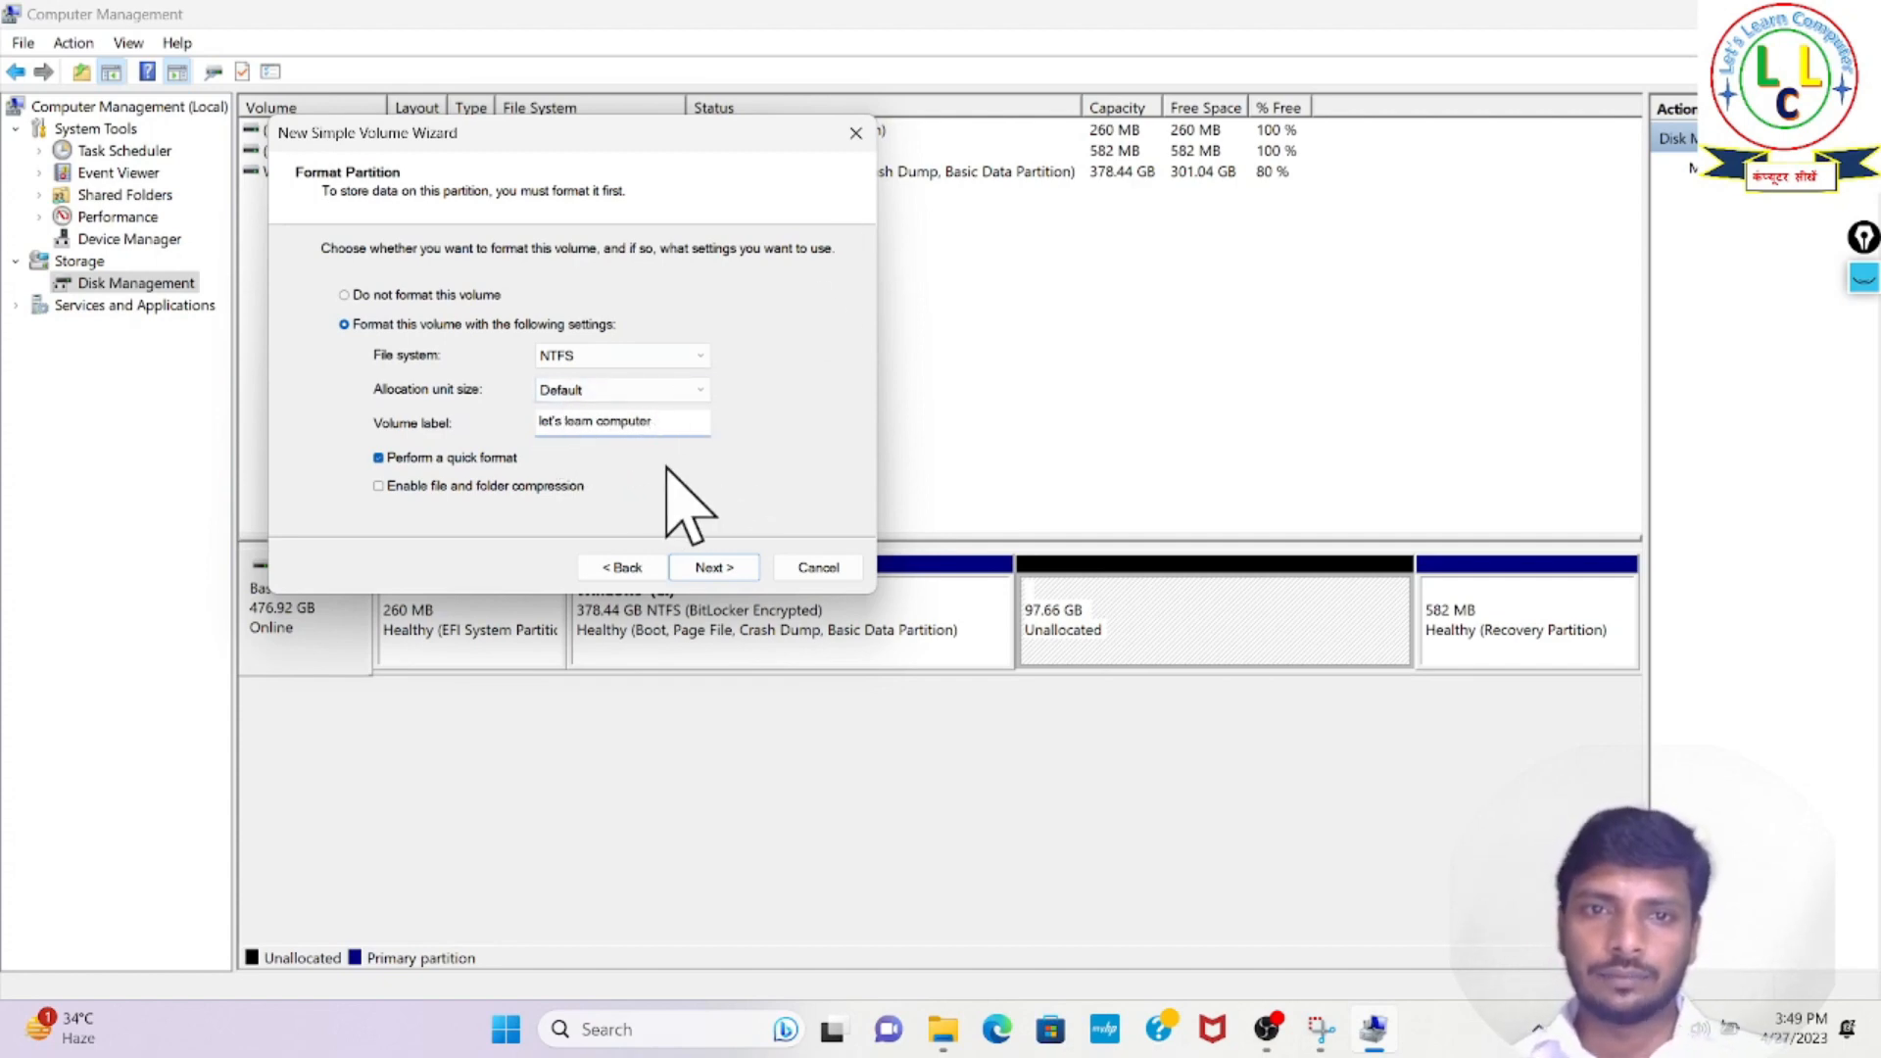
click(715, 568)
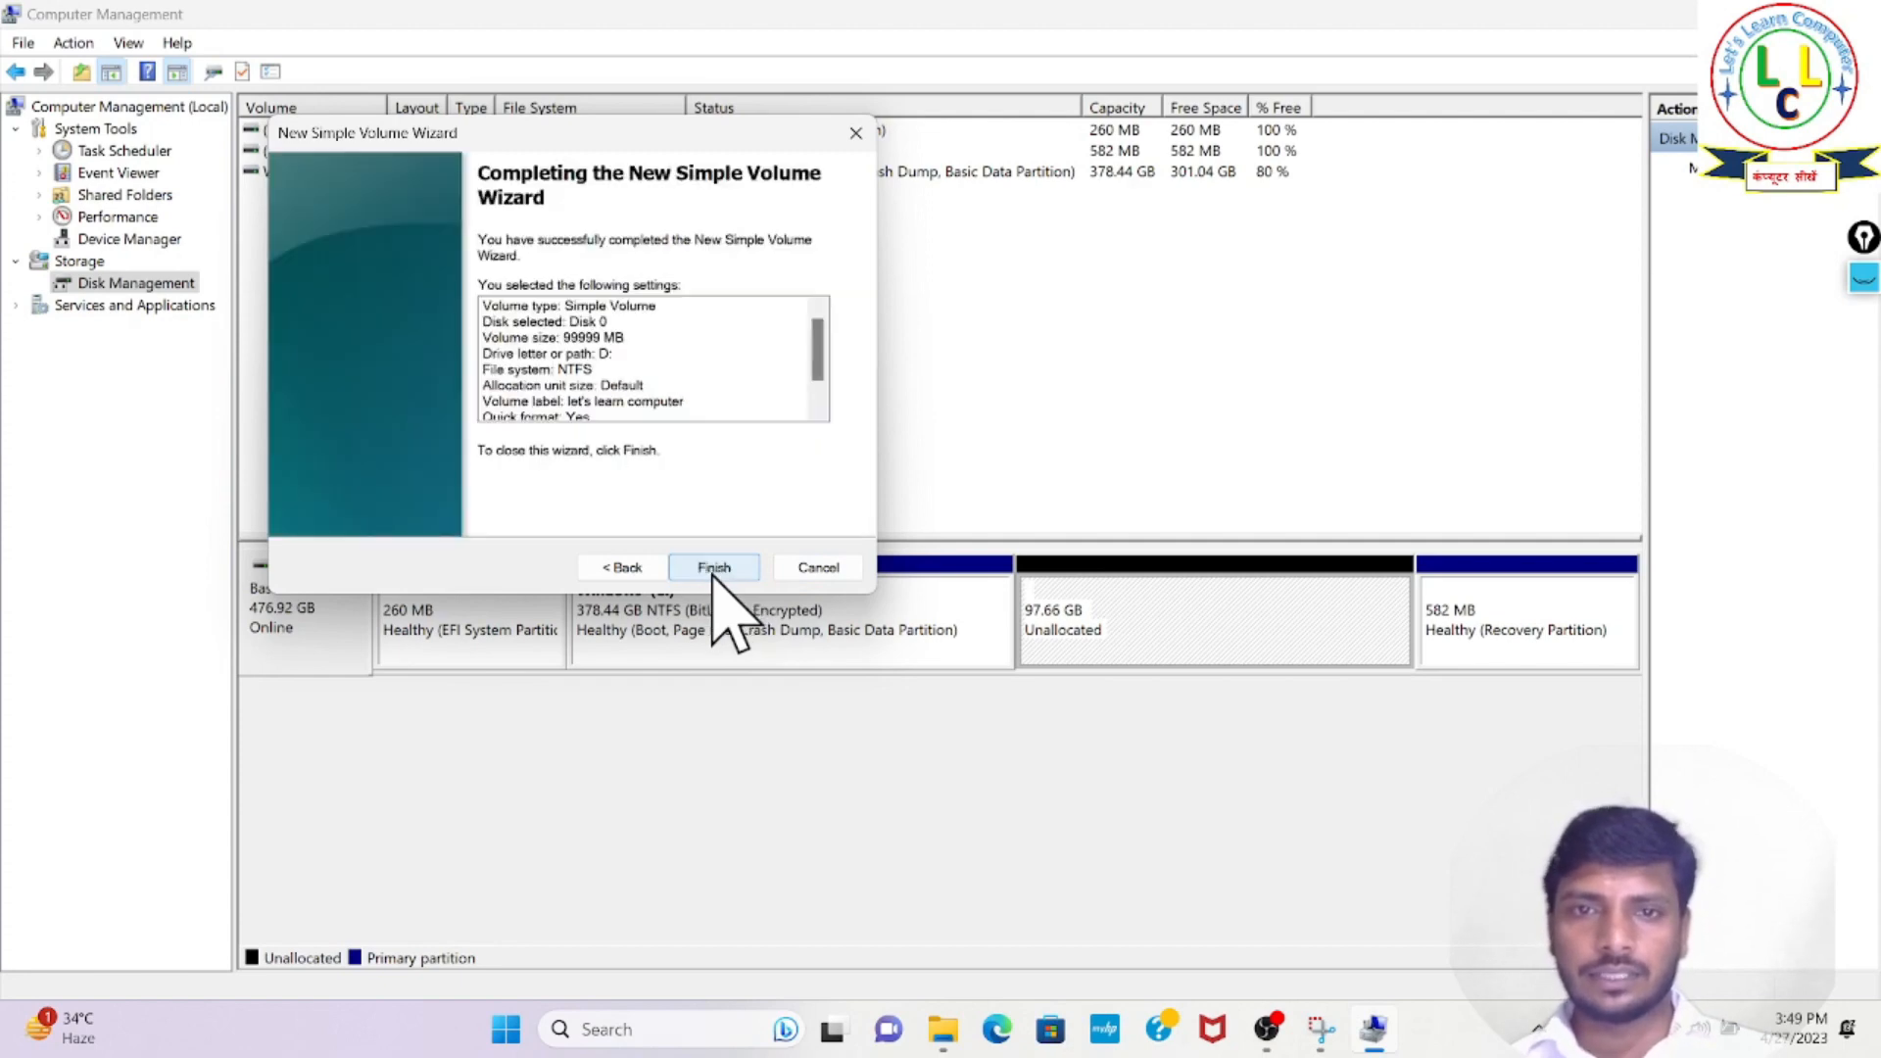
click(716, 566)
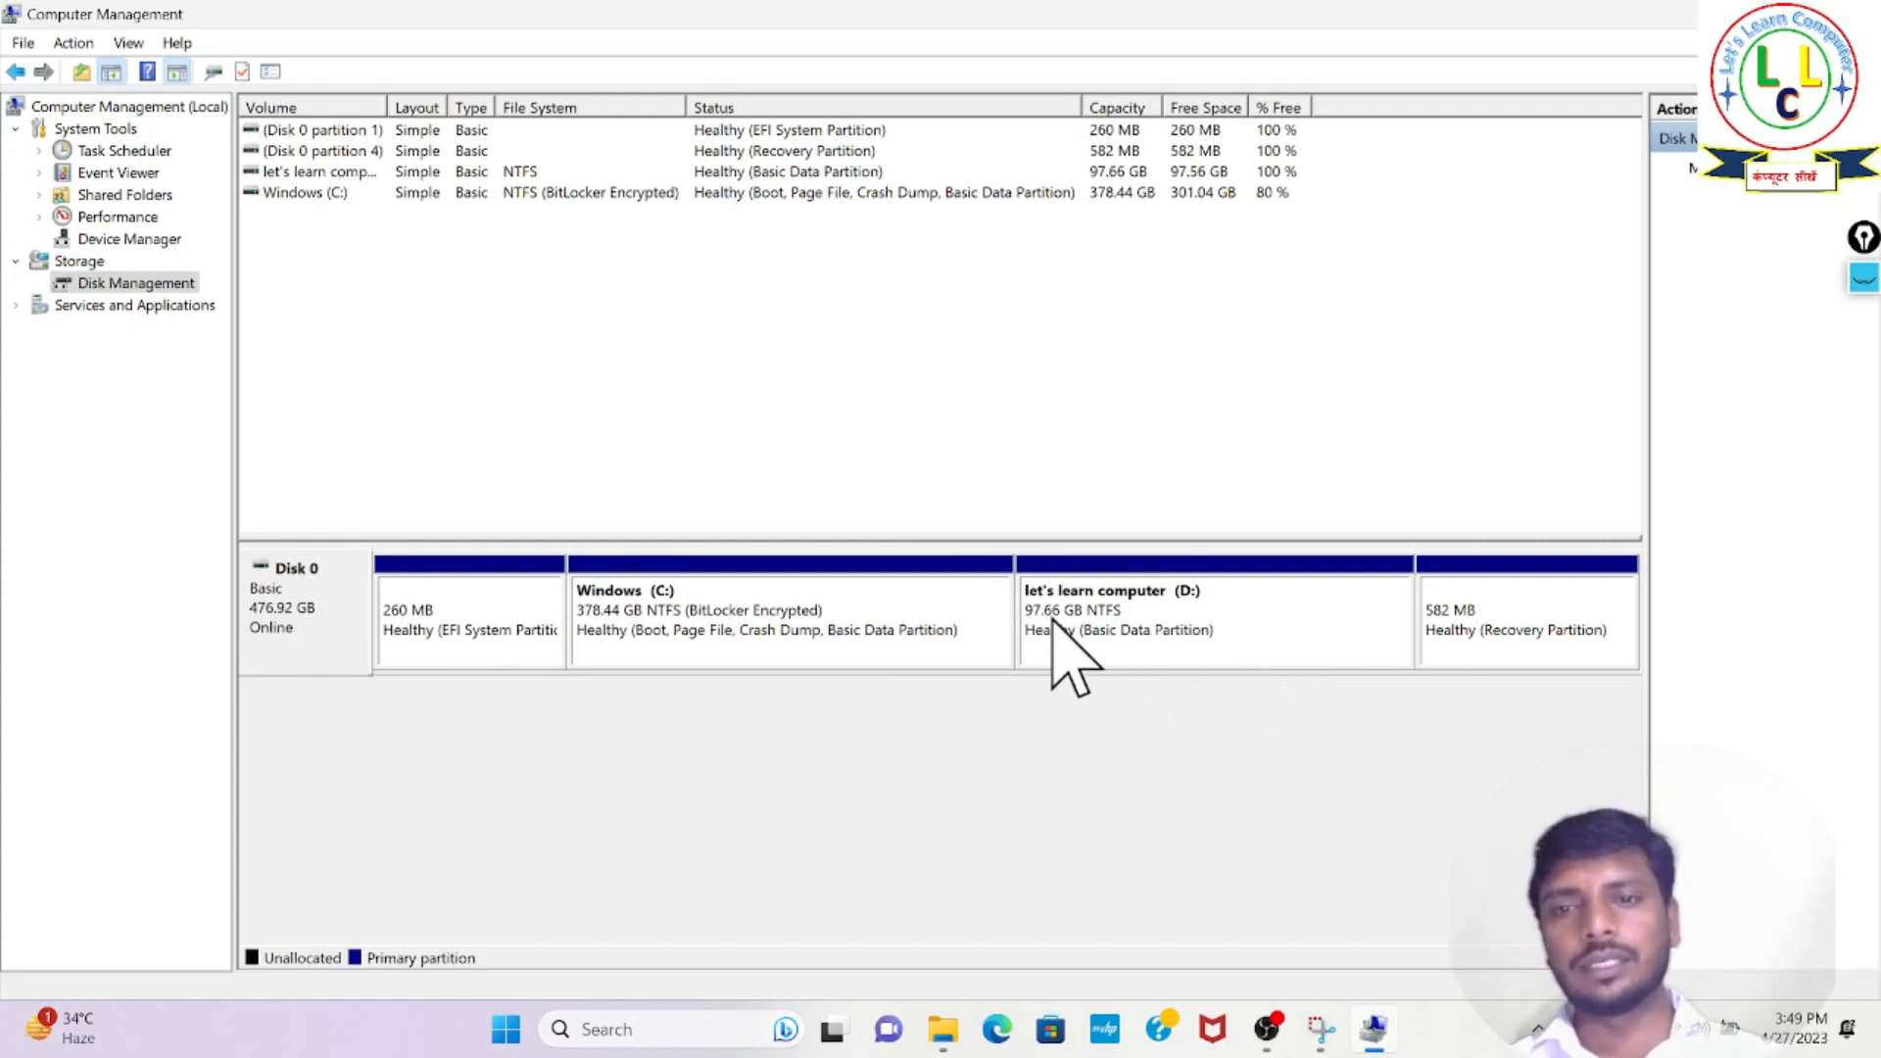
- Circle the D: partition on Disk 0 with the screen pen, clear all marks and return to the normal pointer
click(1865, 279)
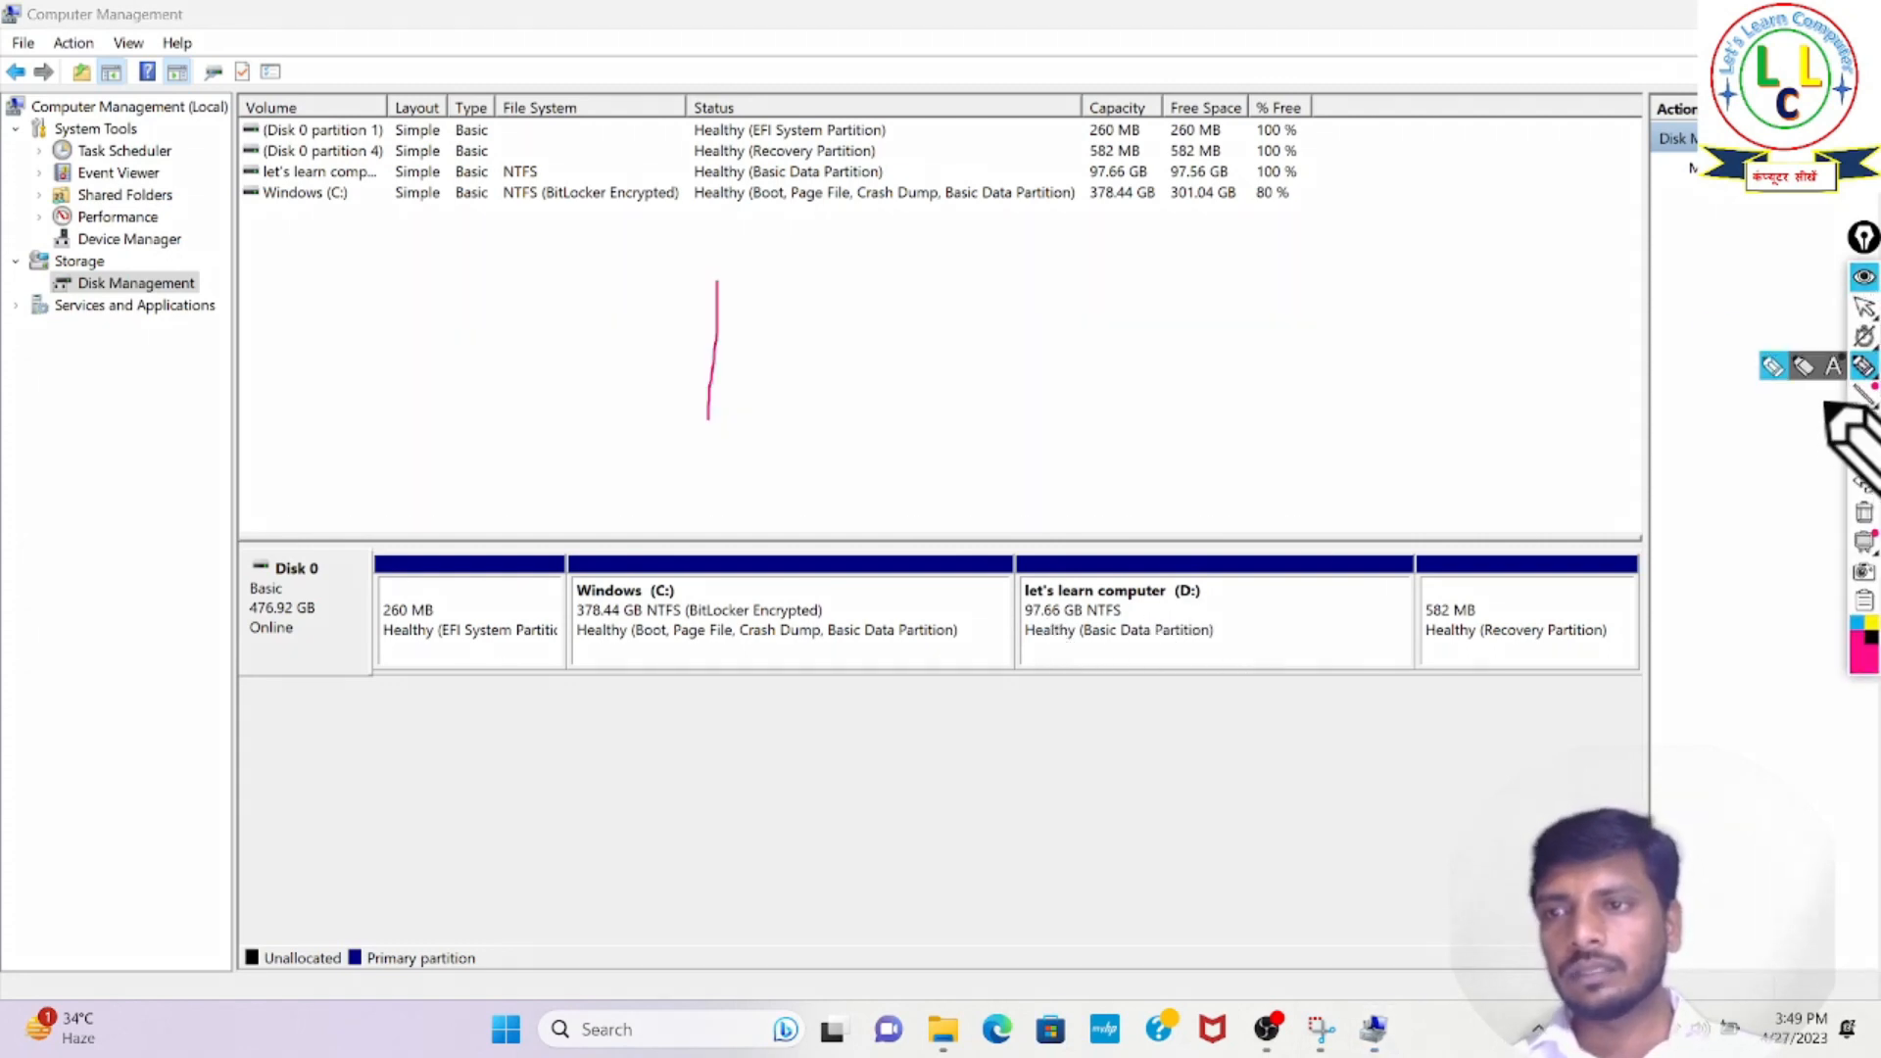
mouse_move(1006, 571)
mouse_down()
mouse_move(1008, 661)
mouse_move(1274, 683)
mouse_move(1067, 542)
mouse_move(1020, 562)
mouse_up()
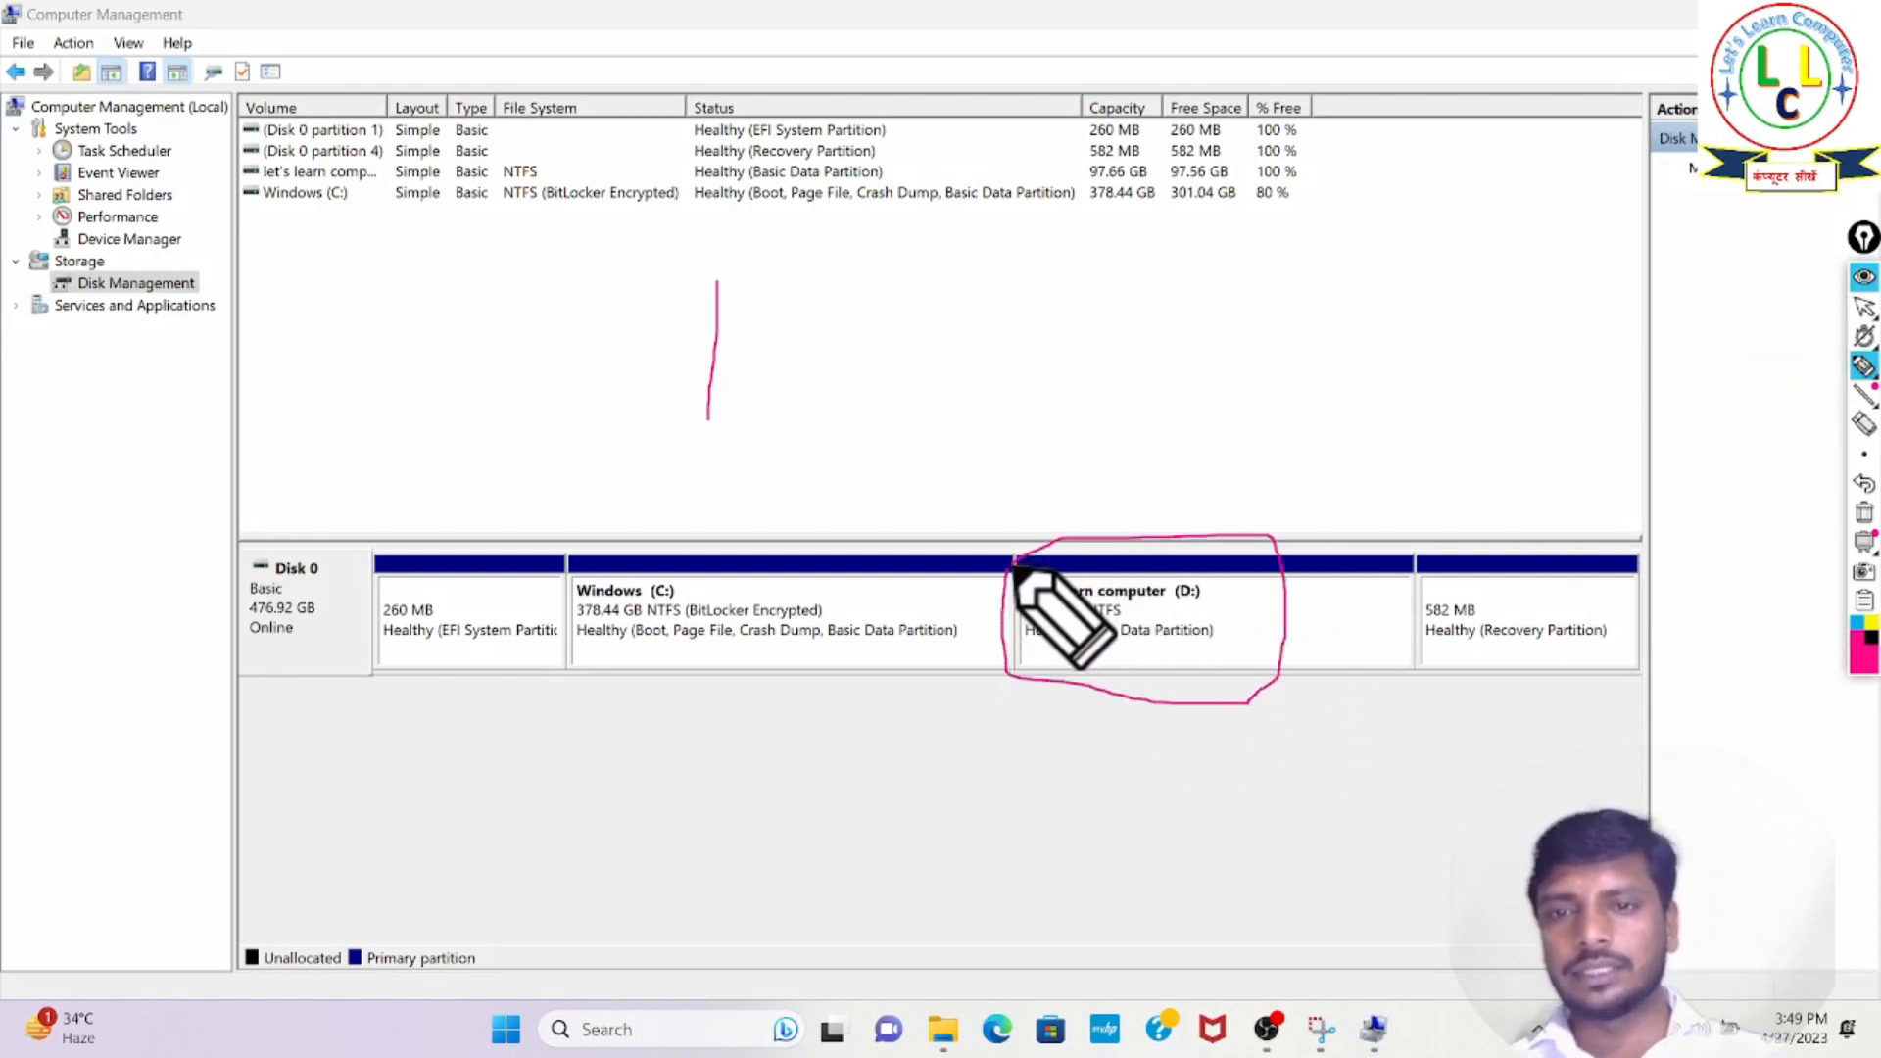
click(1865, 513)
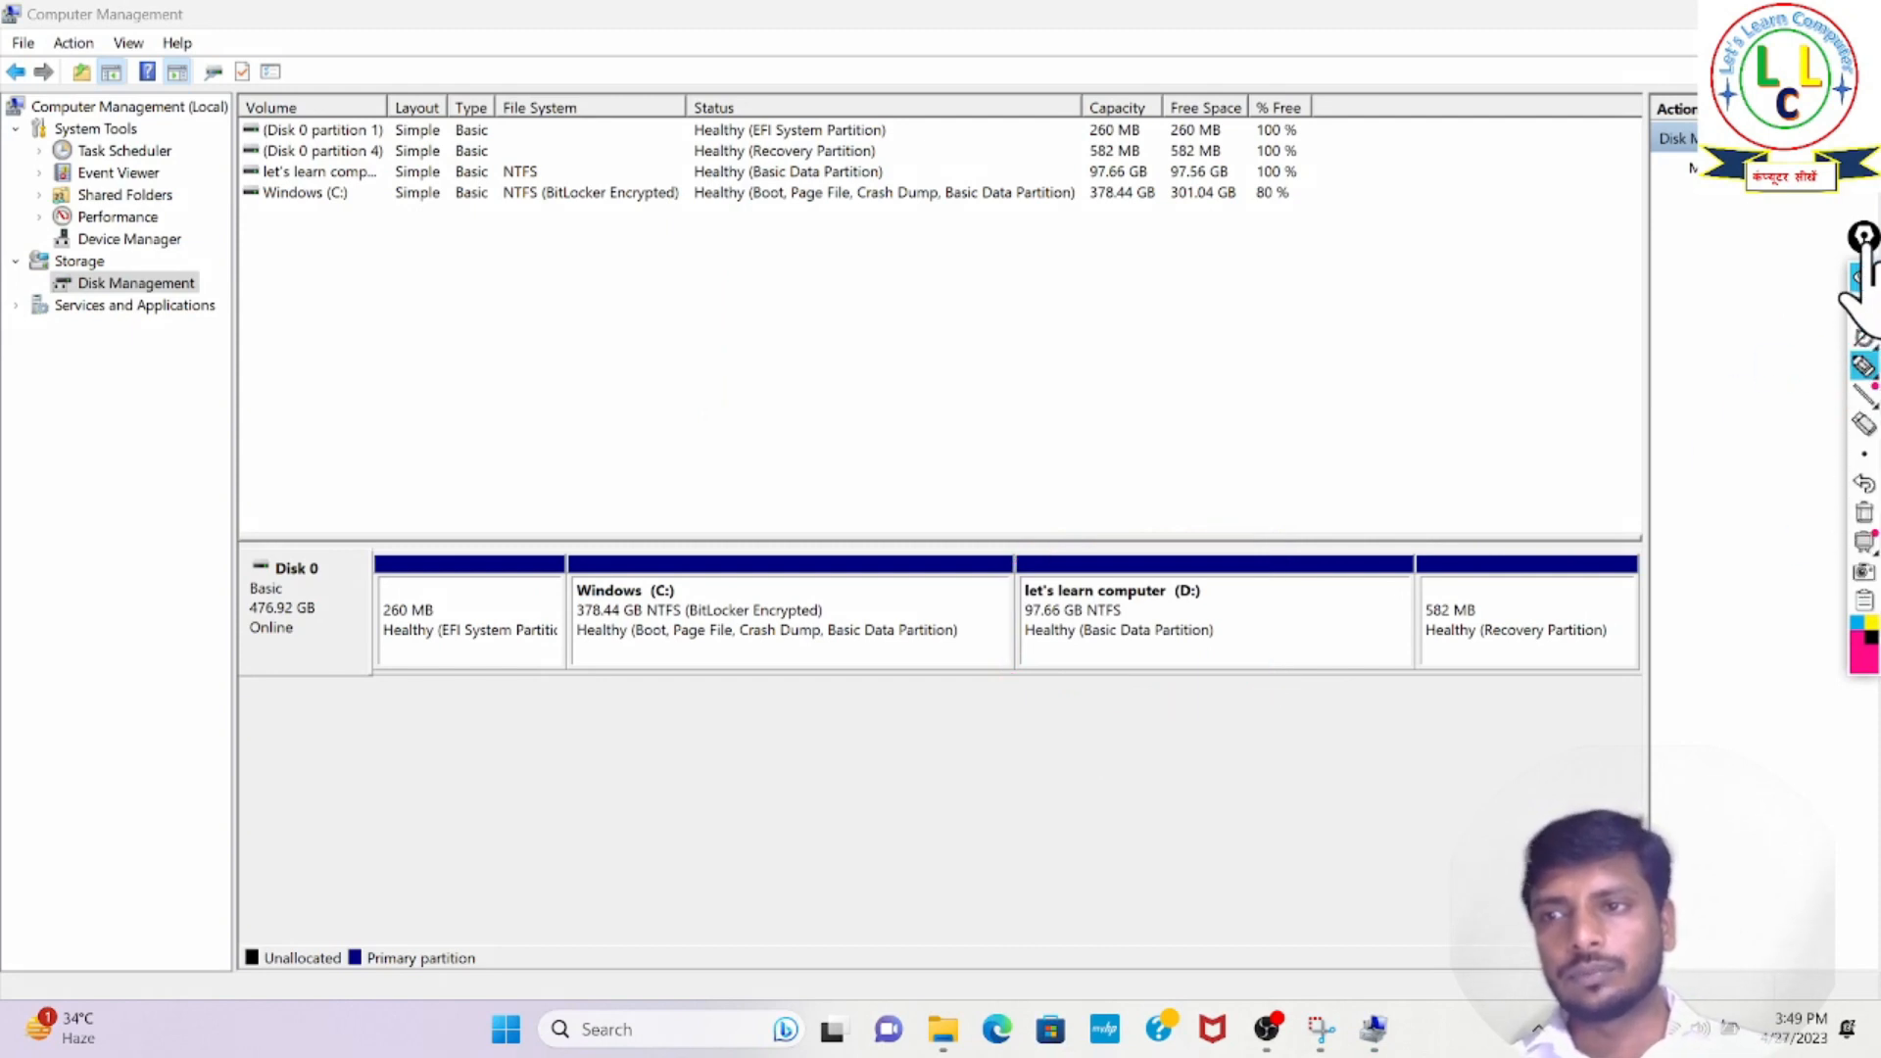
click(1860, 275)
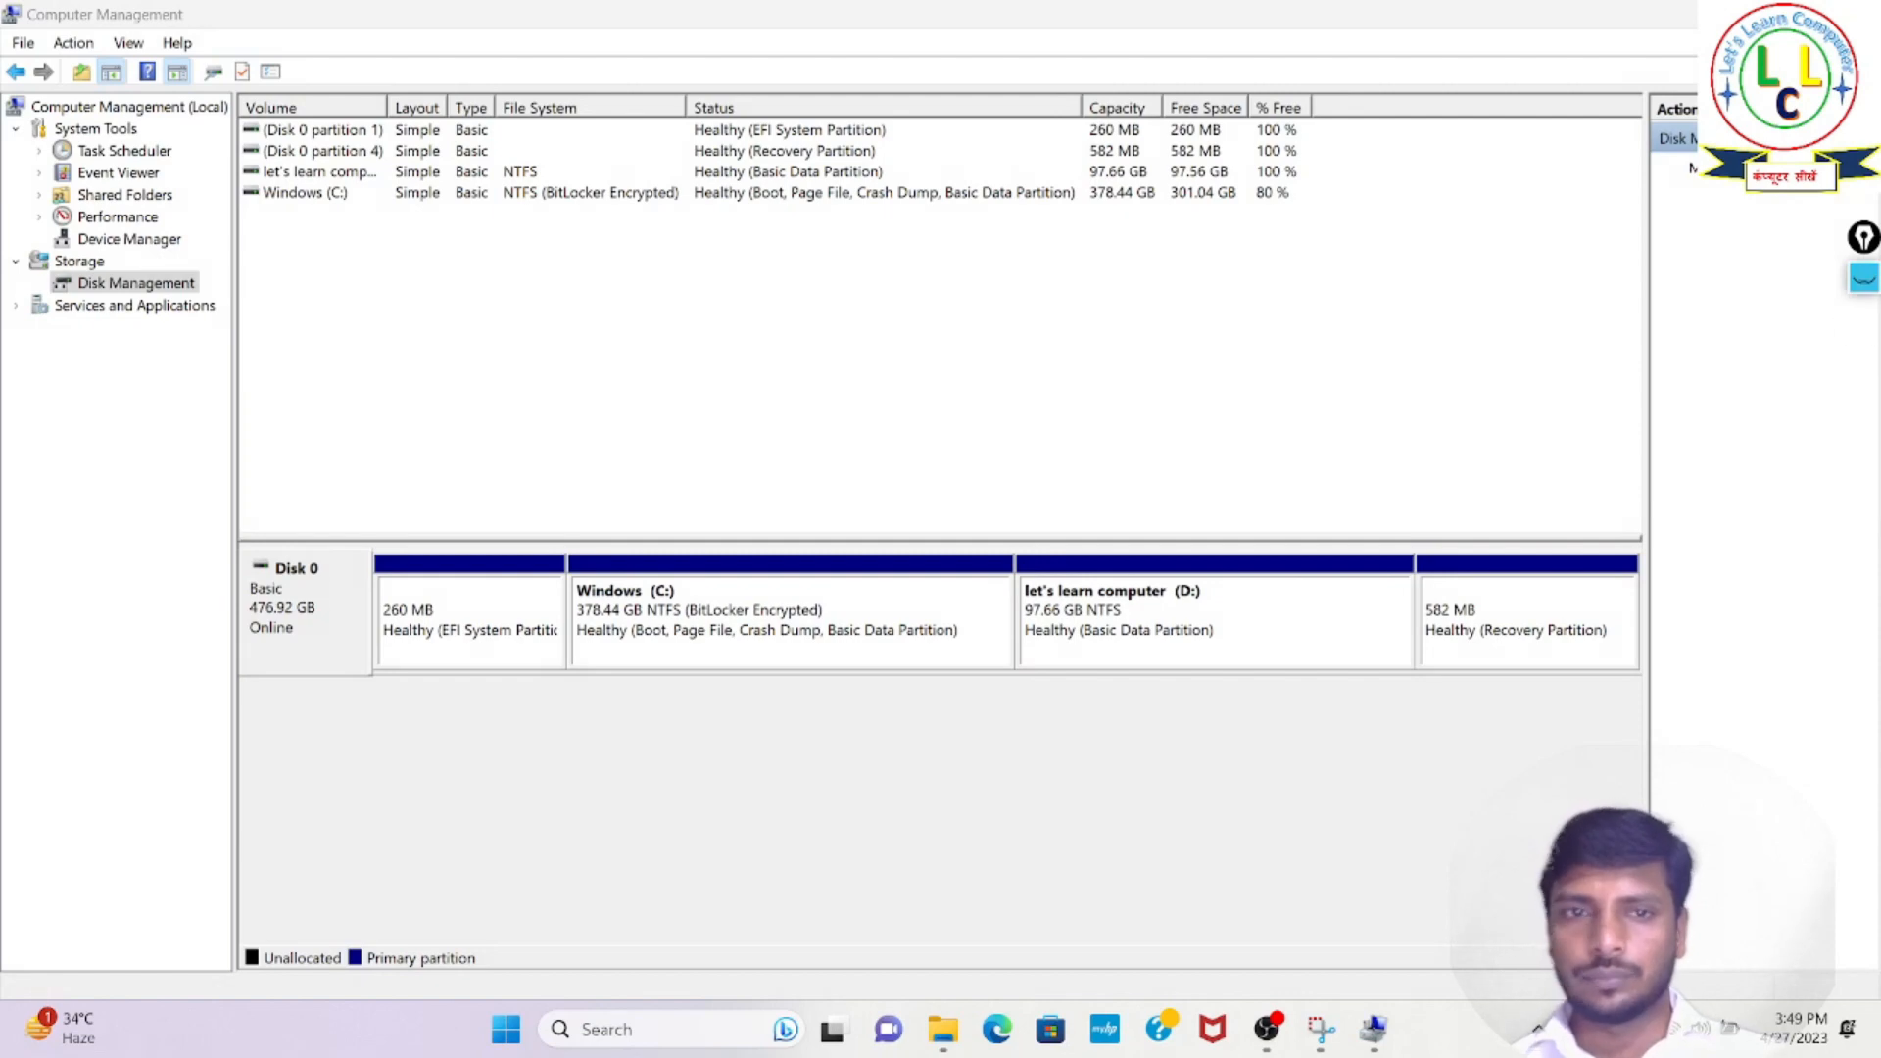
- Leave Computer Management and check the drives in a maximized This PC window, dismissing it when done
click(1858, 13)
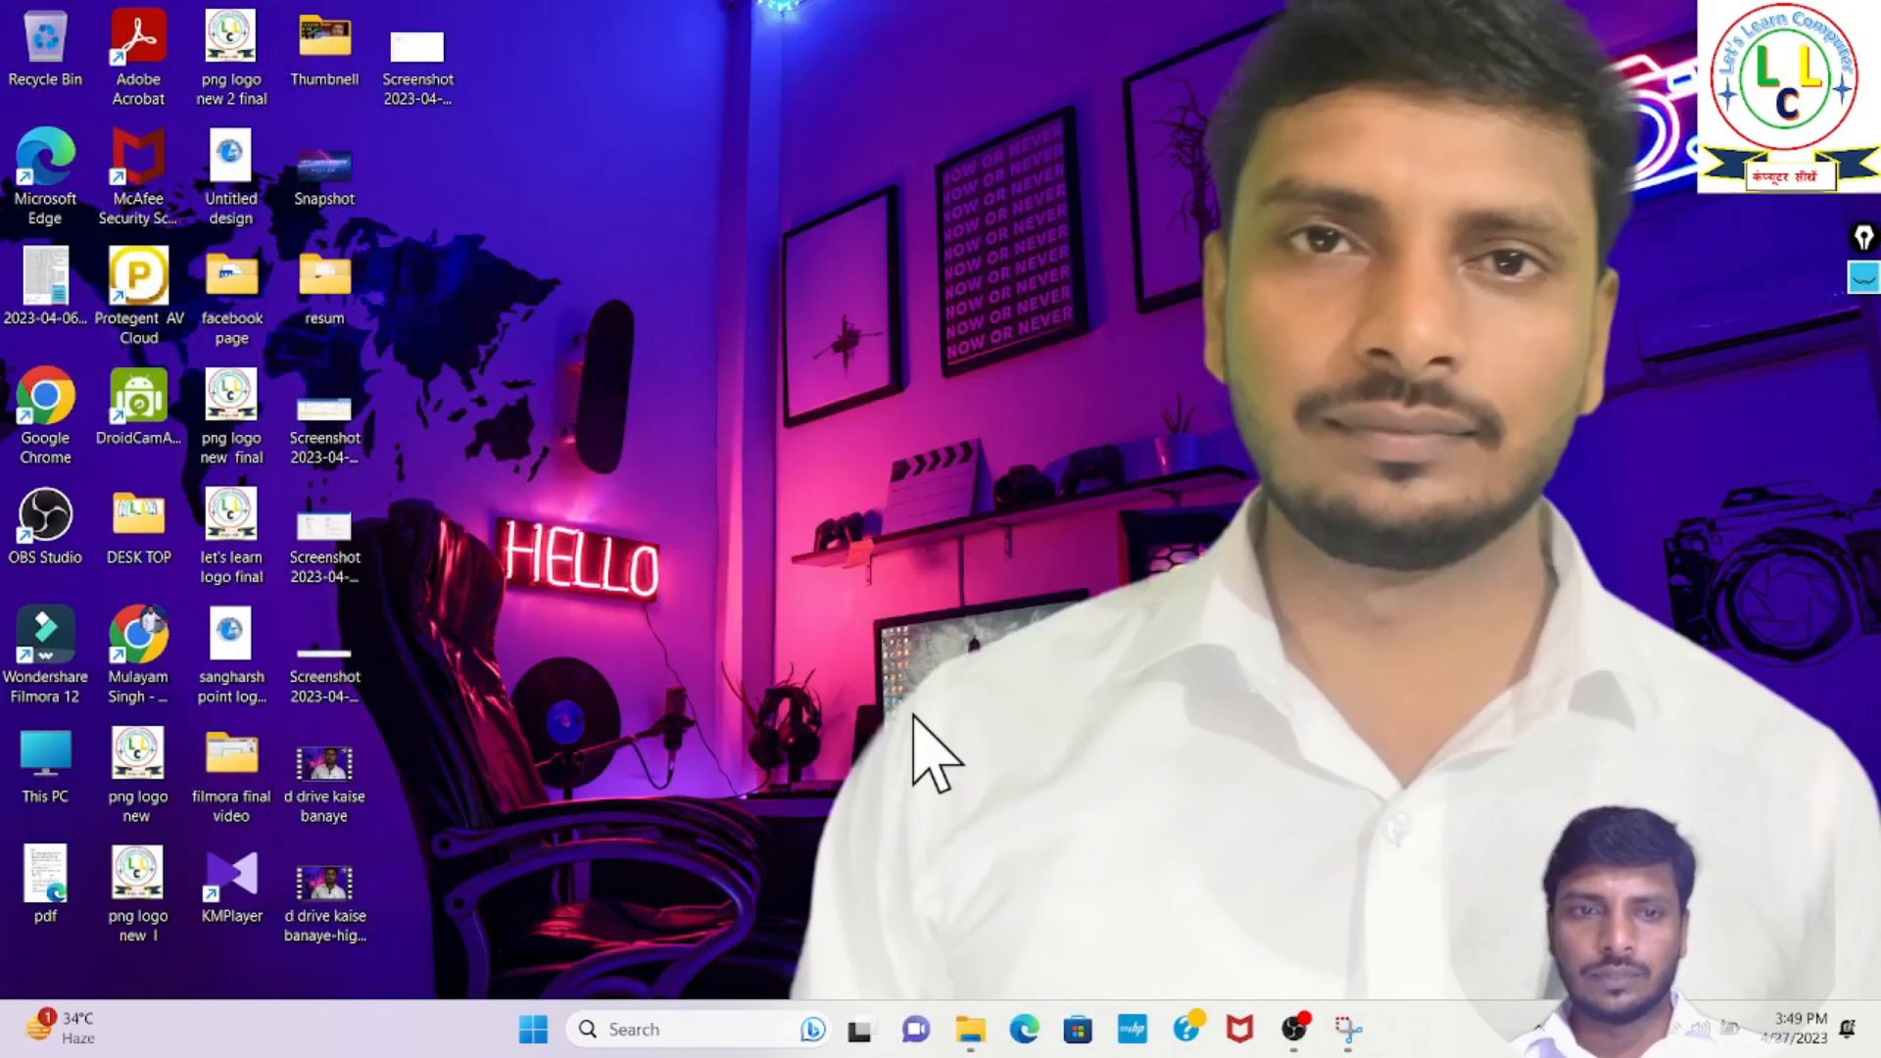
double_click(47, 764)
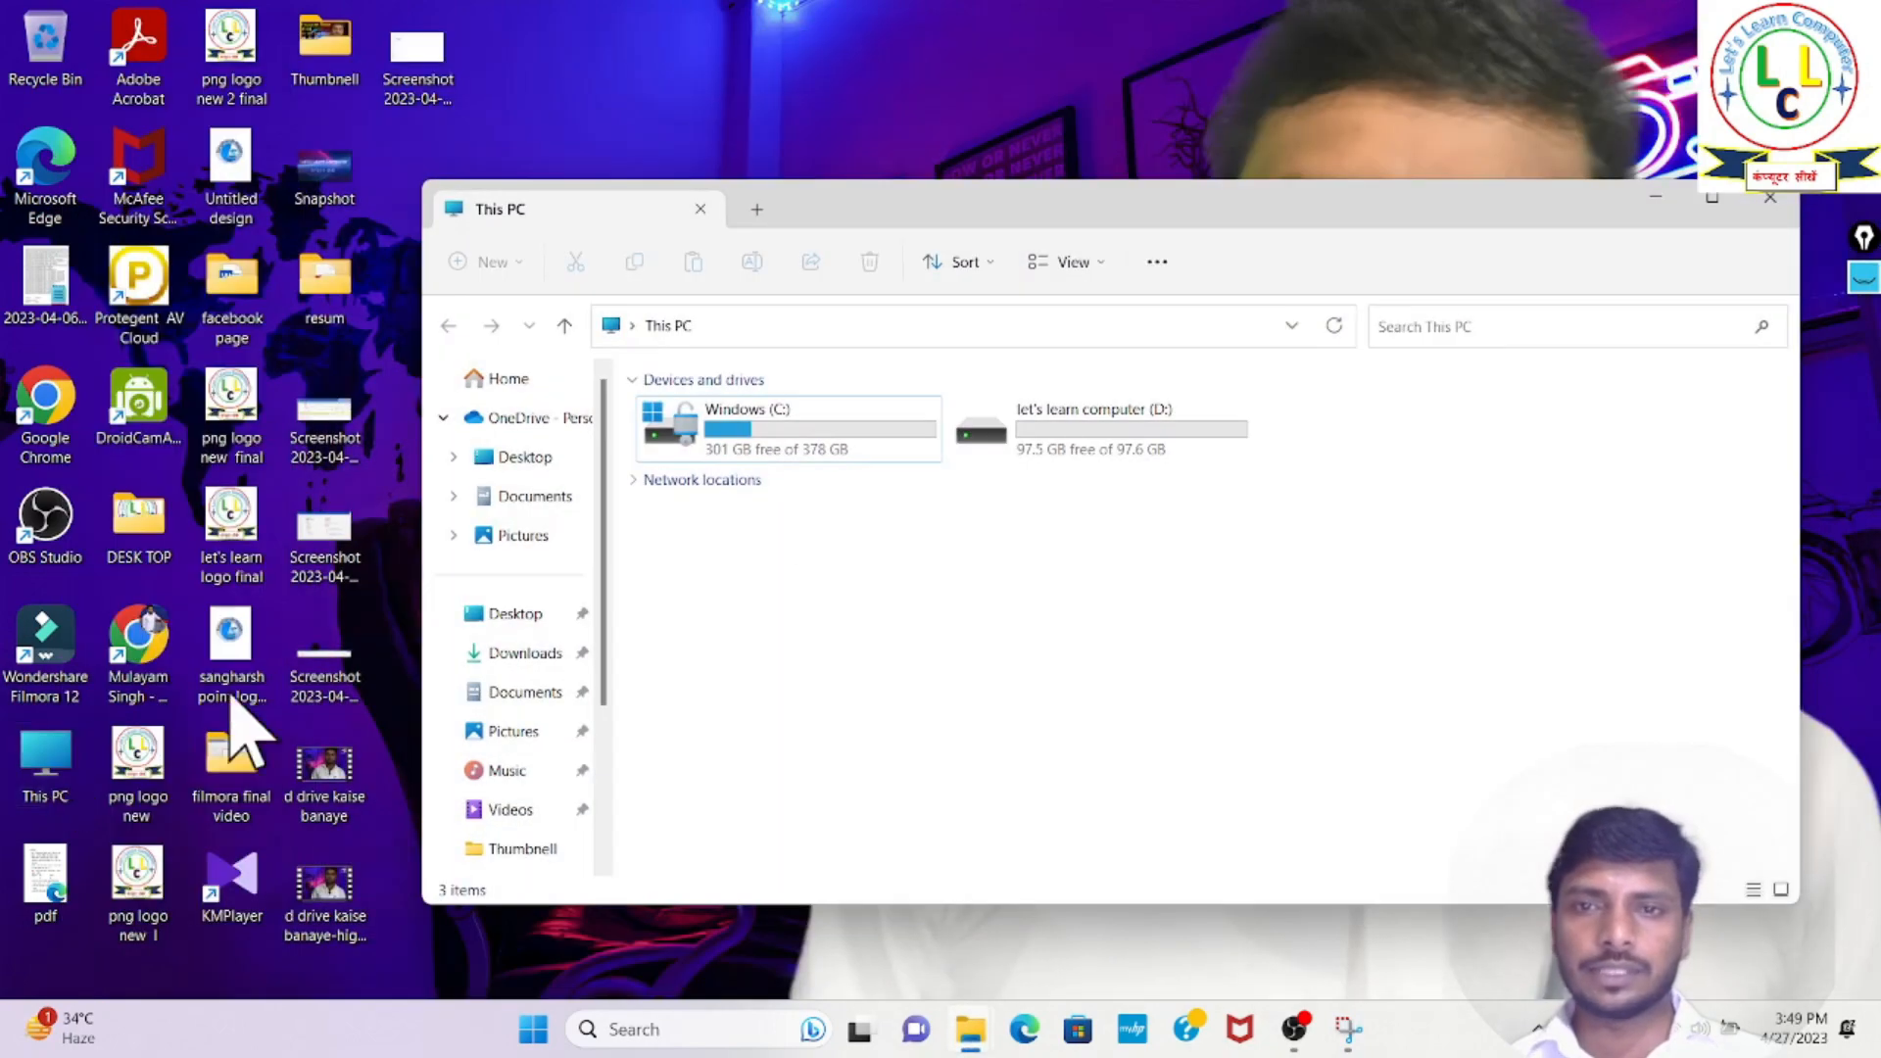
click(1712, 198)
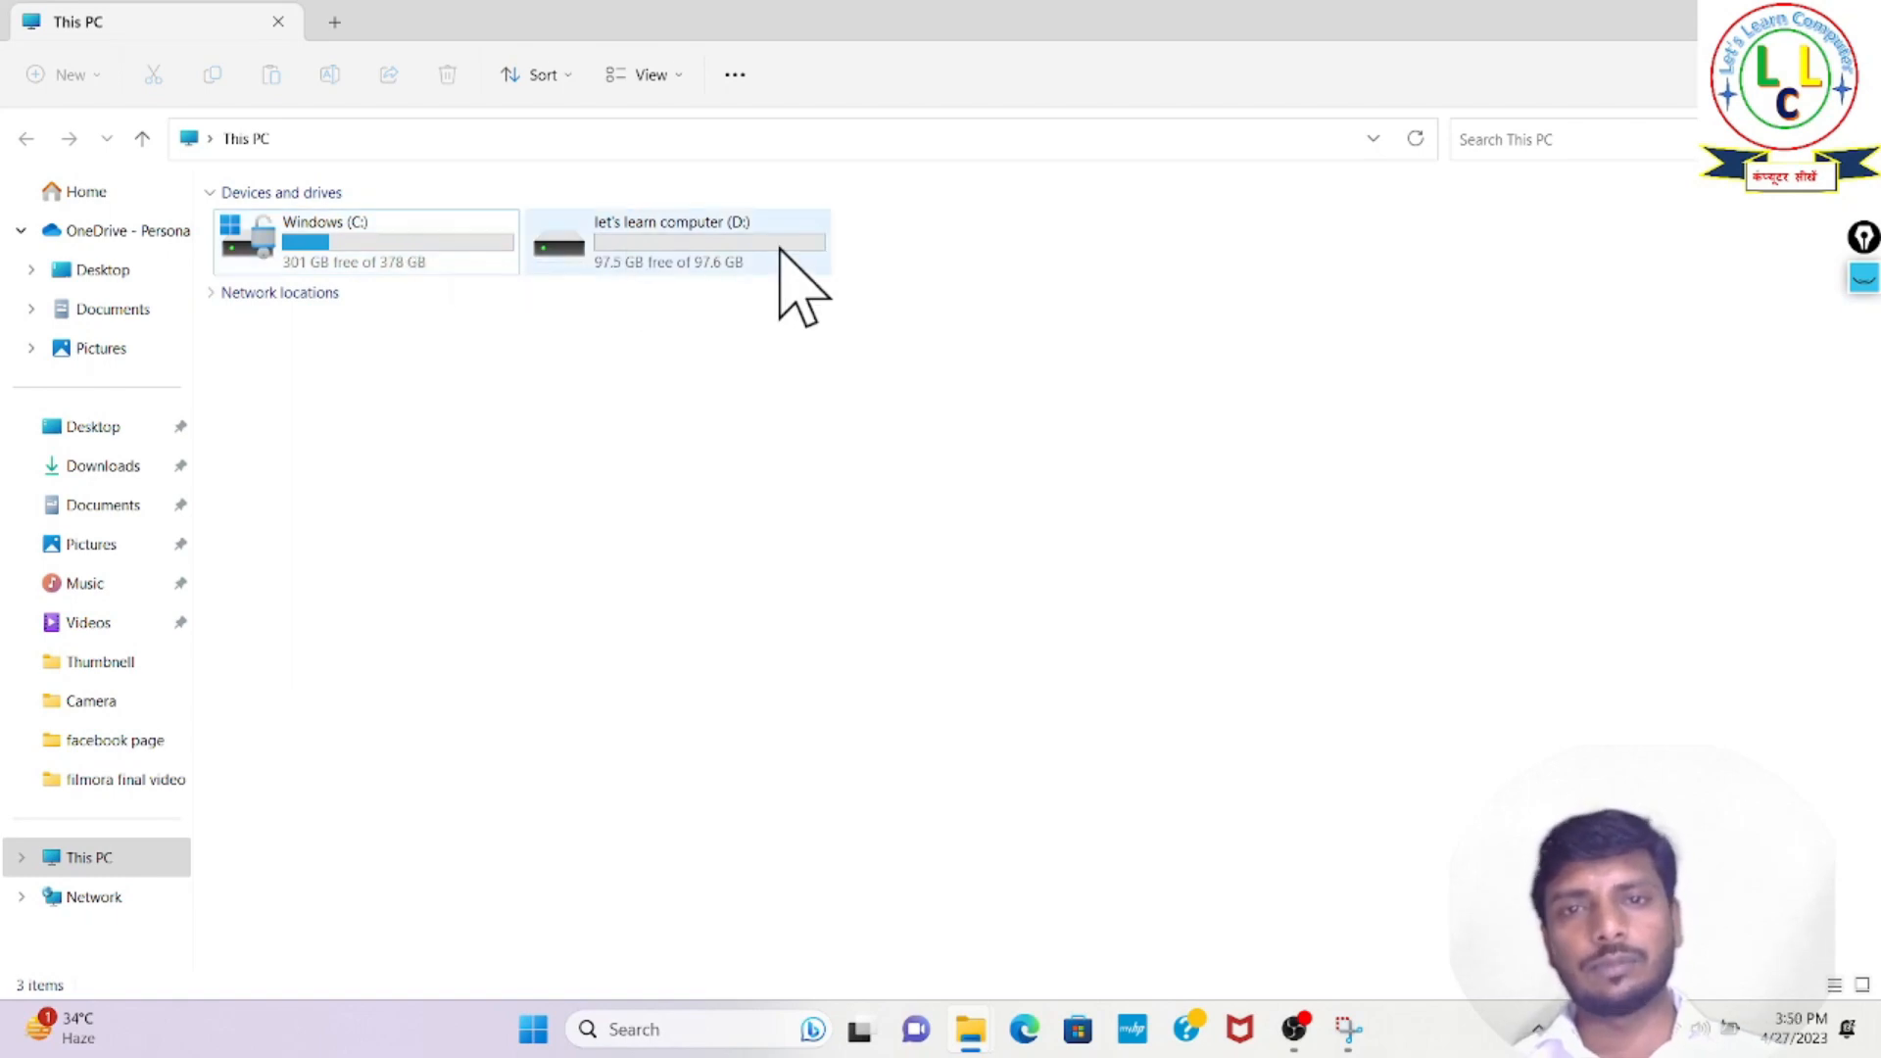
click(1740, 21)
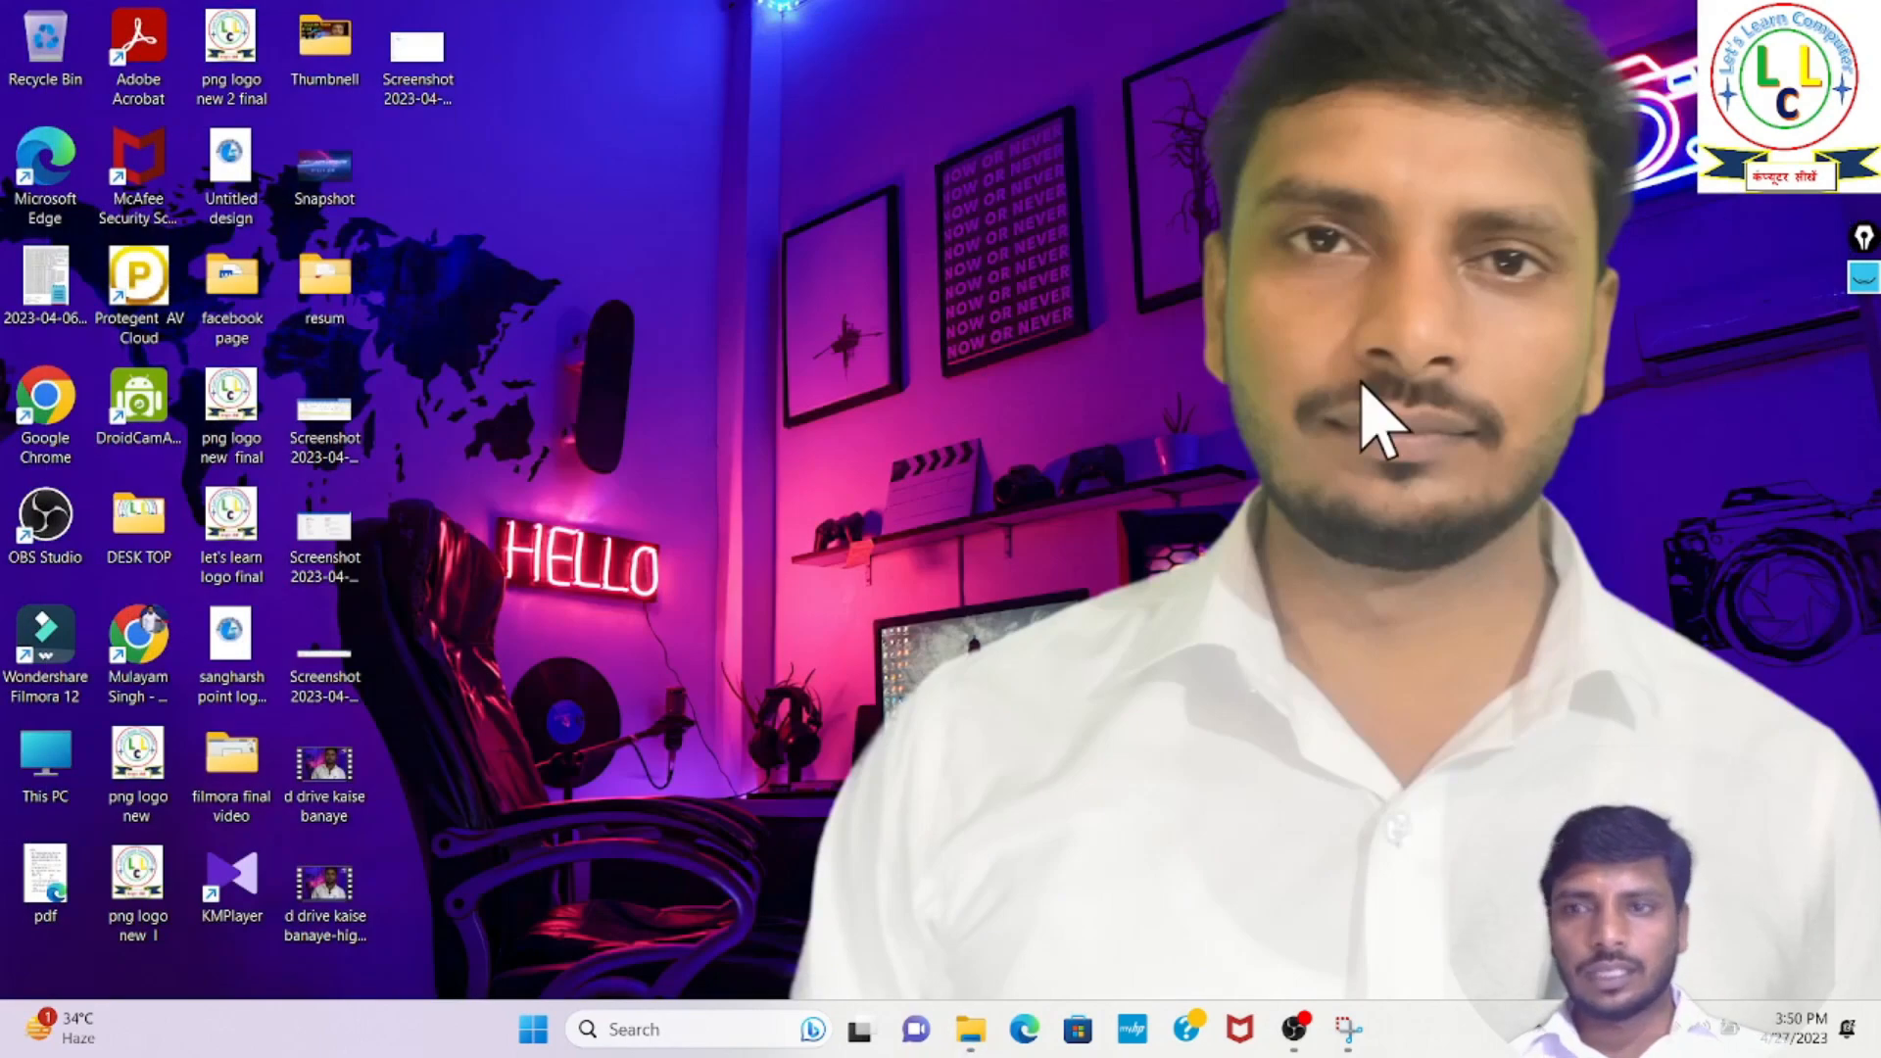
- Outline the desktop icons with the screen pen, clear the mark and return to the normal pointer
click(1861, 279)
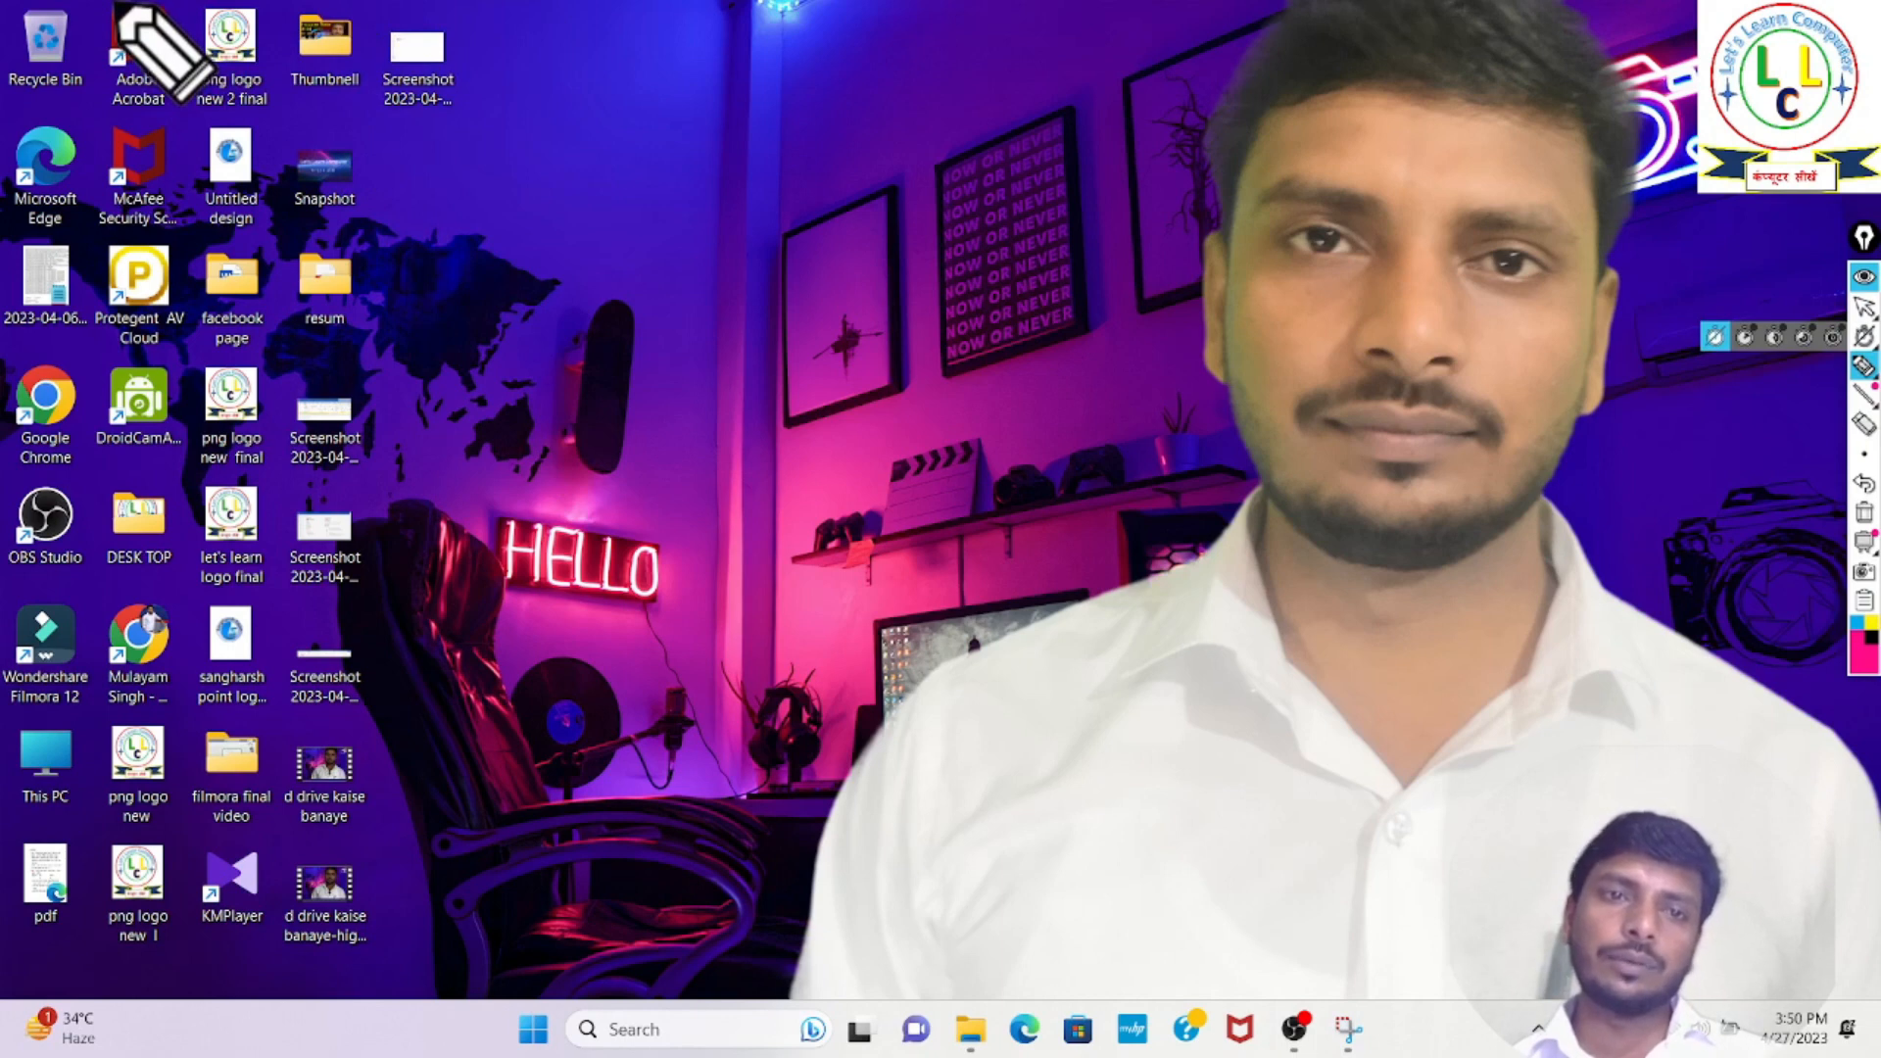
mouse_move(32, 963)
mouse_down()
mouse_move(360, 971)
mouse_move(456, 697)
mouse_move(510, 15)
mouse_move(370, 5)
mouse_up()
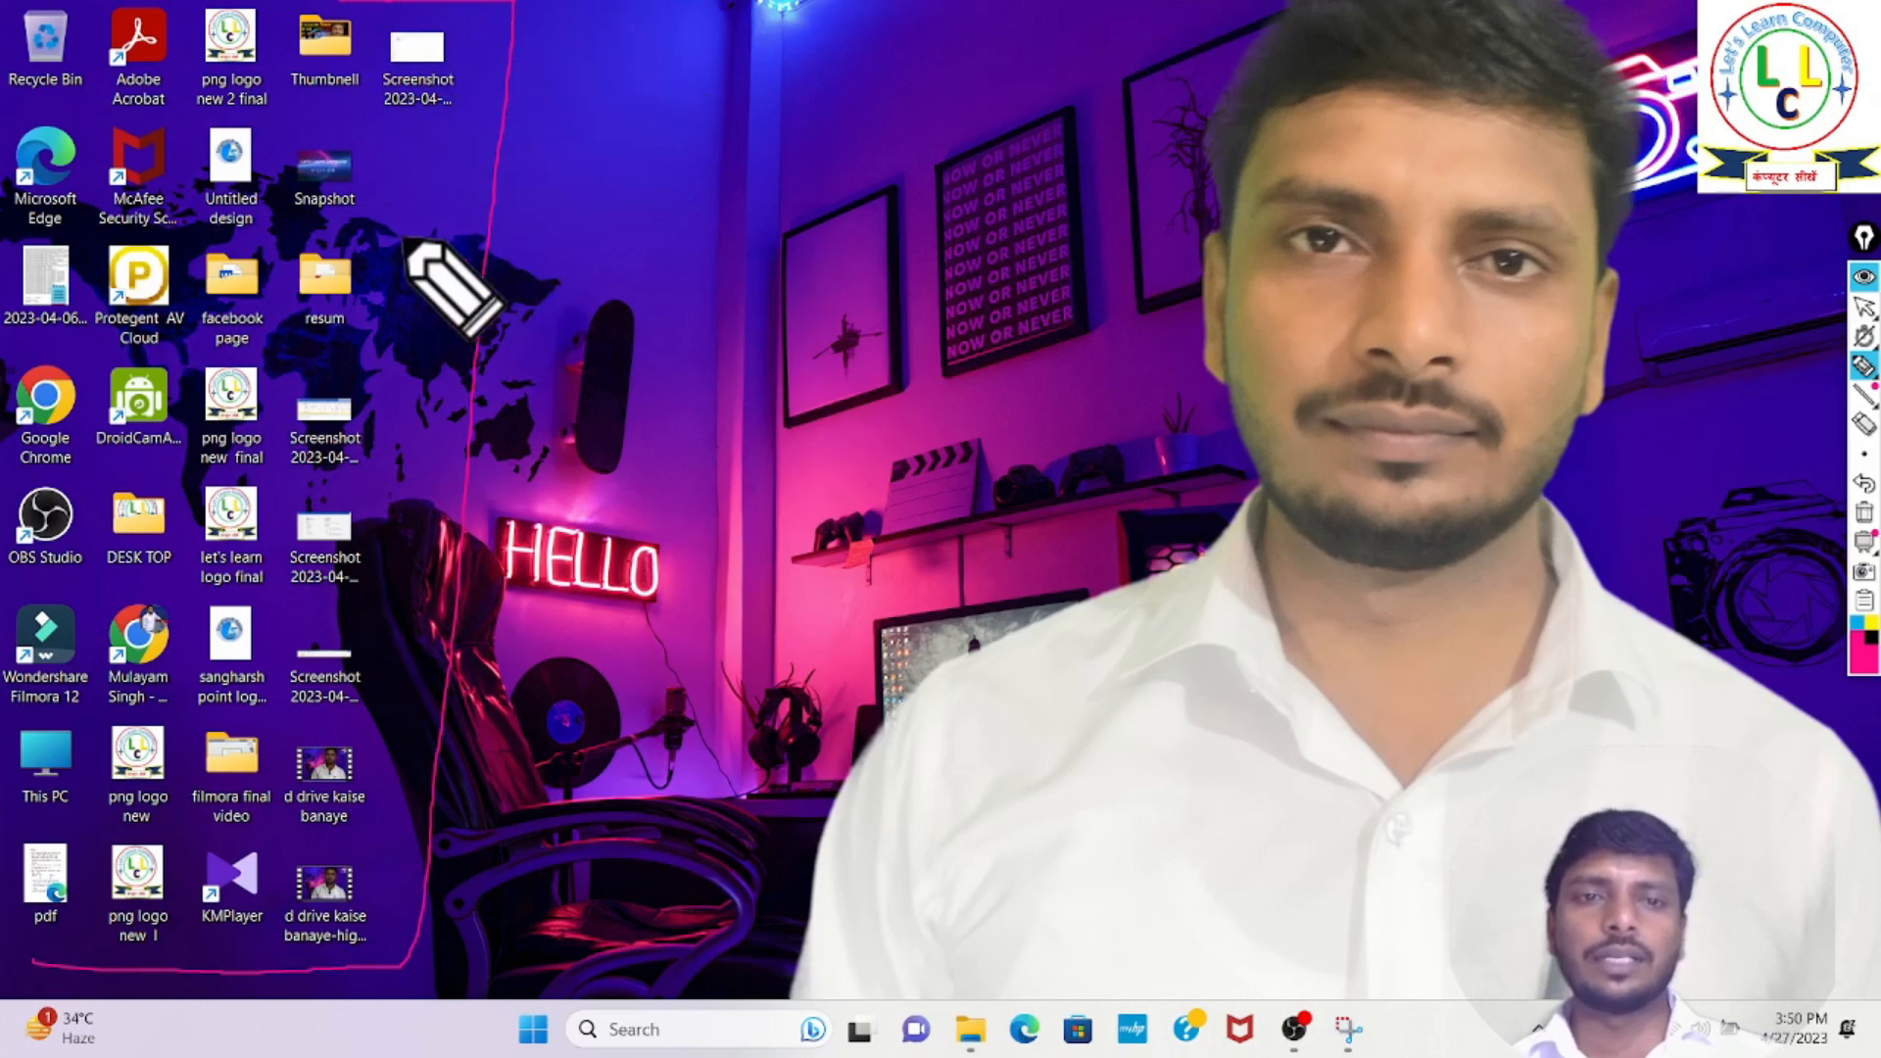
mouse_move(1870, 371)
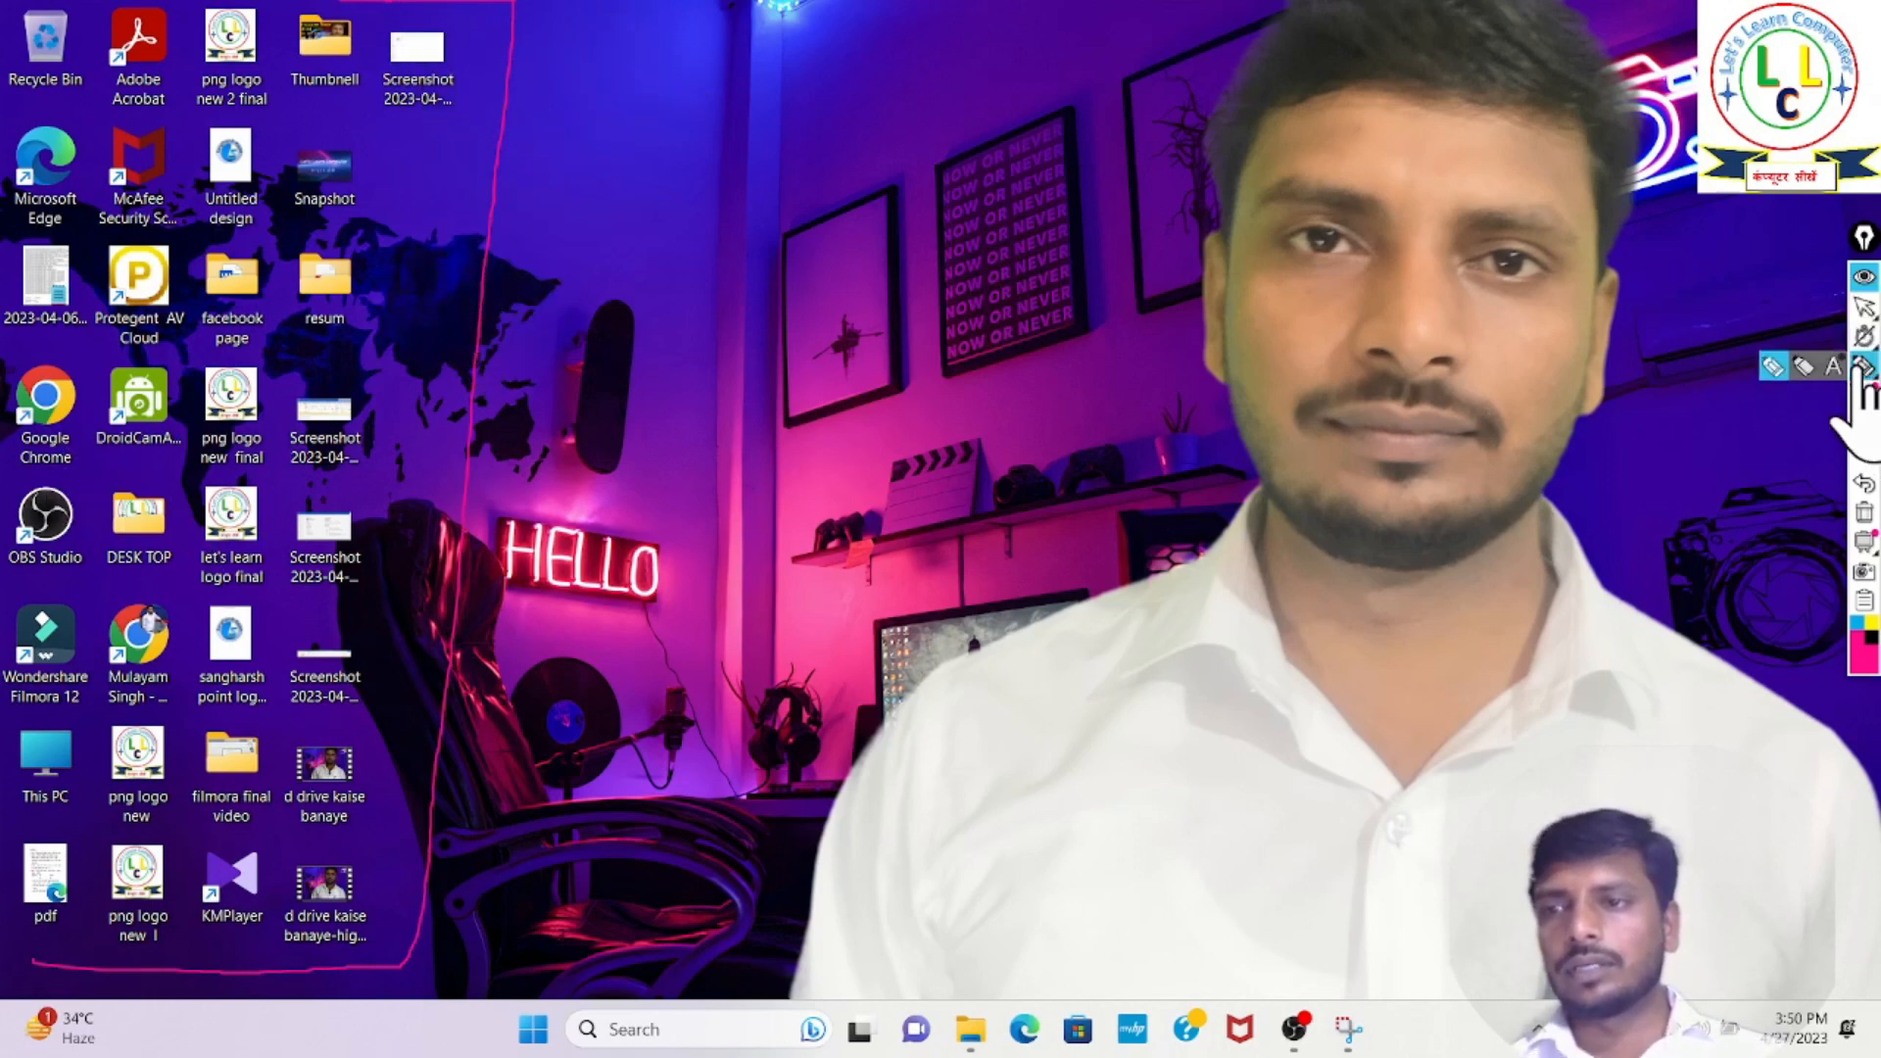
click(1803, 369)
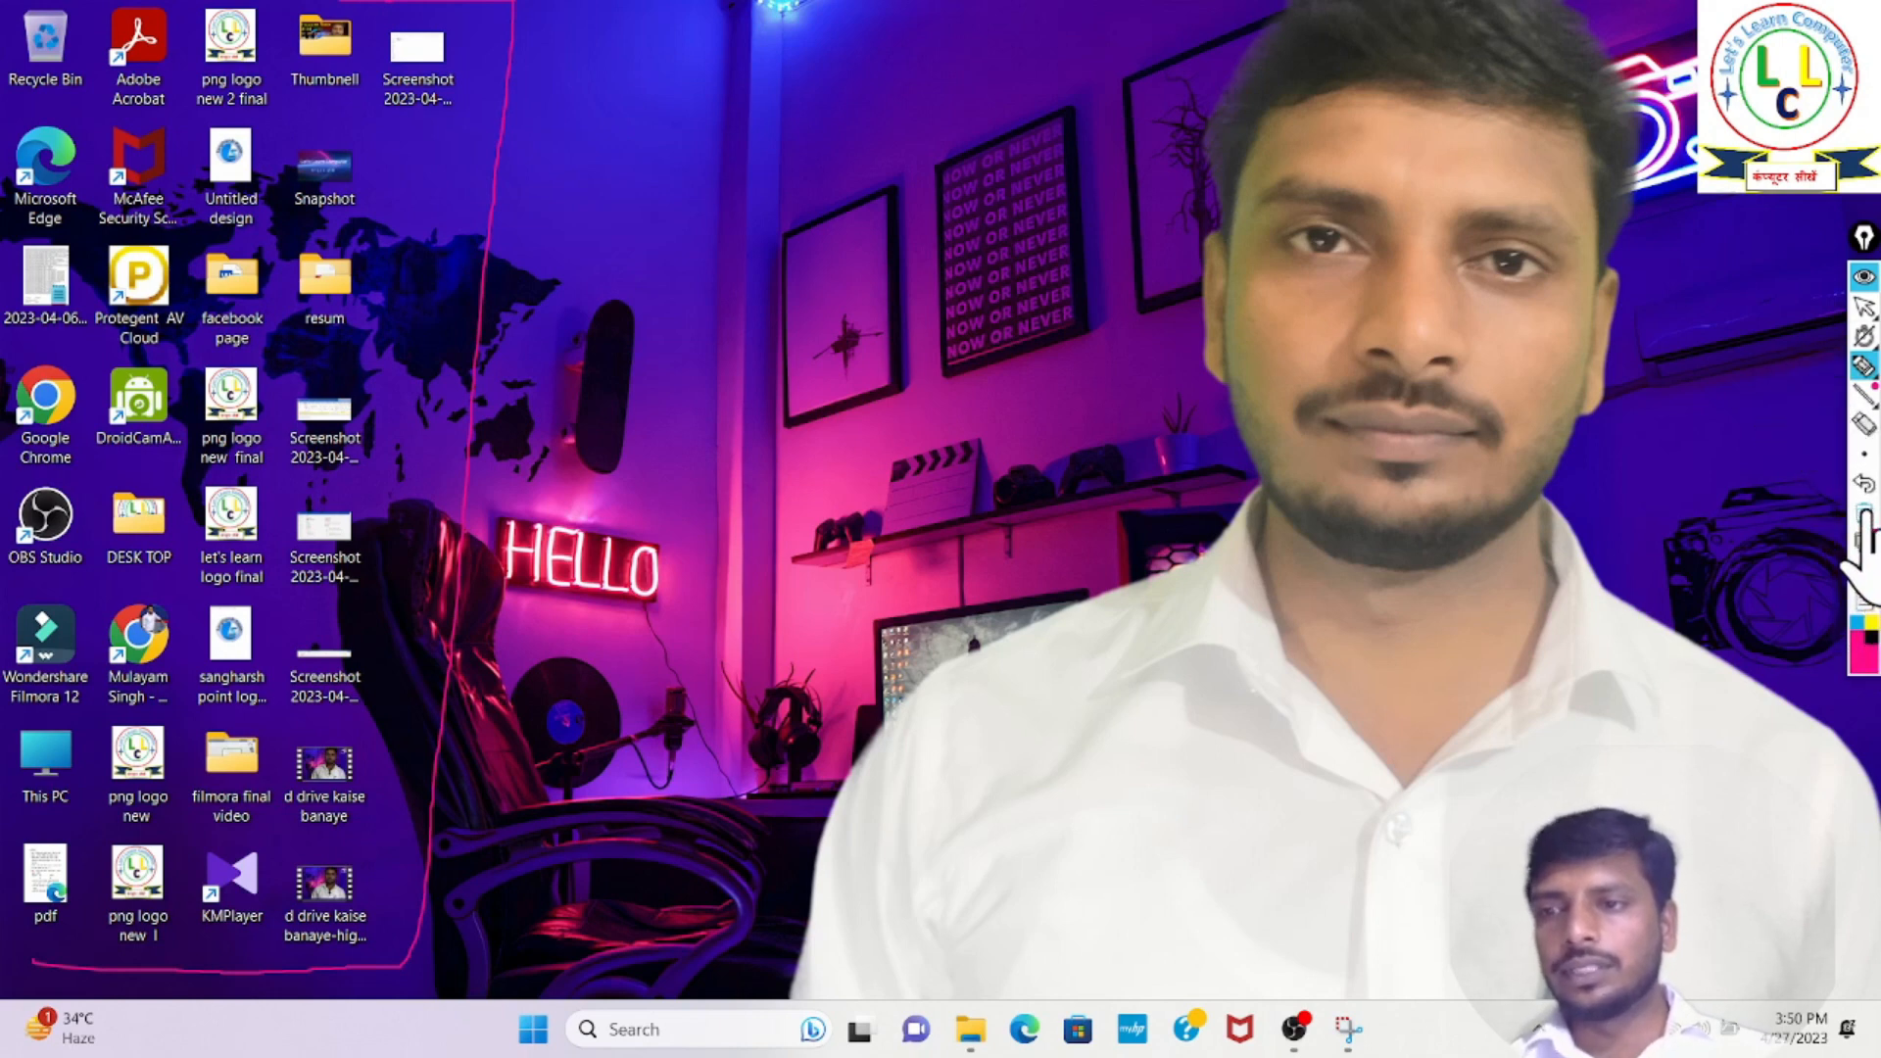
click(1865, 512)
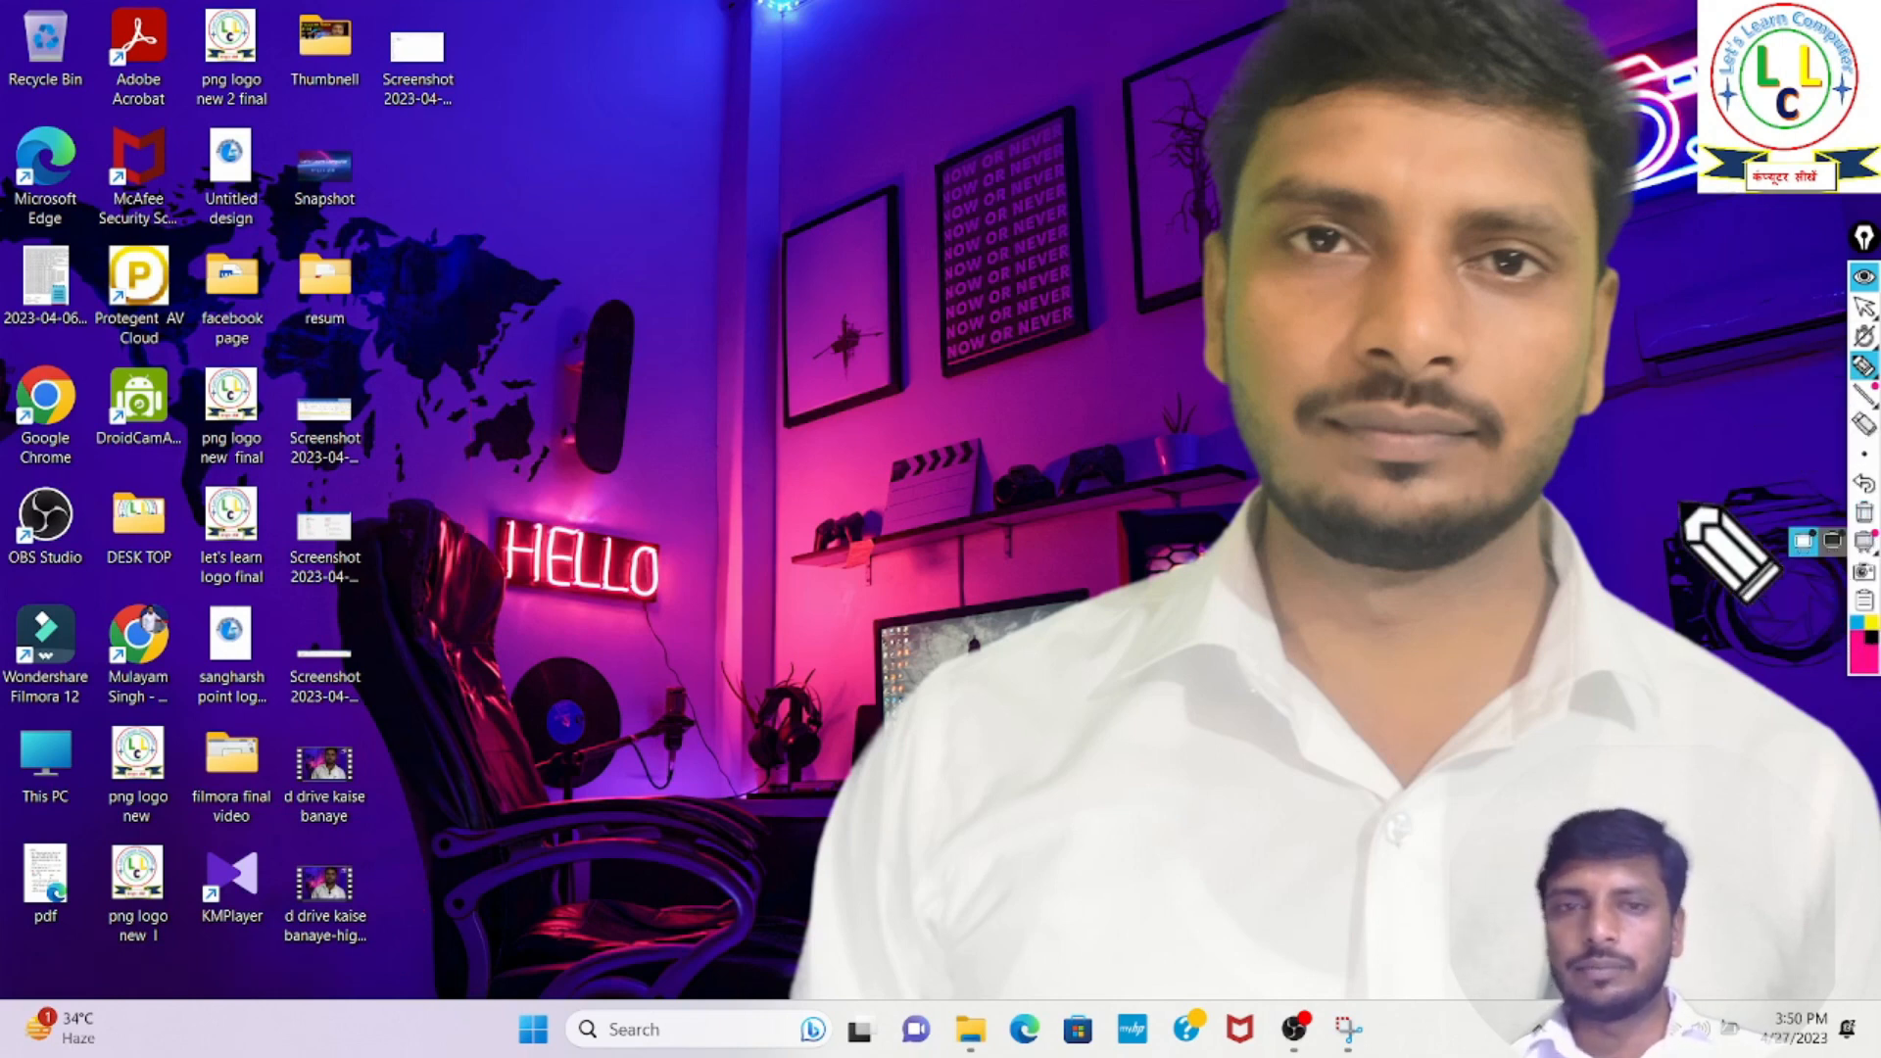
click(1865, 279)
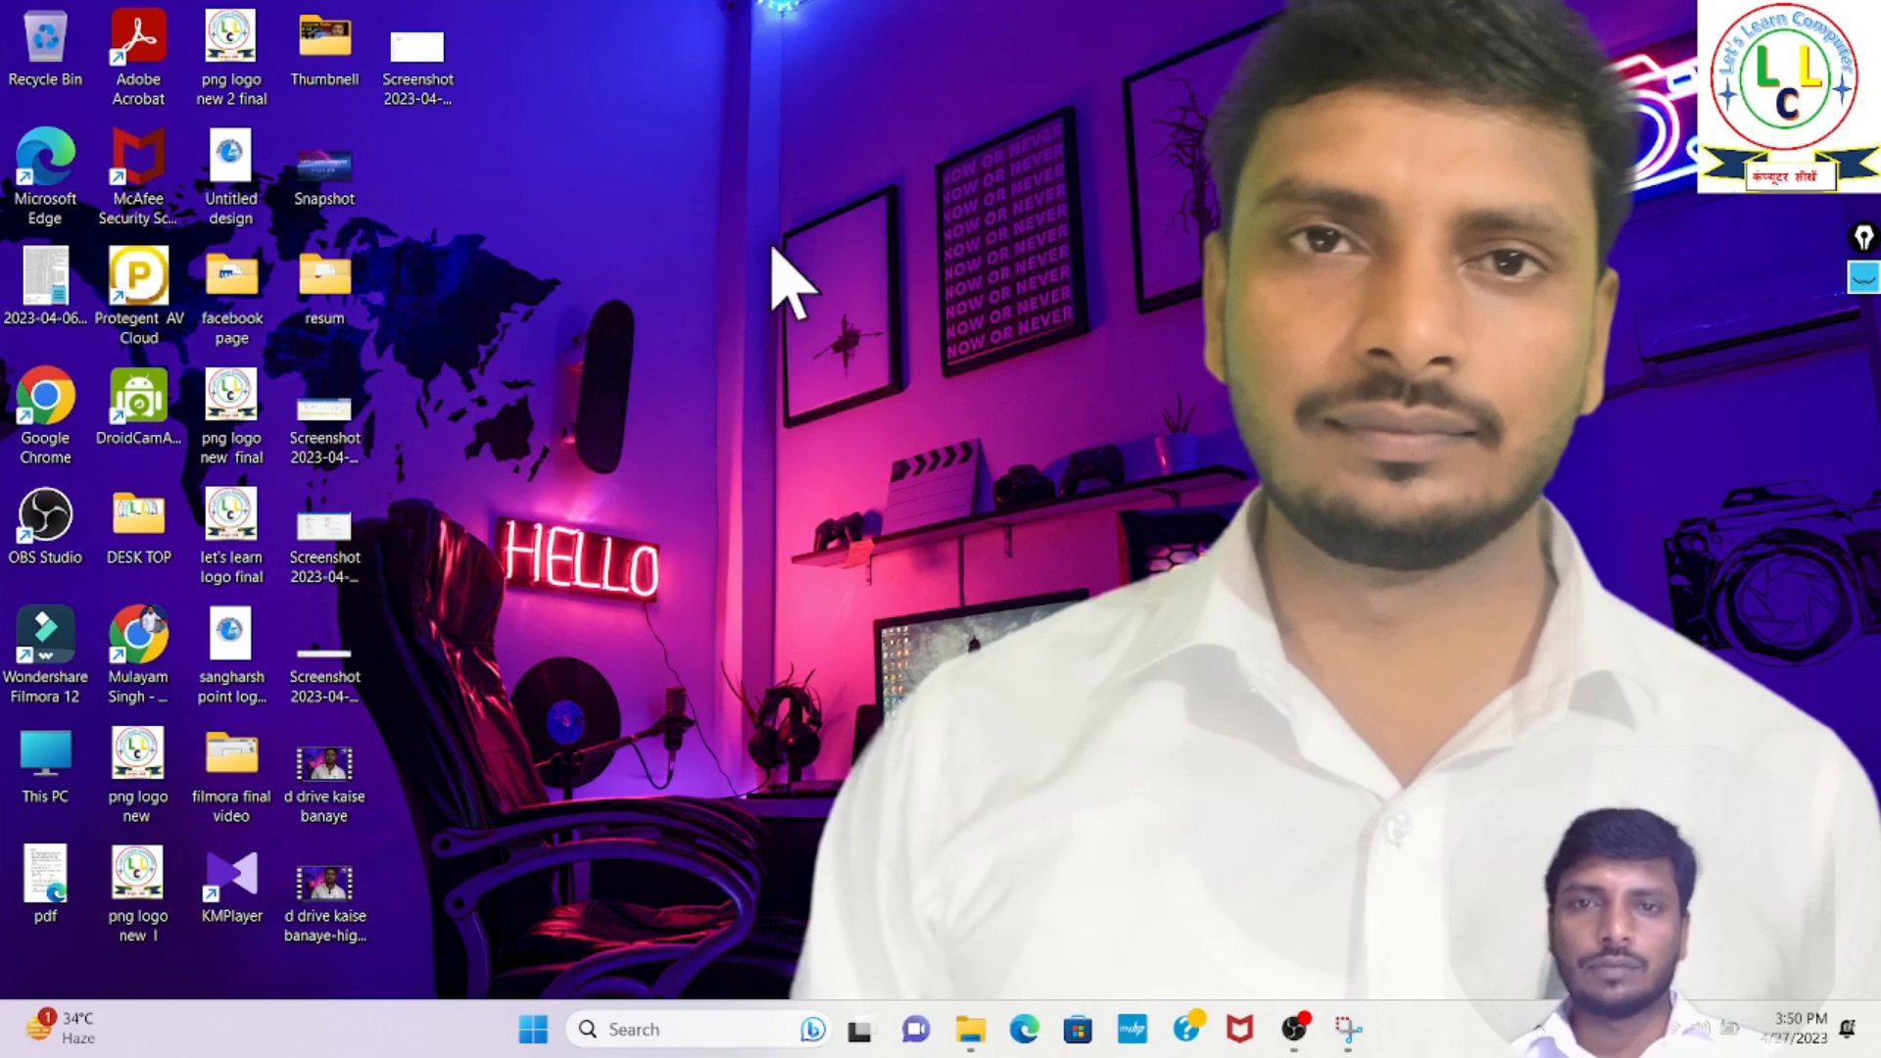